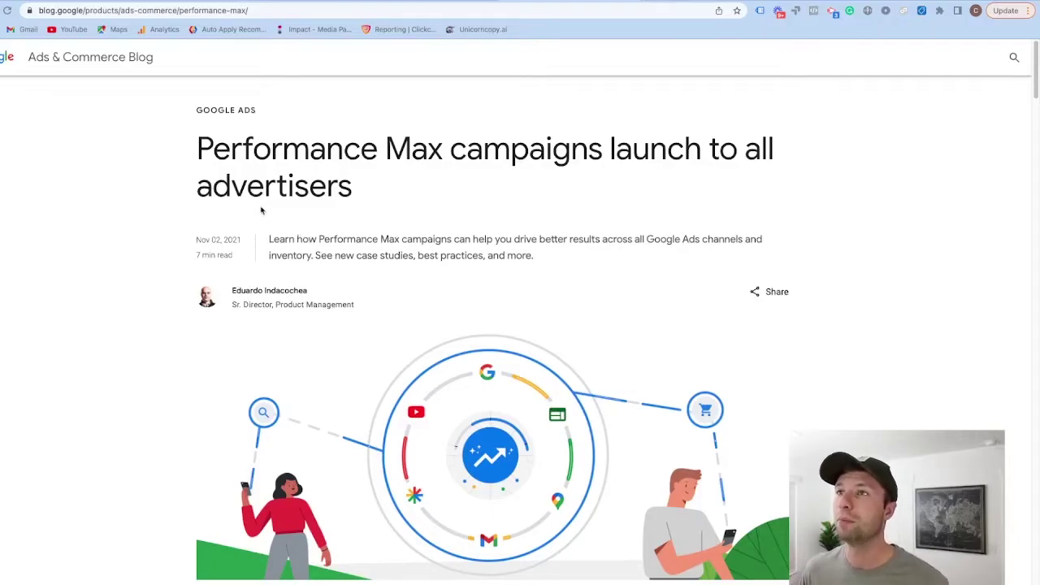
- Highlight the publication date of the Performance Max launch article and look over its introduction and illustration of advertising channels
{"action": "left_click_drag", "start_coordinate": [196, 239], "coordinate": [242, 242]}
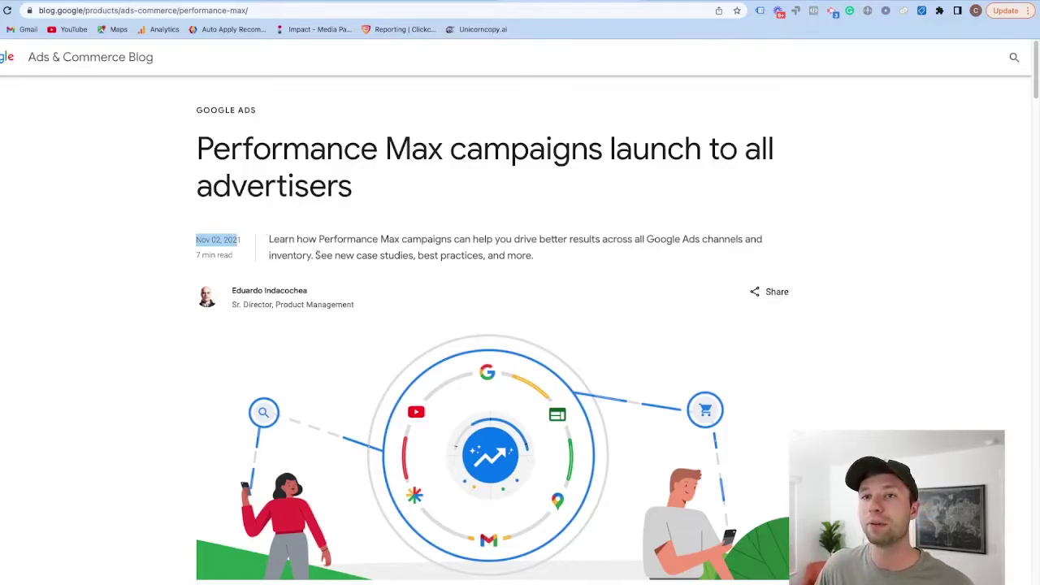
{"action": "scroll", "coordinate": [365, 260], "scroll_direction": "down", "scroll_amount": 2}
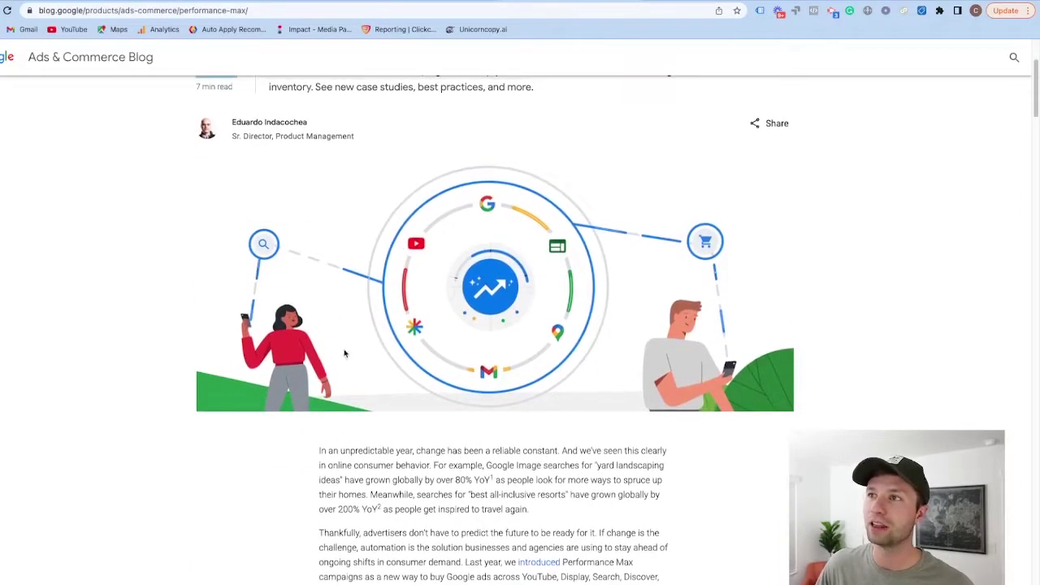
{"action": "scroll", "coordinate": [345, 354], "scroll_direction": "down", "scroll_amount": 7}
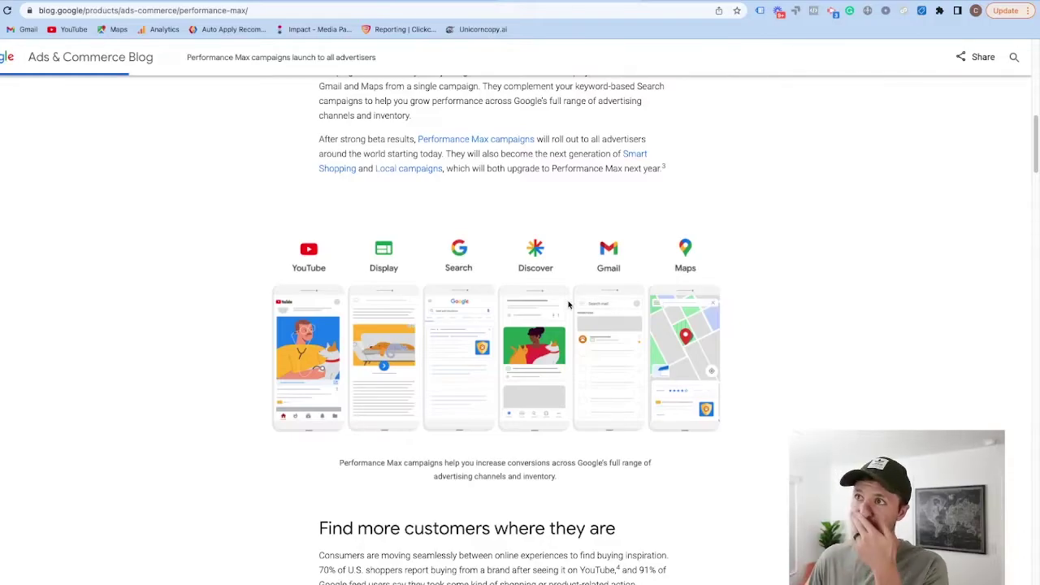
{"action": "scroll", "coordinate": [520, 295], "scroll_direction": "up", "scroll_amount": 2}
{"action": "scroll", "coordinate": [495, 287], "scroll_direction": "up", "scroll_amount": 5}
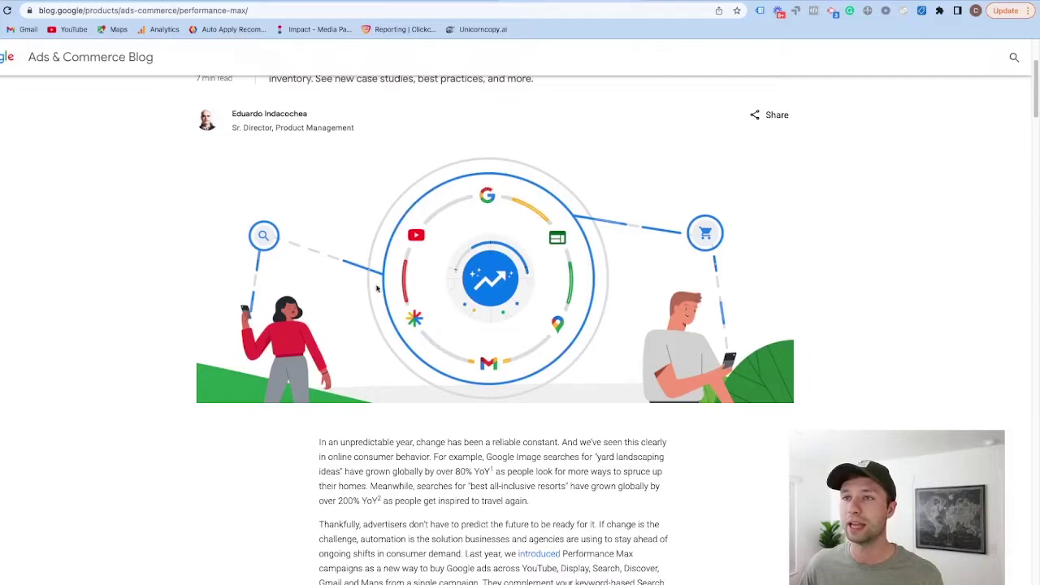
- Read through the article's four ways Performance Max helps achieve goals, highlighting each numbered heading from conversions and value to automation
{"action": "scroll", "coordinate": [449, 343], "scroll_direction": "down", "scroll_amount": 10}
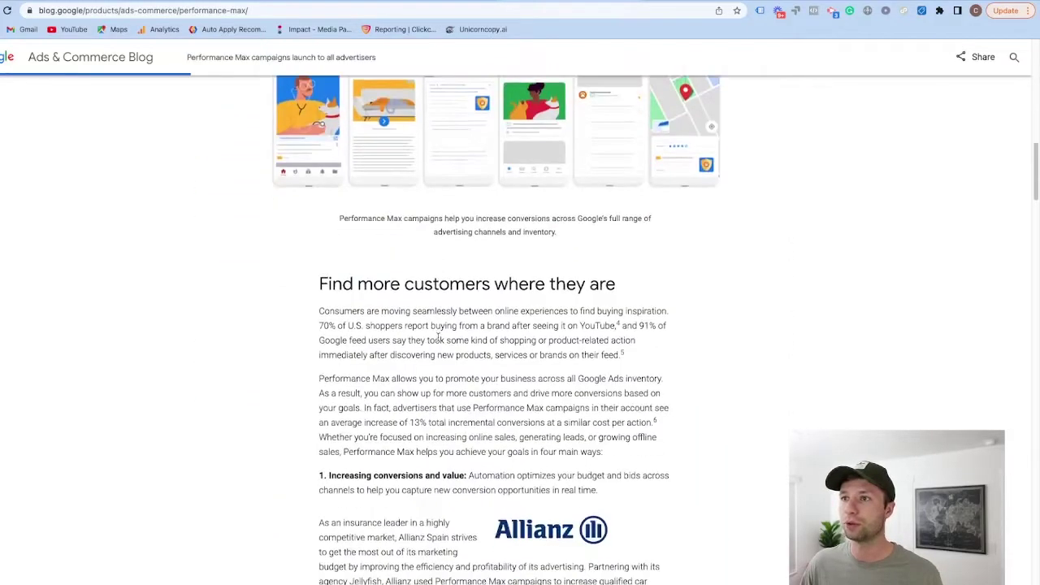
{"action": "scroll", "coordinate": [301, 359], "scroll_direction": "down", "scroll_amount": 2}
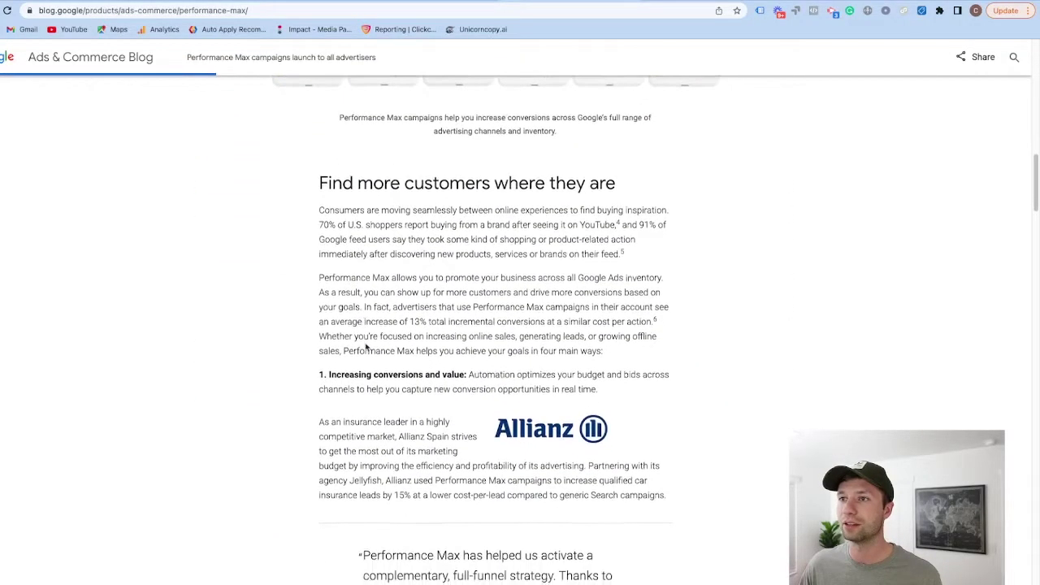
{"action": "left_click_drag", "start_coordinate": [329, 357], "coordinate": [462, 355]}
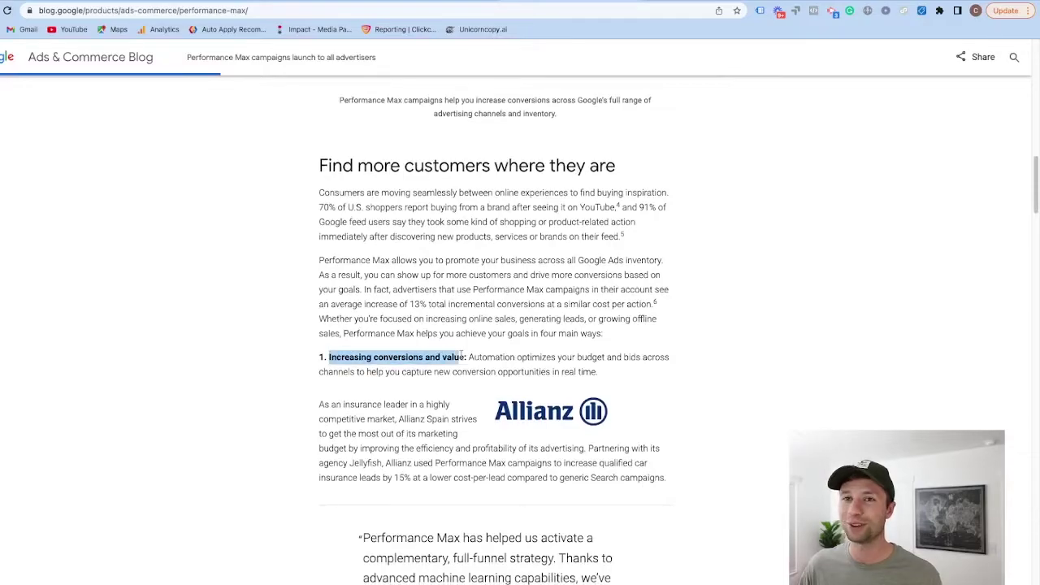
{"action": "scroll", "coordinate": [439, 361], "scroll_direction": "down", "scroll_amount": 5}
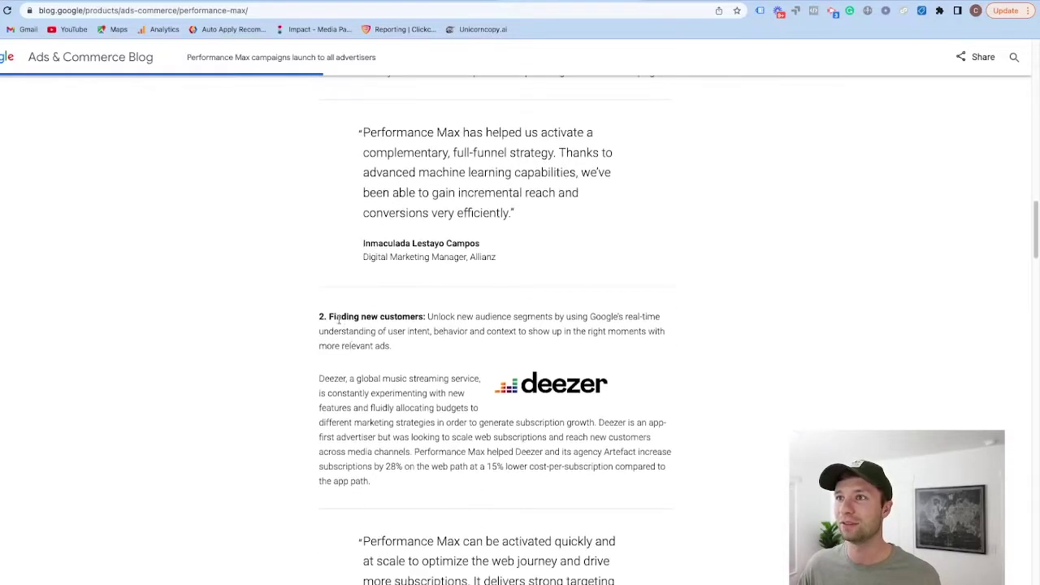
{"action": "left_click_drag", "start_coordinate": [330, 316], "coordinate": [488, 328]}
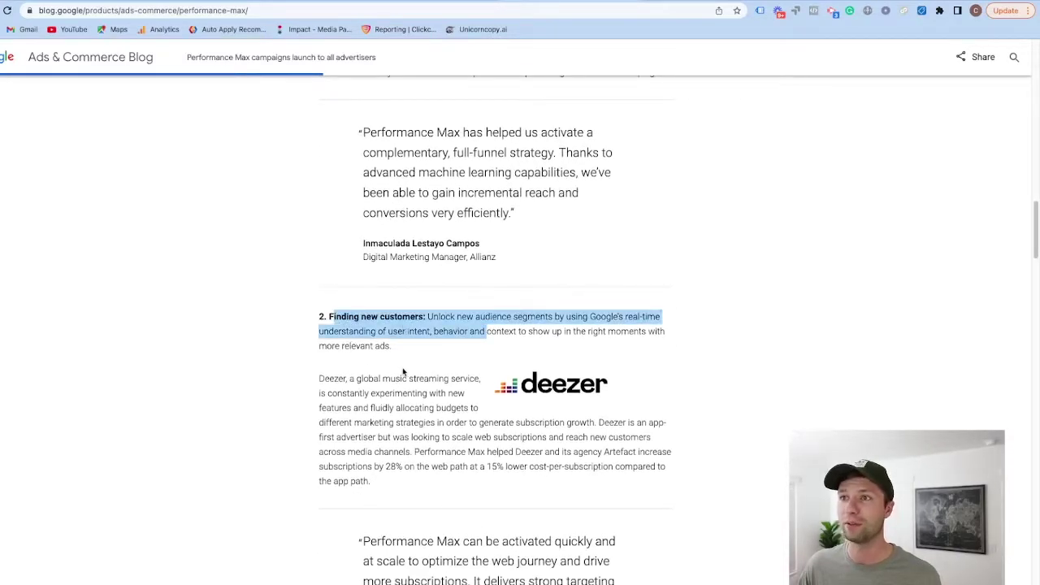
{"action": "scroll", "coordinate": [403, 372], "scroll_direction": "down", "scroll_amount": 5}
{"action": "scroll", "coordinate": [404, 372], "scroll_direction": "down", "scroll_amount": 1}
{"action": "left_click_drag", "start_coordinate": [329, 225], "coordinate": [422, 227]}
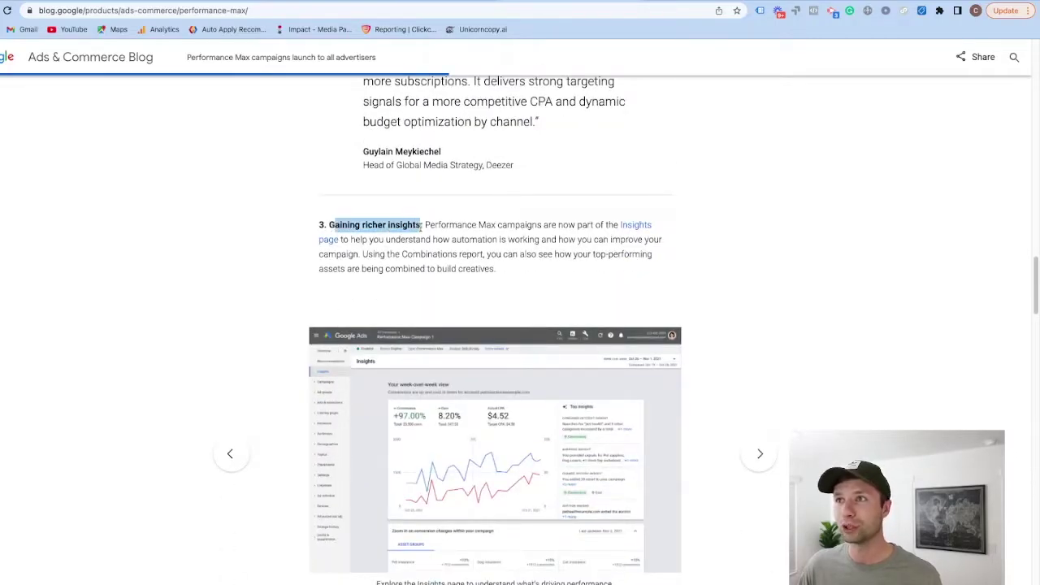
{"action": "scroll", "coordinate": [387, 268], "scroll_direction": "down", "scroll_amount": 5}
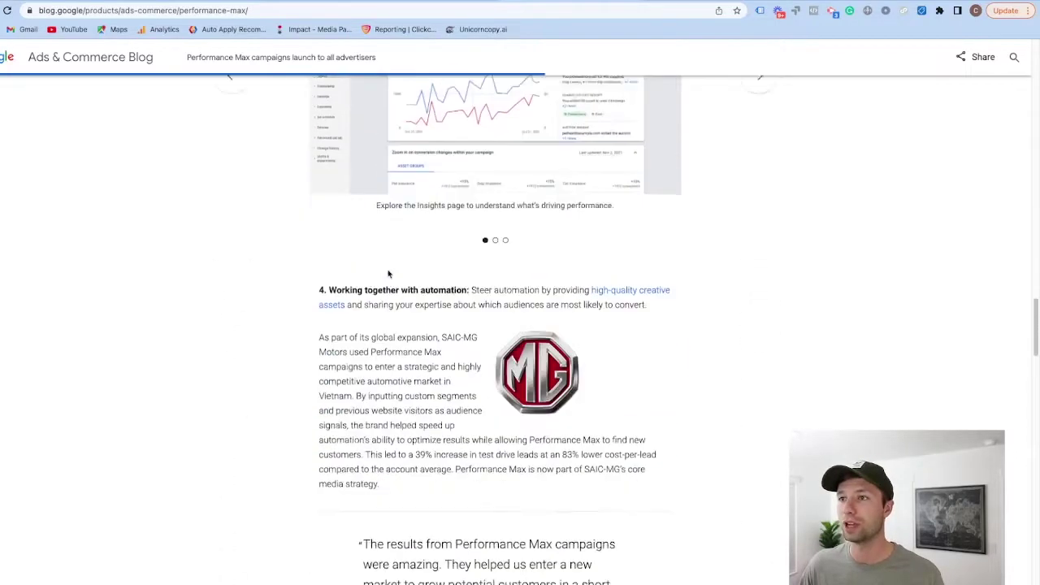
{"action": "left_click_drag", "start_coordinate": [329, 281], "coordinate": [467, 276]}
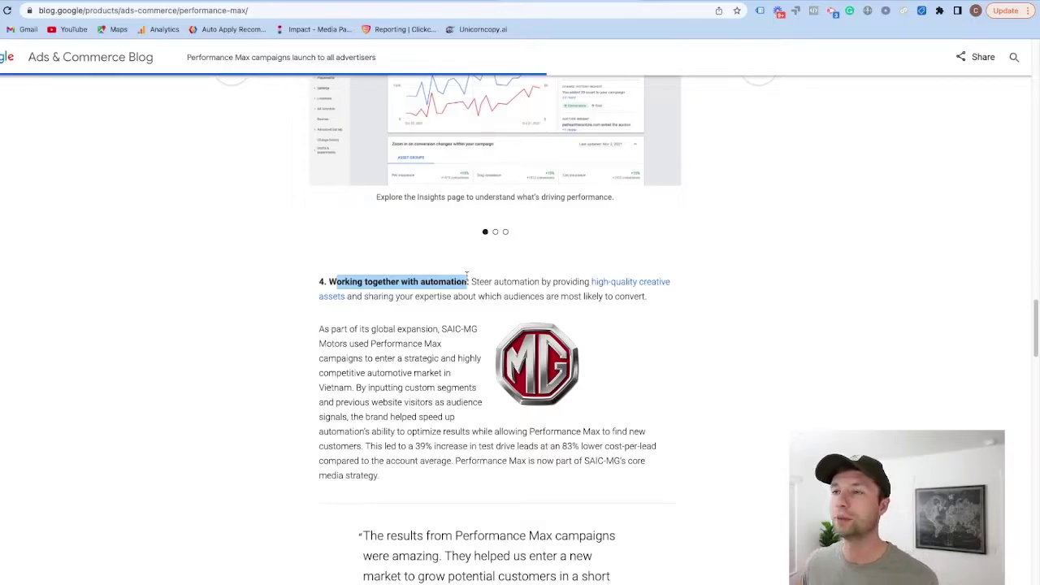
{"action": "scroll", "coordinate": [301, 149], "scroll_direction": "up", "scroll_amount": 2}
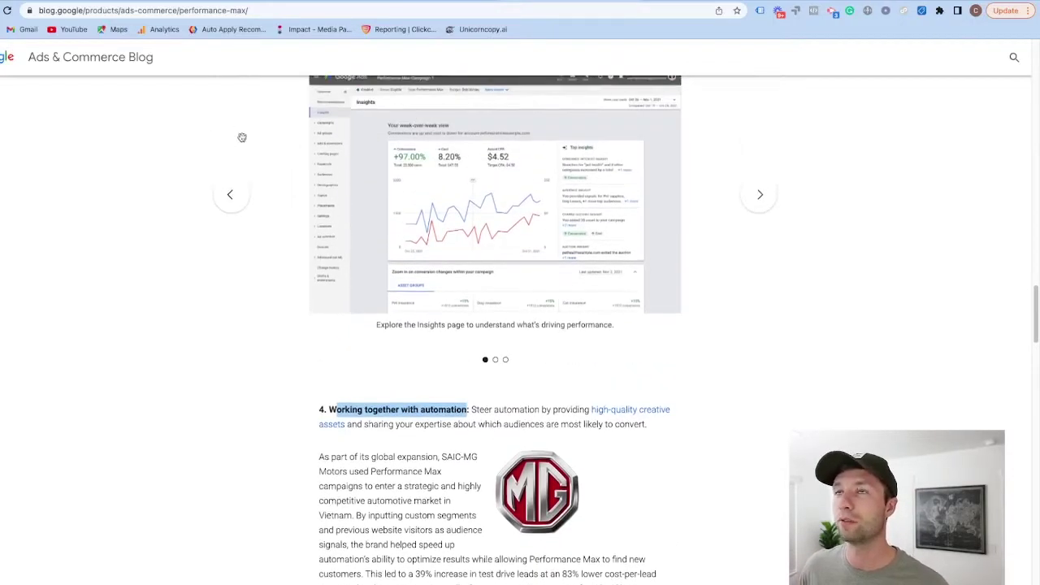
- Switch to Google Ads, review the Shopping campaigns overview and open the P-Max | Suddora campaign's overview
{"action": "left_click", "coordinate": [198, 10]}
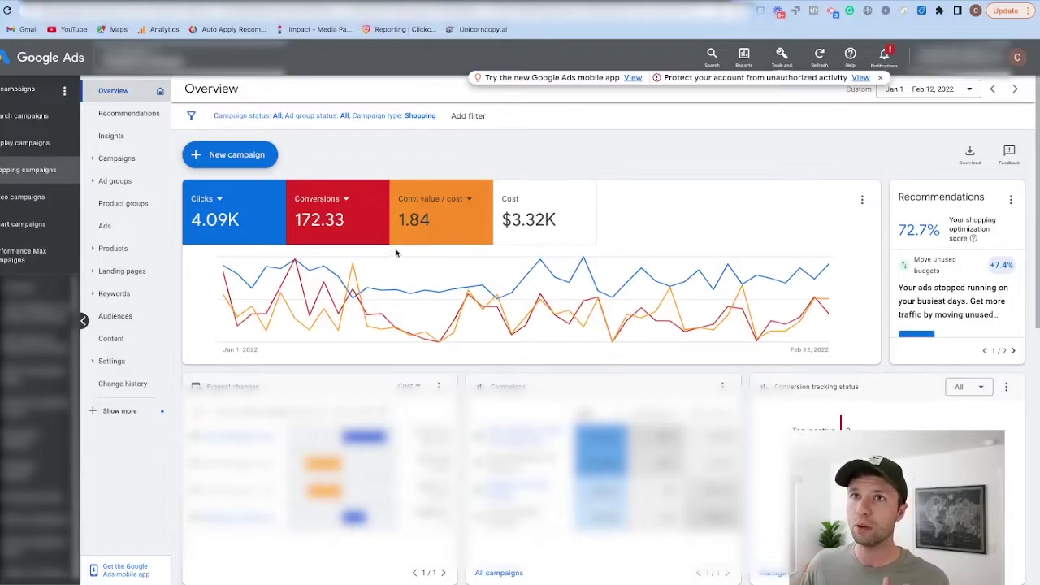
{"action": "mouse_move", "coordinate": [386, 278]}
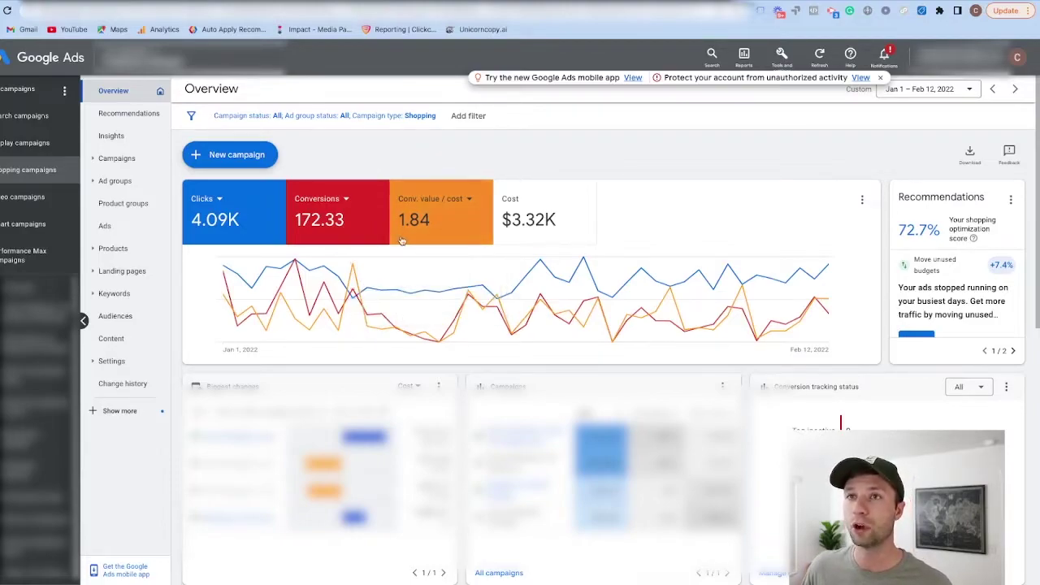
{"action": "left_click", "coordinate": [58, 257]}
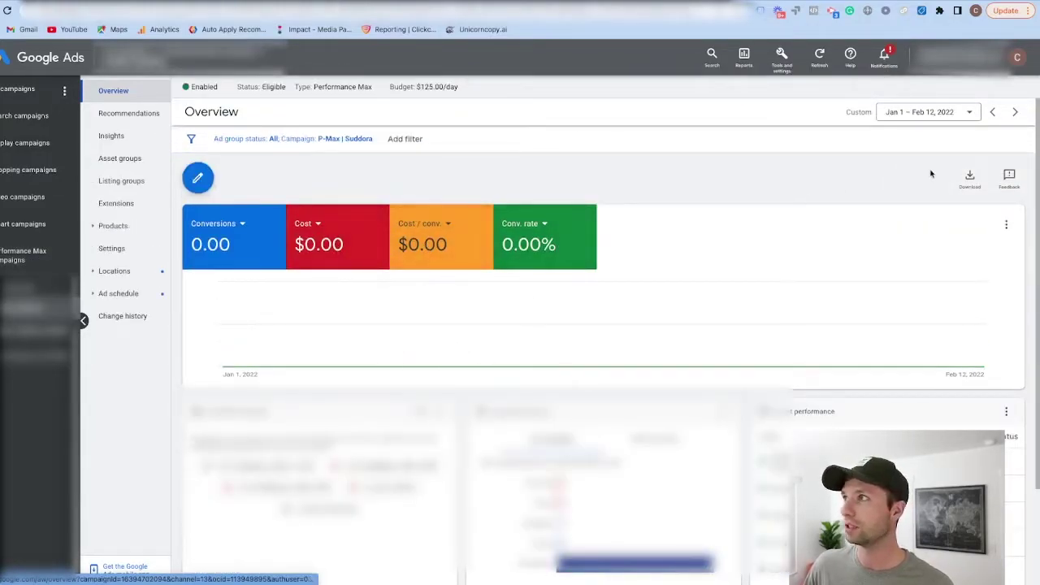
- Set the P-Max campaign overview's custom date range to Mar 11, 2022 and apply it
{"action": "left_click", "coordinate": [942, 118]}
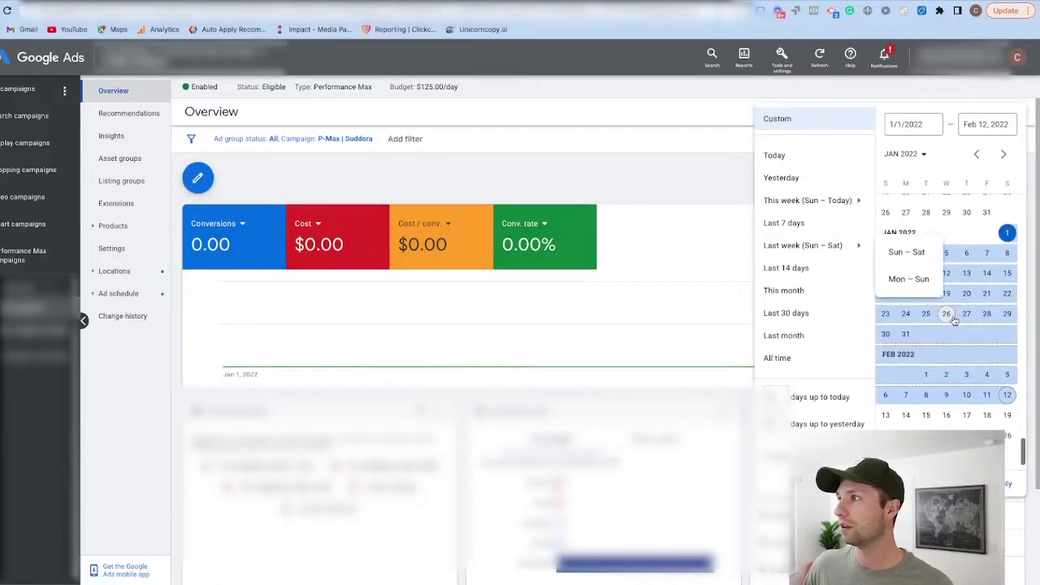
{"action": "left_click", "coordinate": [905, 313]}
{"action": "scroll", "coordinate": [955, 359], "scroll_direction": "down", "scroll_amount": 1}
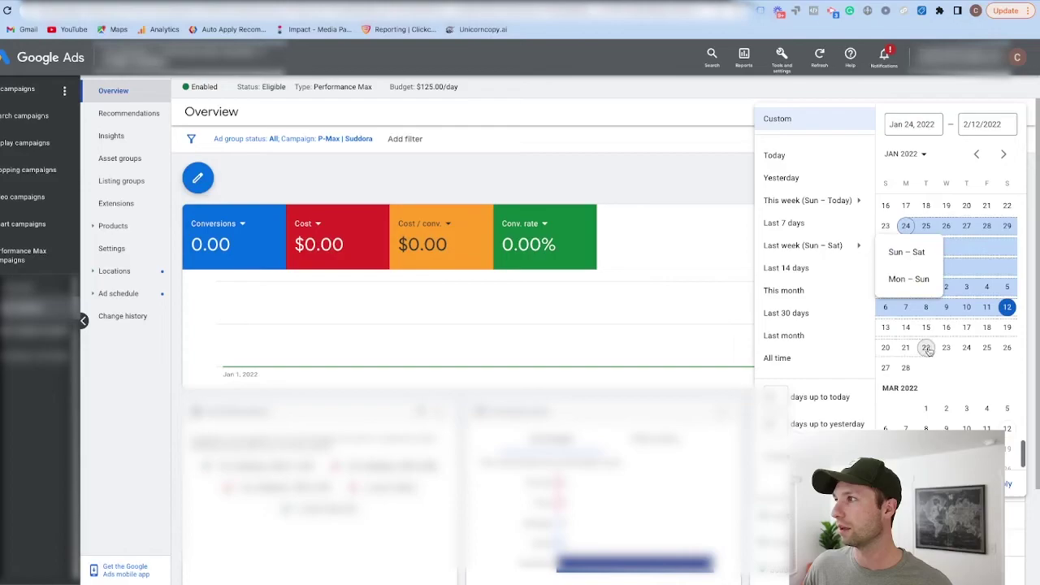
{"action": "left_click", "coordinate": [966, 347]}
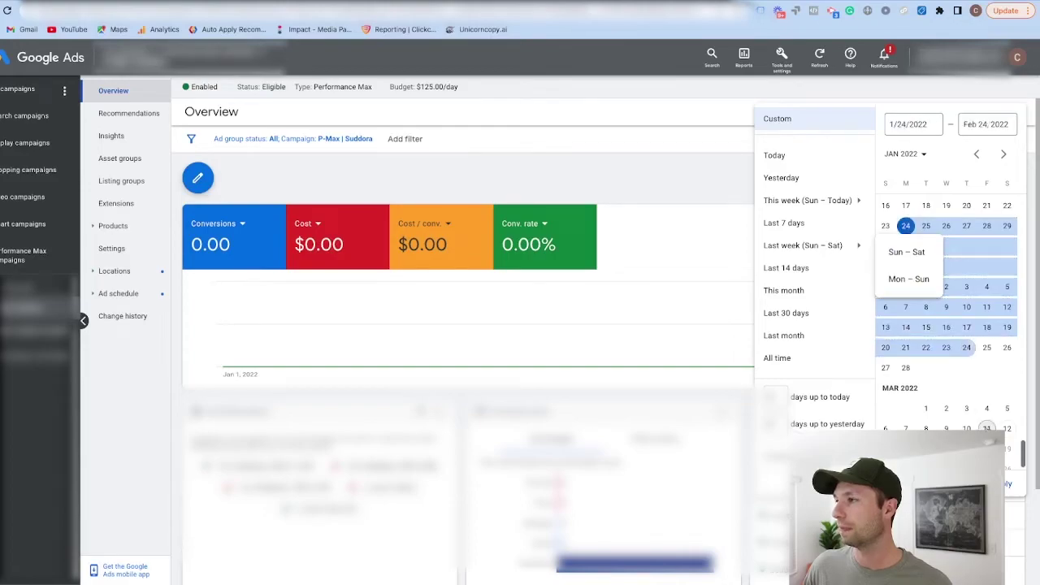
{"action": "left_click", "coordinate": [986, 428]}
{"action": "left_click", "coordinate": [1006, 483]}
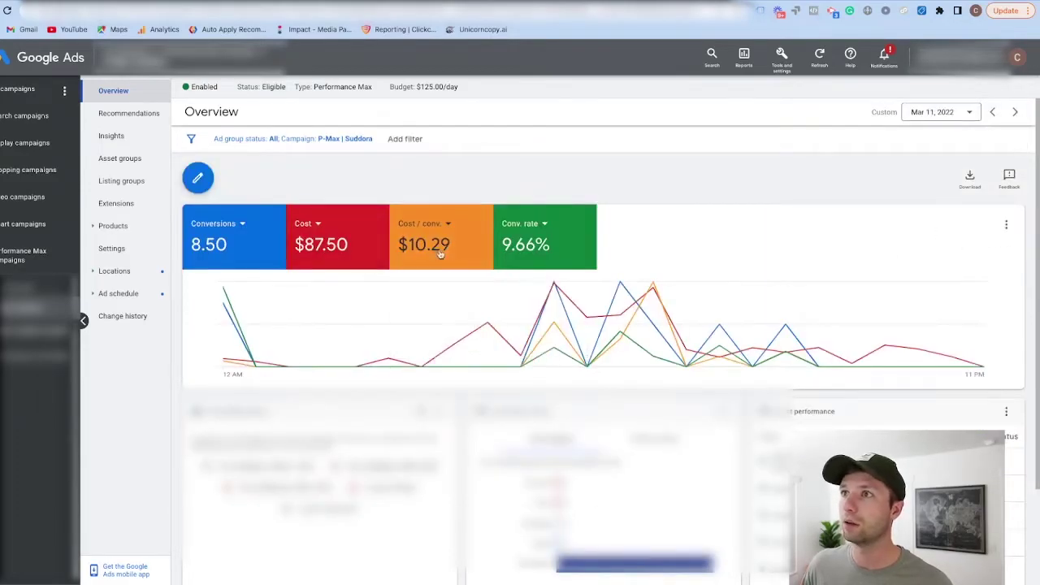
- Replace the Cost / conv. metric with Conv. value / cost, and apply a custom date range starting Feb 24, 2022
{"action": "left_click", "coordinate": [446, 225]}
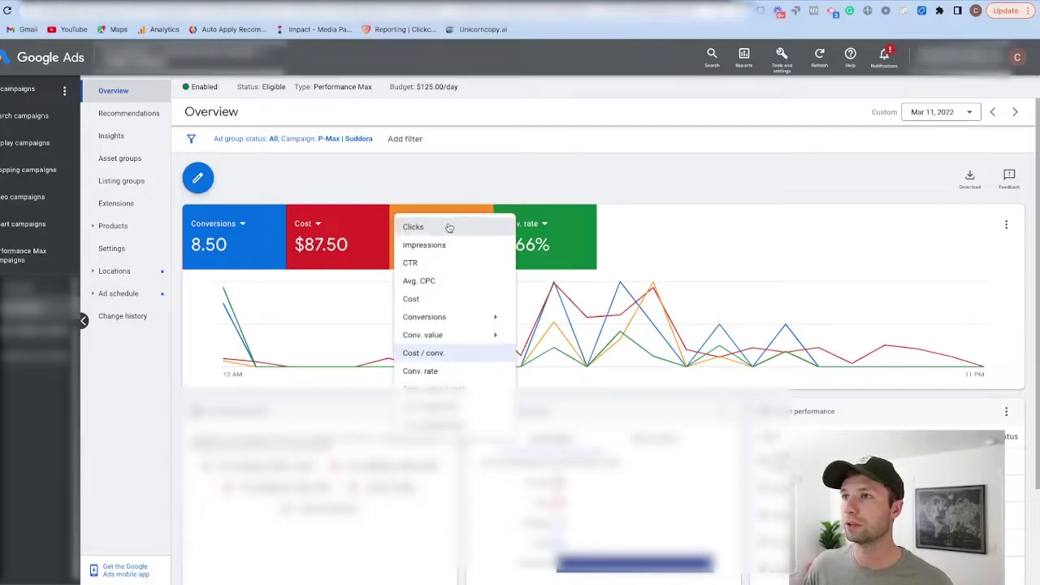
{"action": "left_click", "coordinate": [426, 388]}
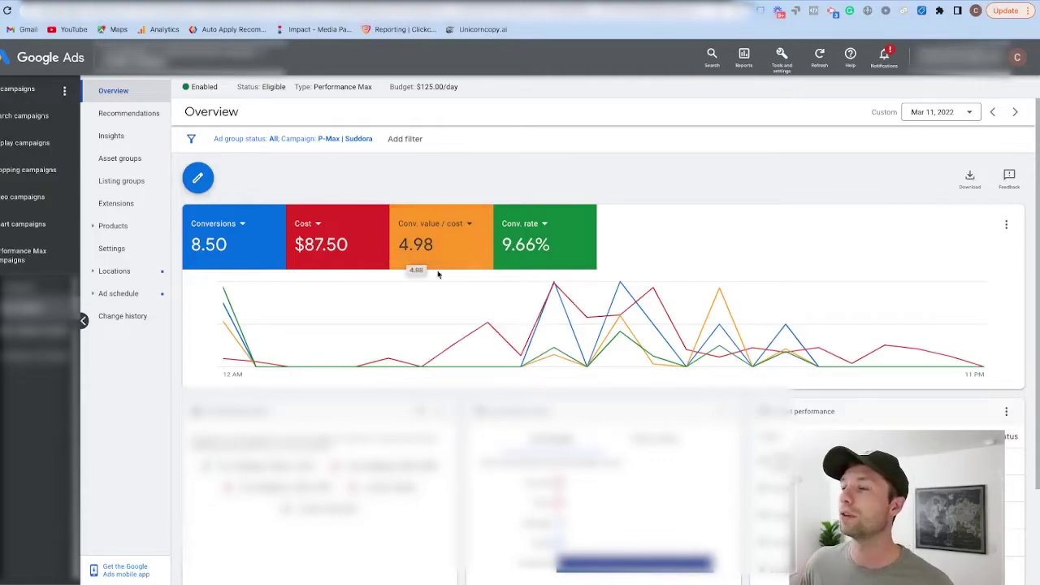
{"action": "left_click", "coordinate": [944, 114]}
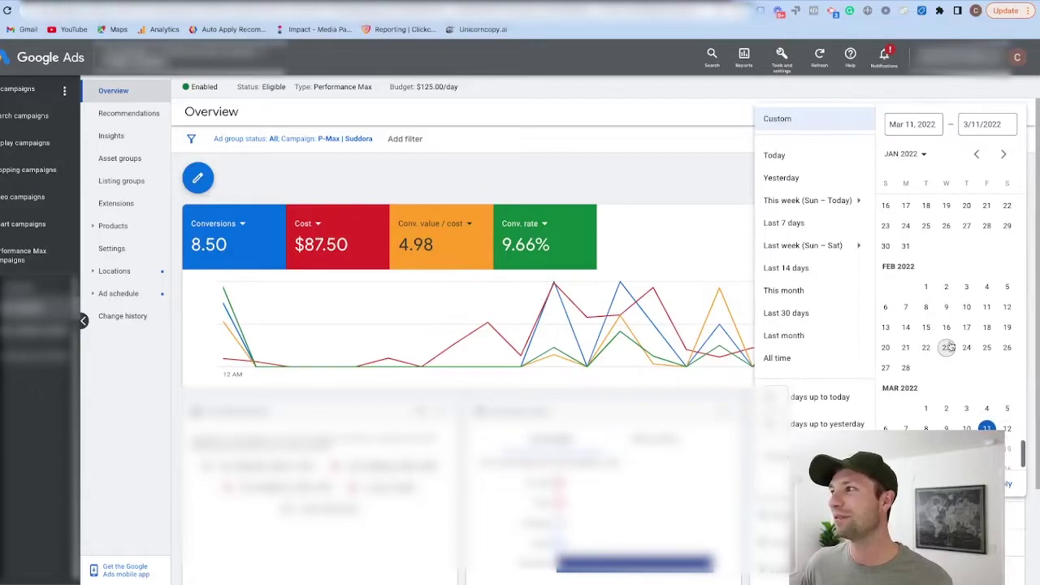
{"action": "left_click", "coordinate": [965, 347]}
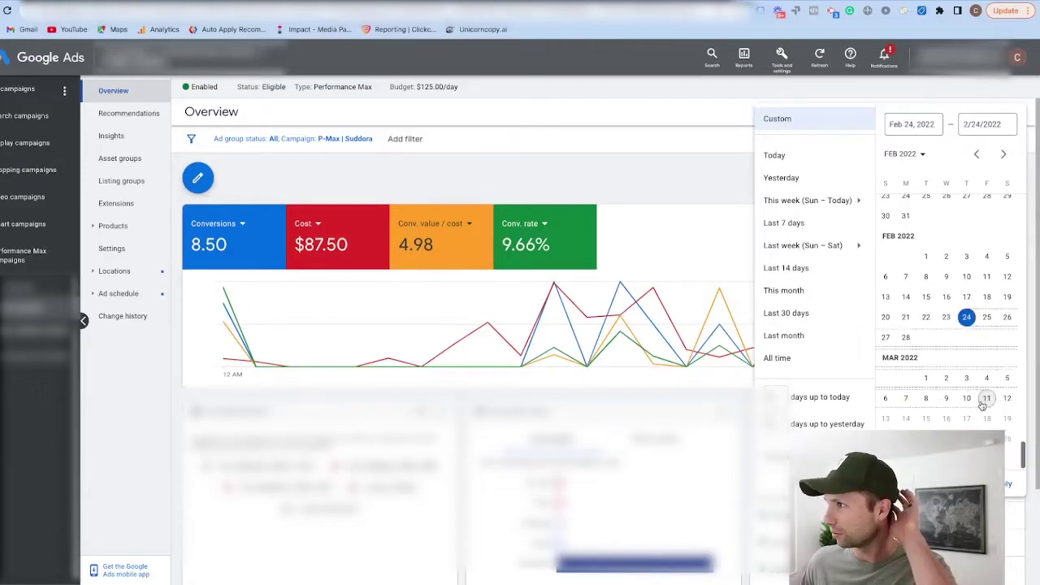
{"action": "left_click", "coordinate": [1008, 484]}
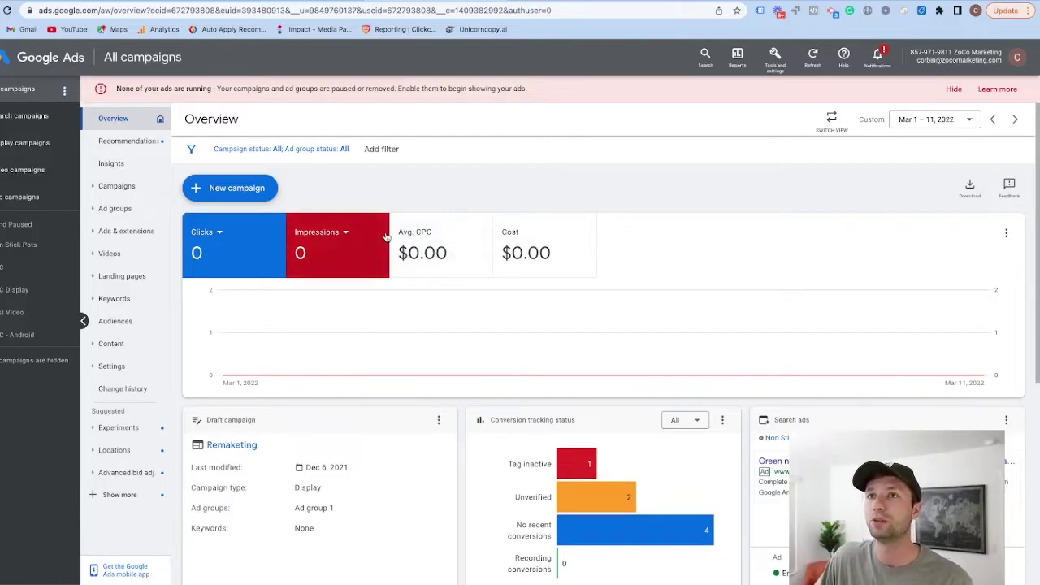
- Start a new campaign from the All campaigns overview and choose Sales as its objective
{"action": "left_click", "coordinate": [248, 187]}
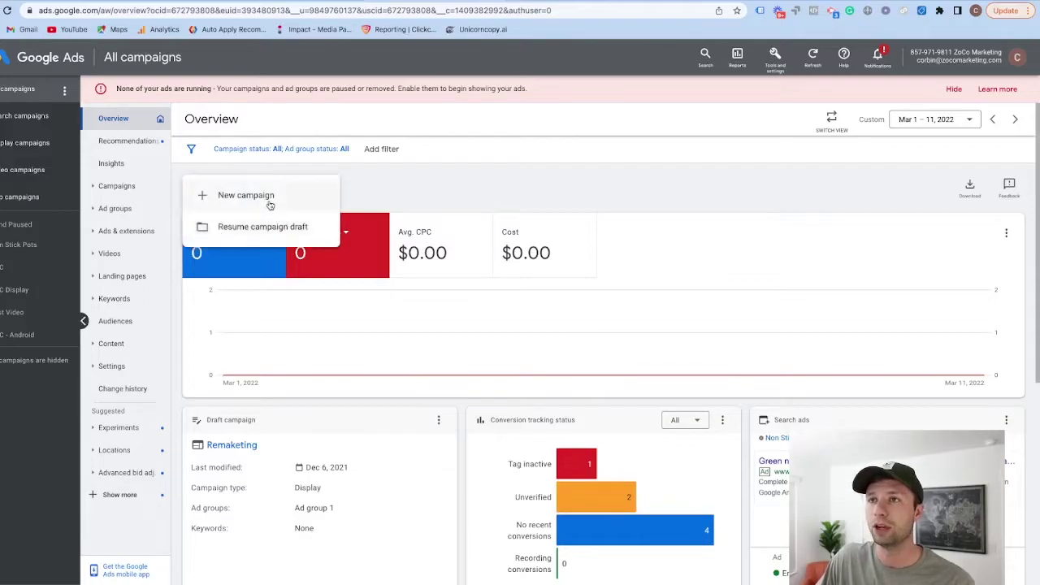
{"action": "left_click", "coordinate": [269, 201]}
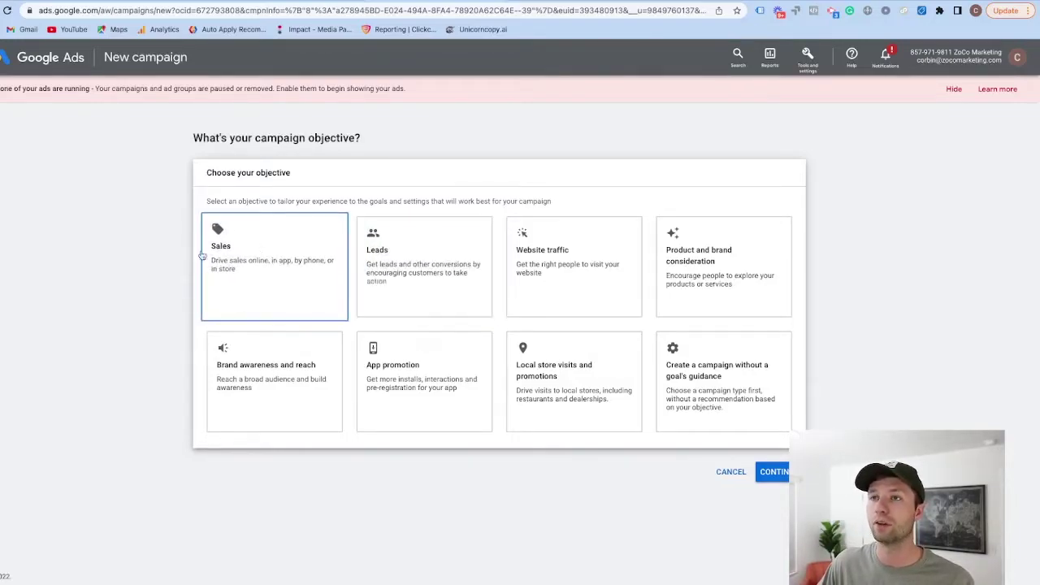
{"action": "left_click", "coordinate": [265, 247]}
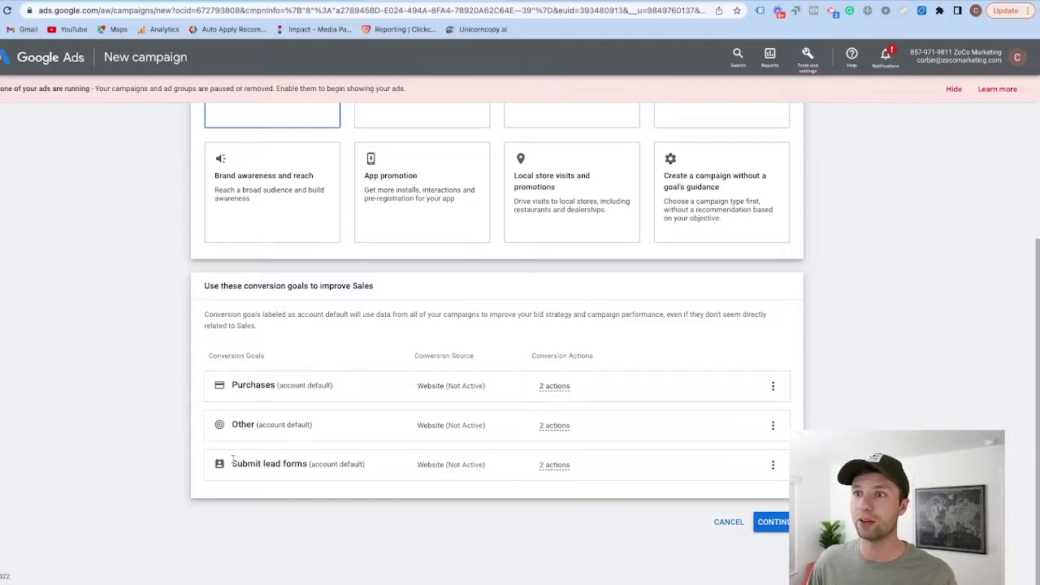
- Remove the Other and Submit lead forms conversion goals from the new campaign, keeping only Purchases
{"action": "left_click", "coordinate": [779, 431]}
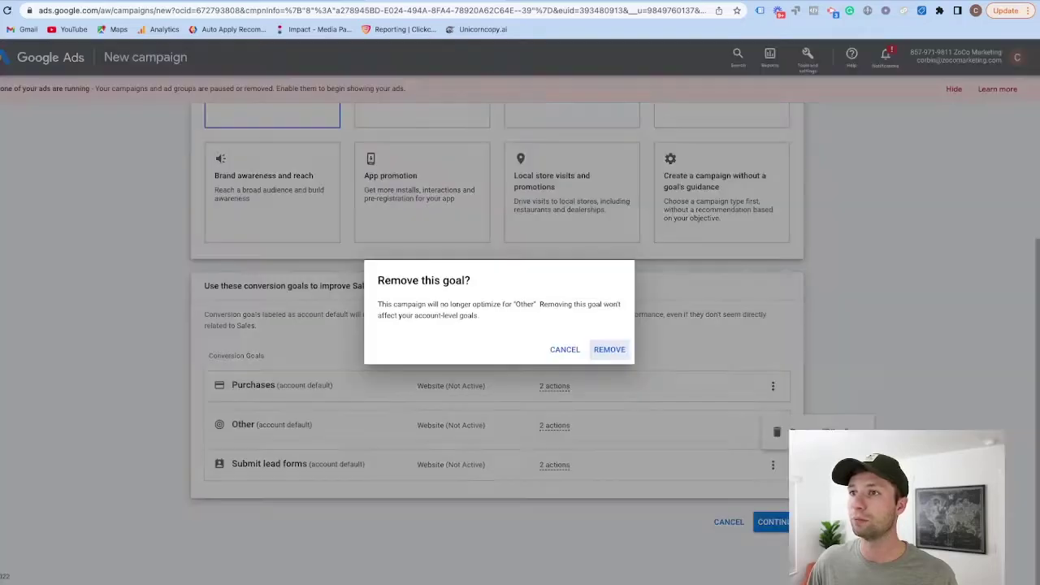
{"action": "left_click", "coordinate": [620, 352]}
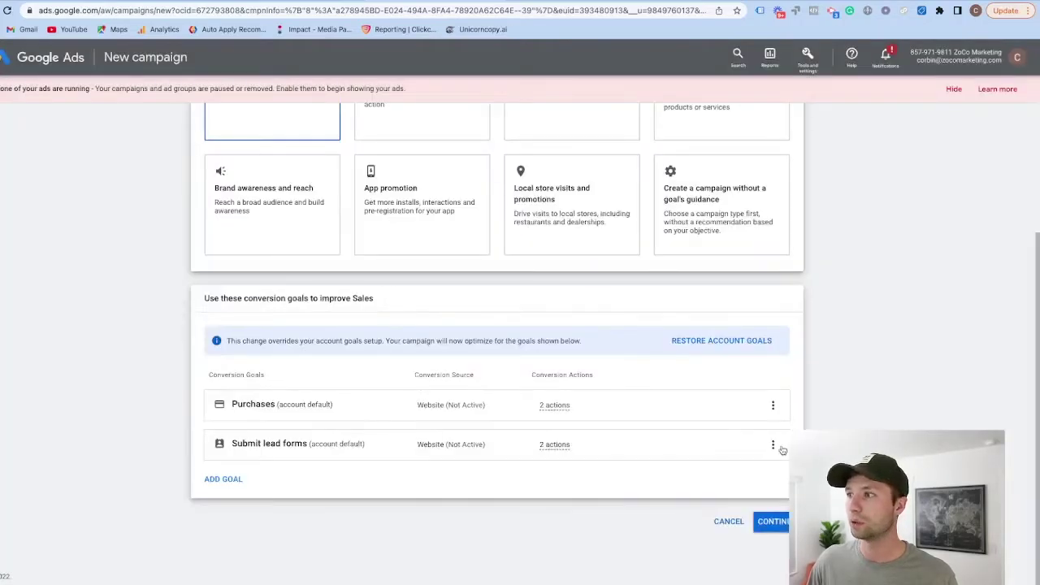
{"action": "left_click", "coordinate": [778, 449]}
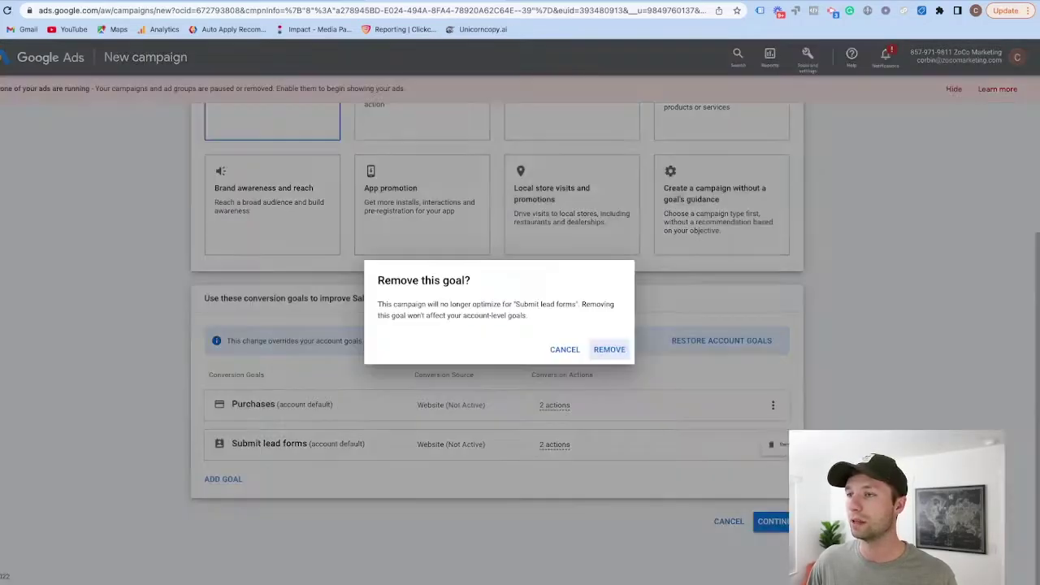
{"action": "left_click", "coordinate": [618, 353]}
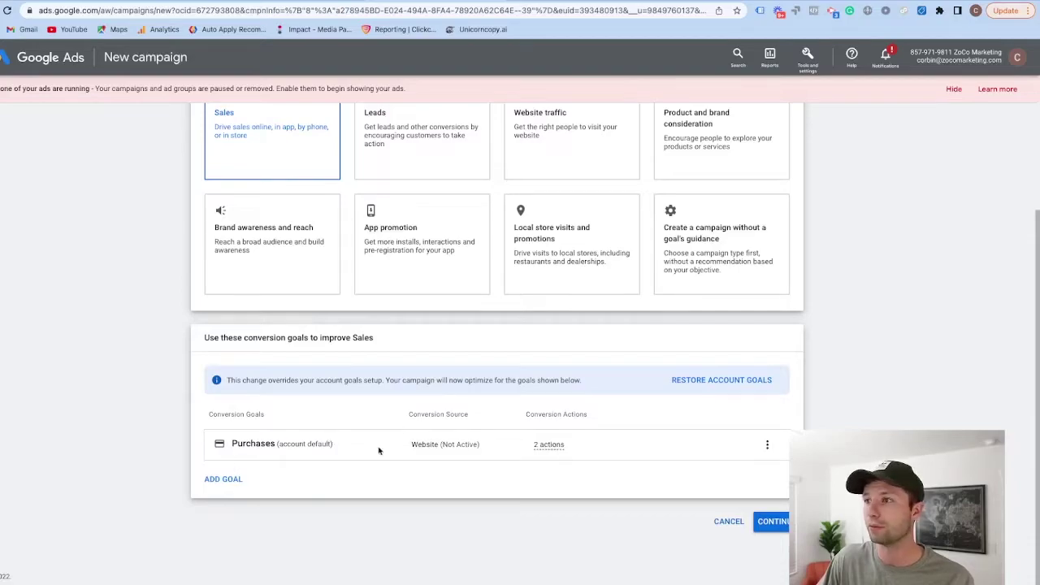
- Continue to the campaign type selection and choose Performance Max
{"action": "scroll", "coordinate": [617, 488], "scroll_direction": "down", "scroll_amount": 4}
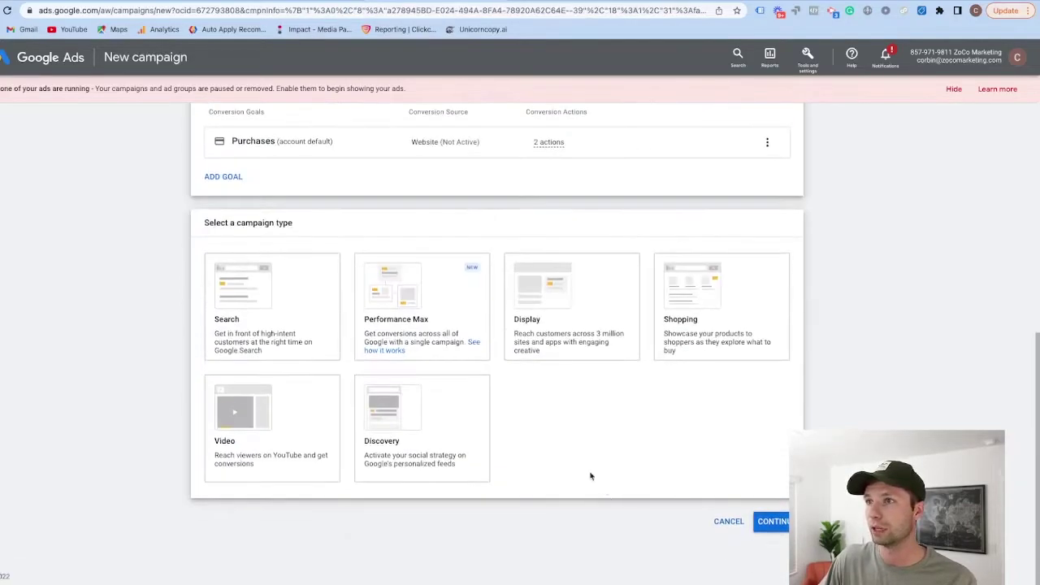
{"action": "left_click", "coordinate": [477, 317]}
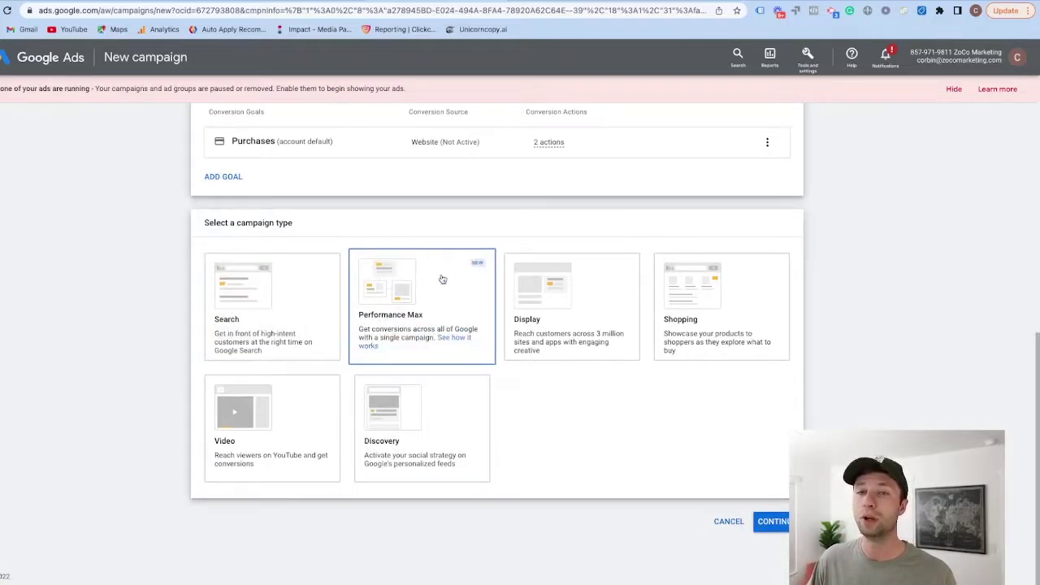
{"action": "left_click", "coordinate": [423, 297]}
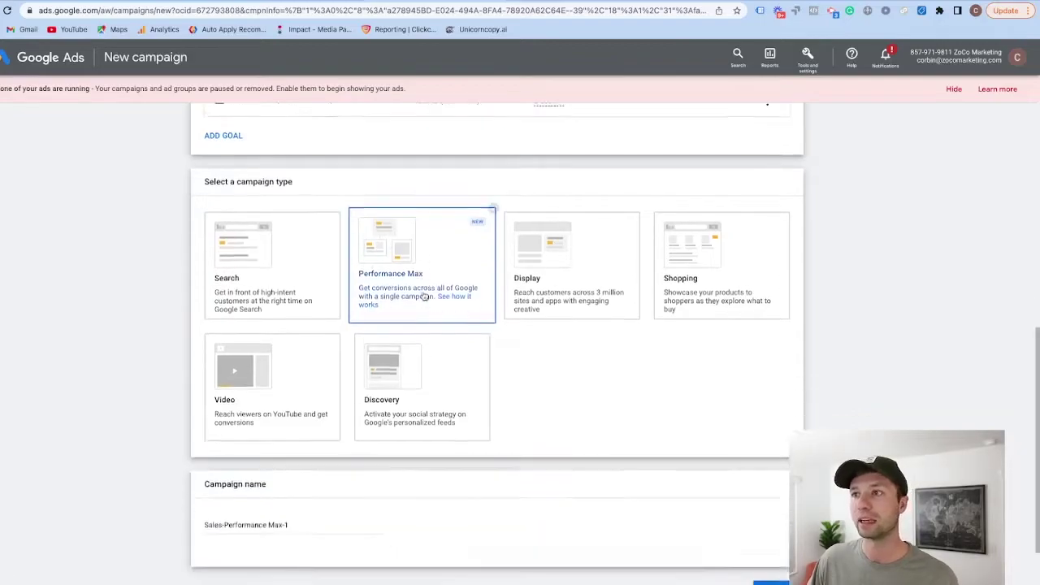
- Keep Sales-Performance Max-1 as the campaign name and continue to the budget and bidding settings
{"action": "left_click", "coordinate": [296, 455]}
{"action": "left_click_drag", "start_coordinate": [296, 455], "coordinate": [188, 457]}
{"action": "left_click", "coordinate": [309, 455]}
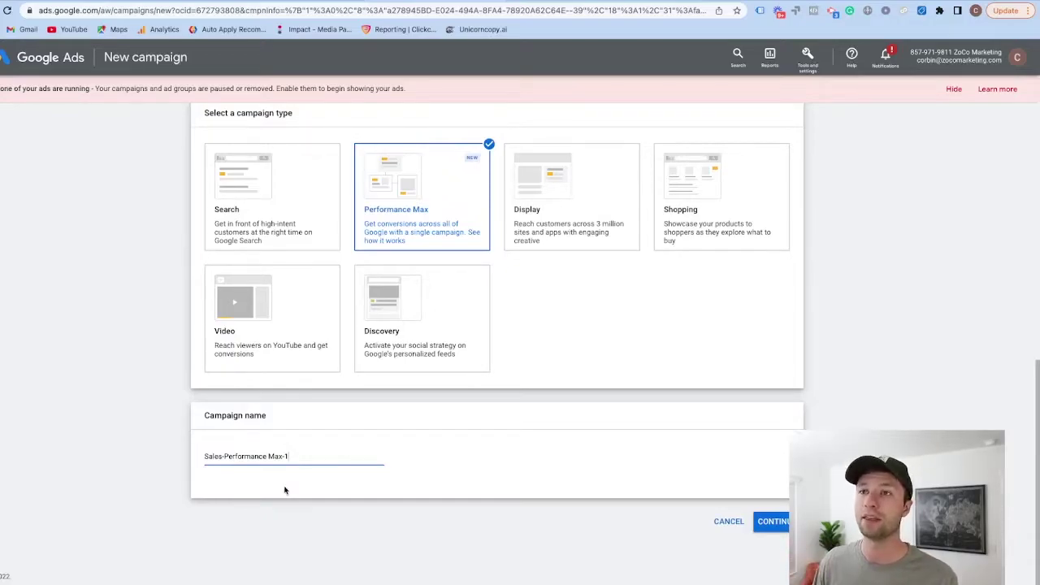
{"action": "left_click", "coordinate": [777, 524]}
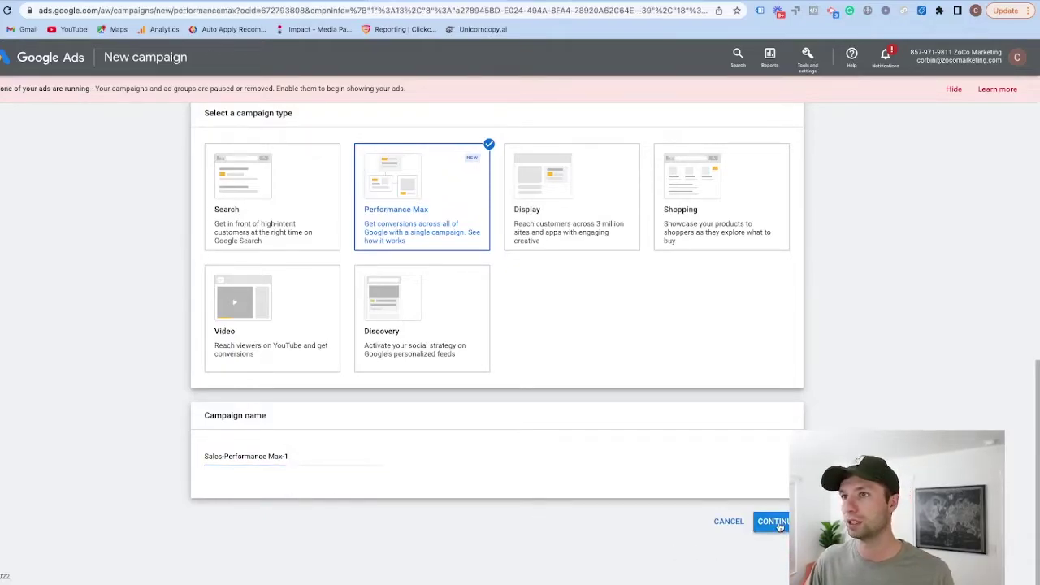
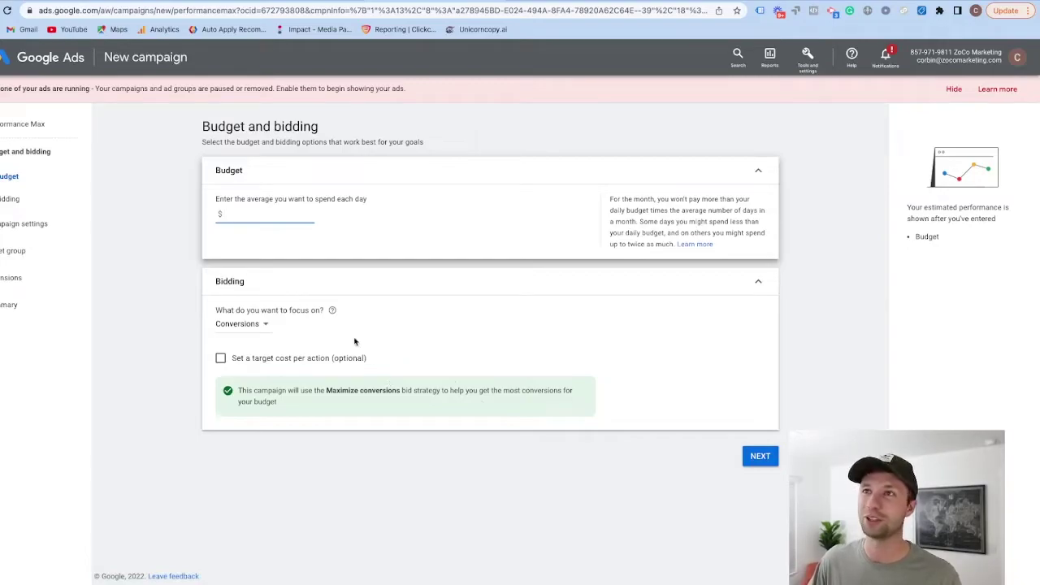
- Set the campaign's average daily budget to $10
{"action": "type", "text": "10"}
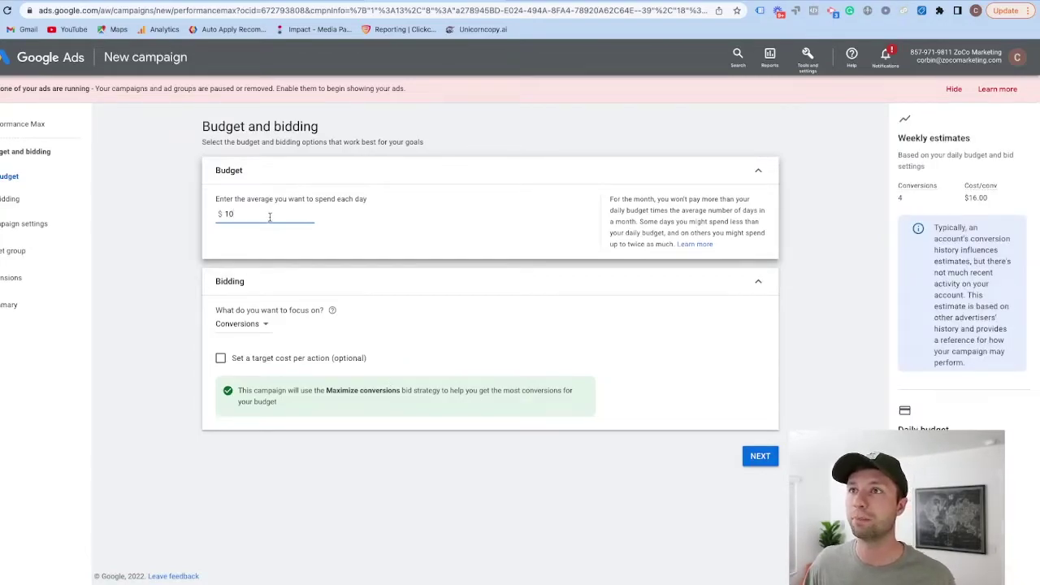
{"action": "left_click_drag", "start_coordinate": [241, 214], "coordinate": [218, 195]}
{"action": "type", "text": "10"}
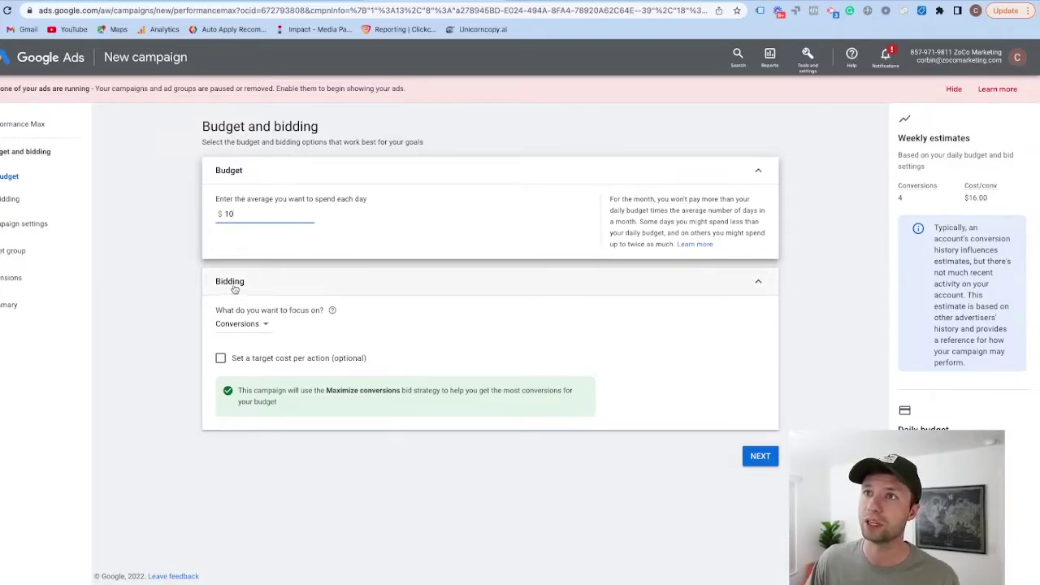
- Check the bidding focus options, try target costs per action of $50 and $10 for Conversions, and turn the target off again
{"action": "left_click", "coordinate": [264, 328]}
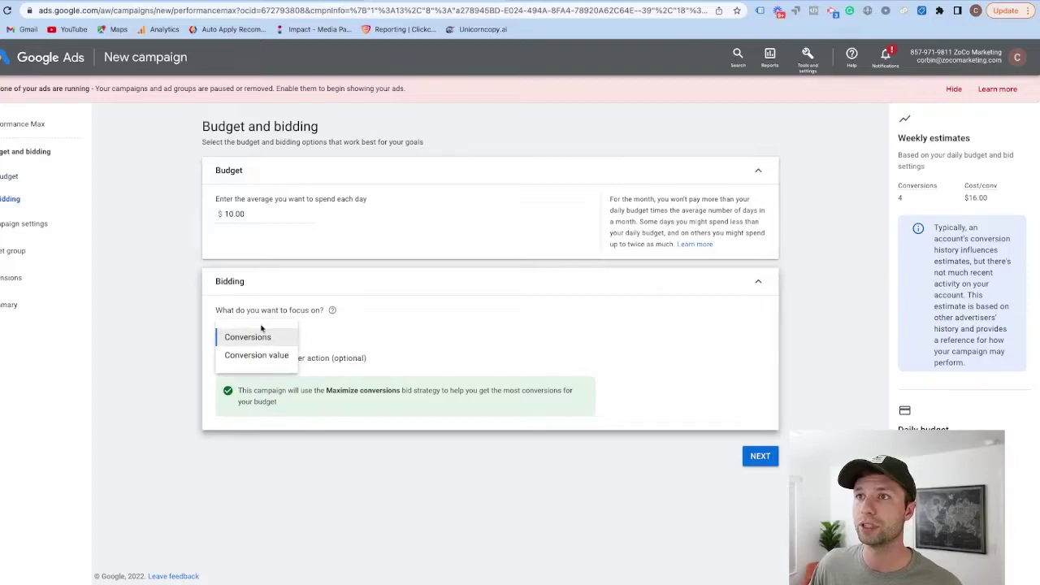
{"action": "left_click", "coordinate": [309, 328]}
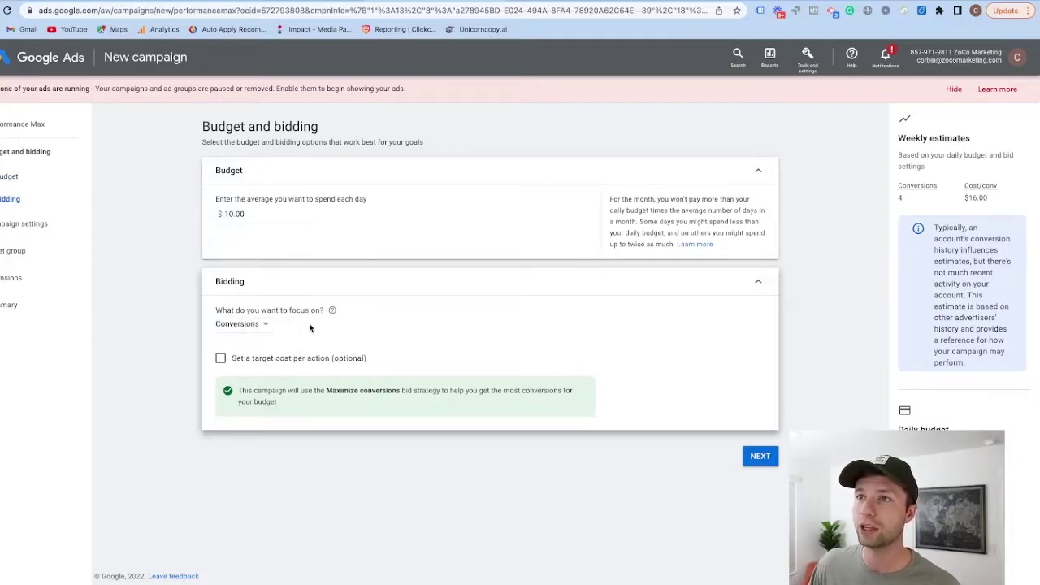
{"action": "left_click", "coordinate": [231, 358]}
{"action": "left_click", "coordinate": [276, 393]}
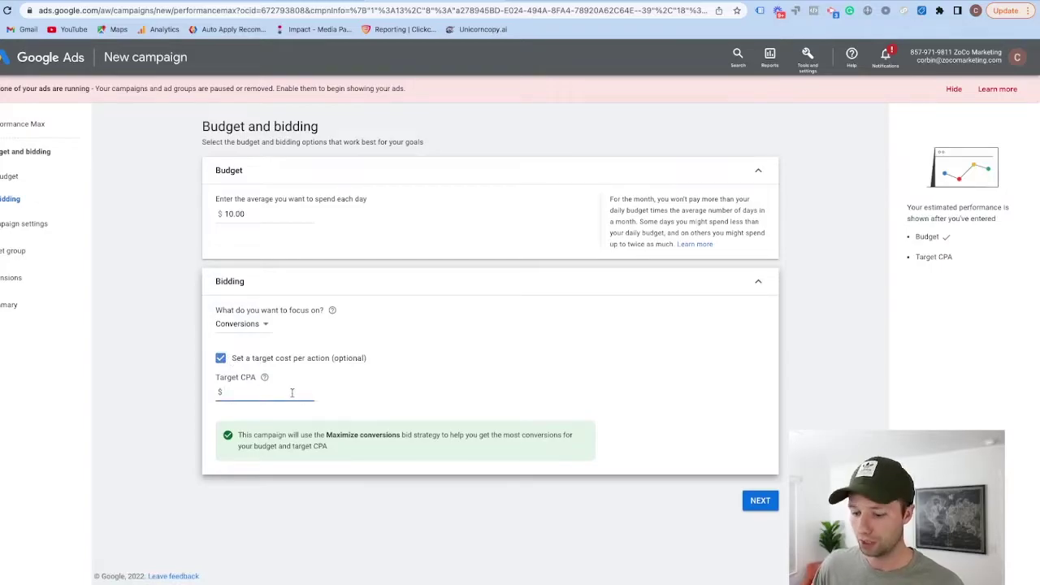
{"action": "type", "text": "50"}
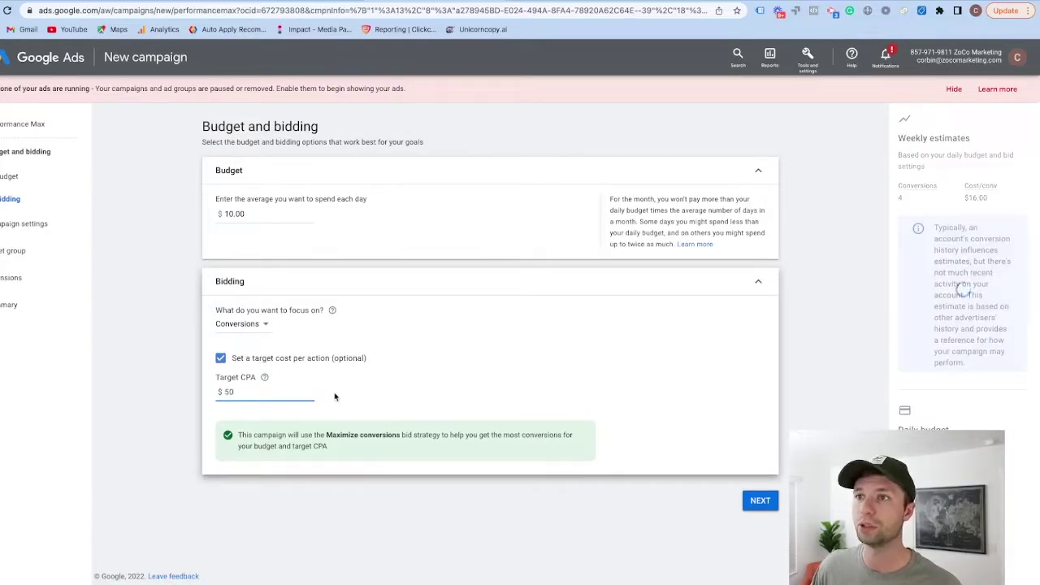
{"action": "key", "text": "BackSpace"}
{"action": "key", "text": "BackSpace"}
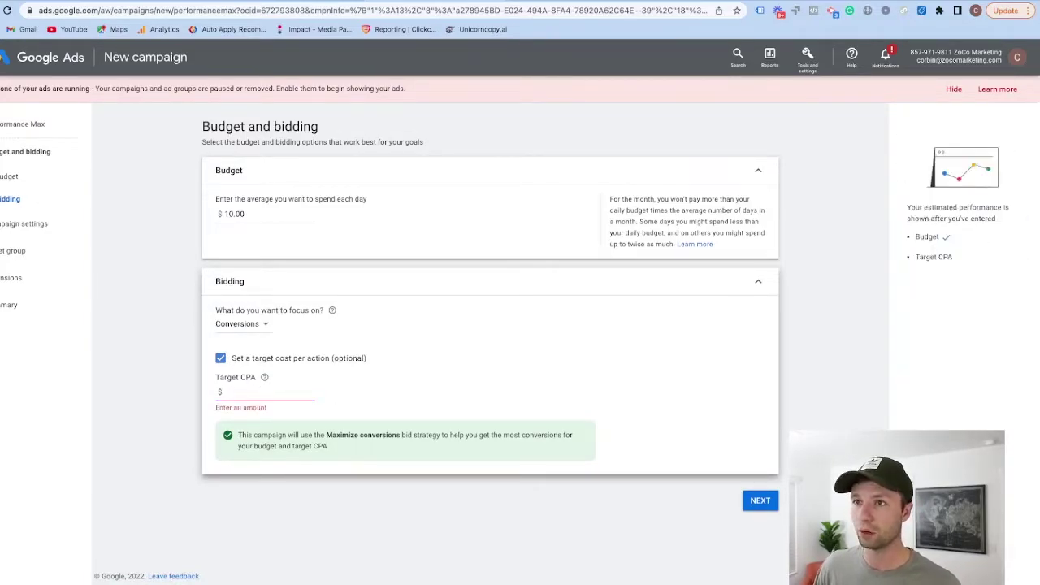
{"action": "type", "text": "10"}
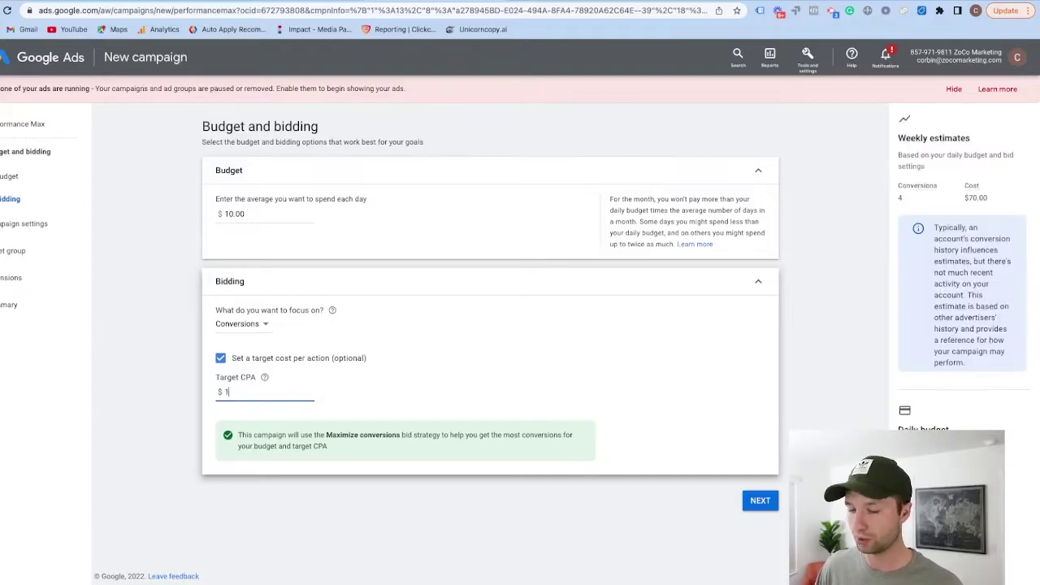
{"action": "left_click", "coordinate": [222, 358]}
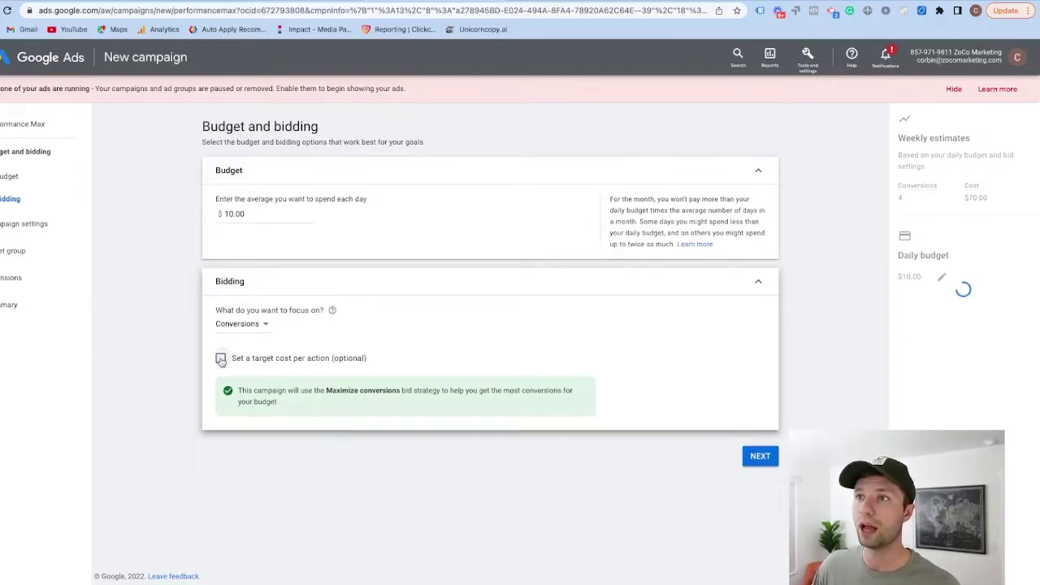
- Change the bidding focus to Conversion value with a target ROAS of 250%, and continue to the campaign settings
{"action": "left_click", "coordinate": [263, 324]}
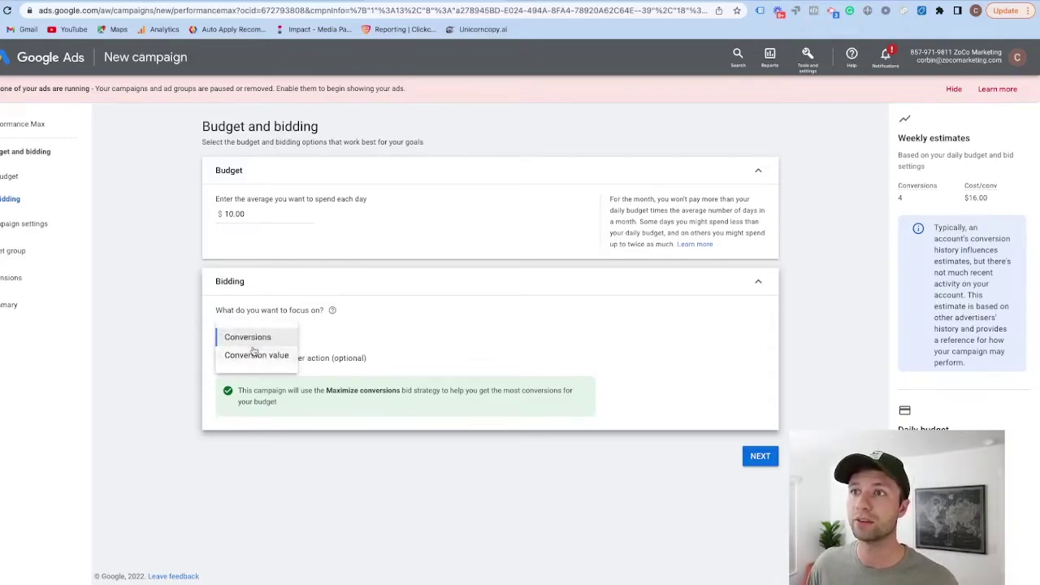
{"action": "left_click", "coordinate": [253, 356]}
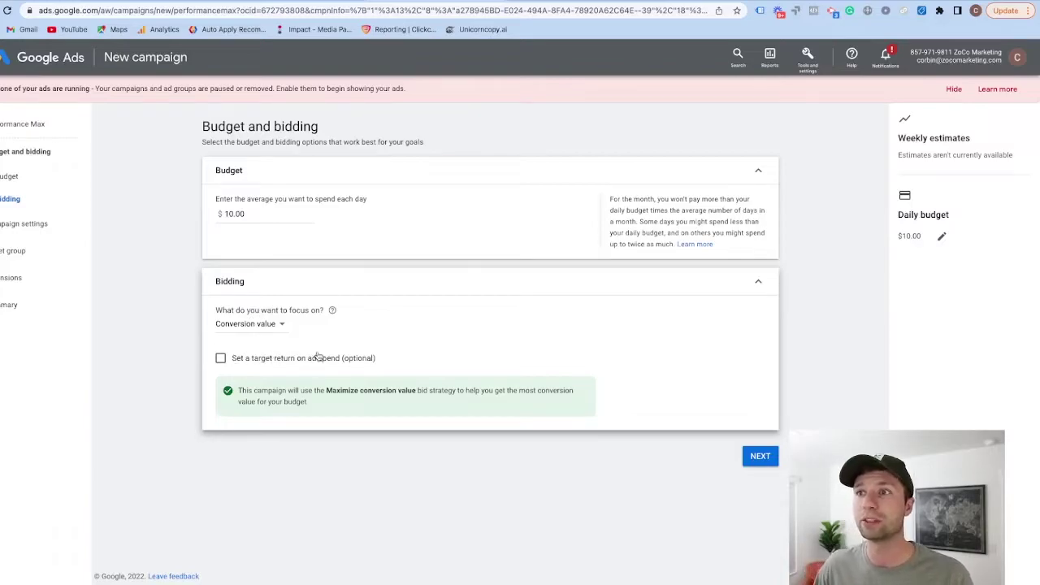
{"action": "left_click", "coordinate": [222, 360]}
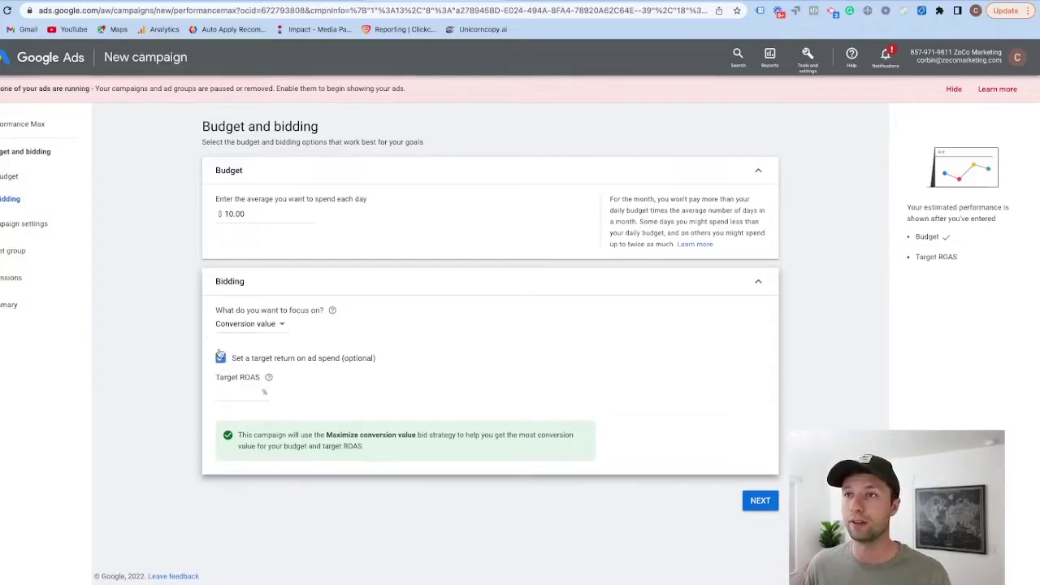
{"action": "left_click", "coordinate": [243, 392]}
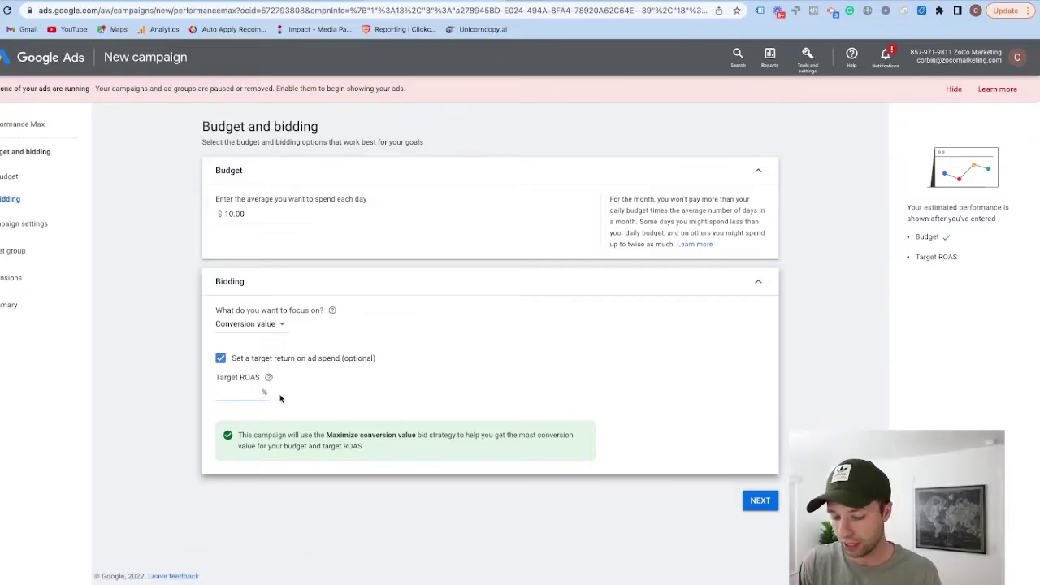
{"action": "type", "text": "2"}
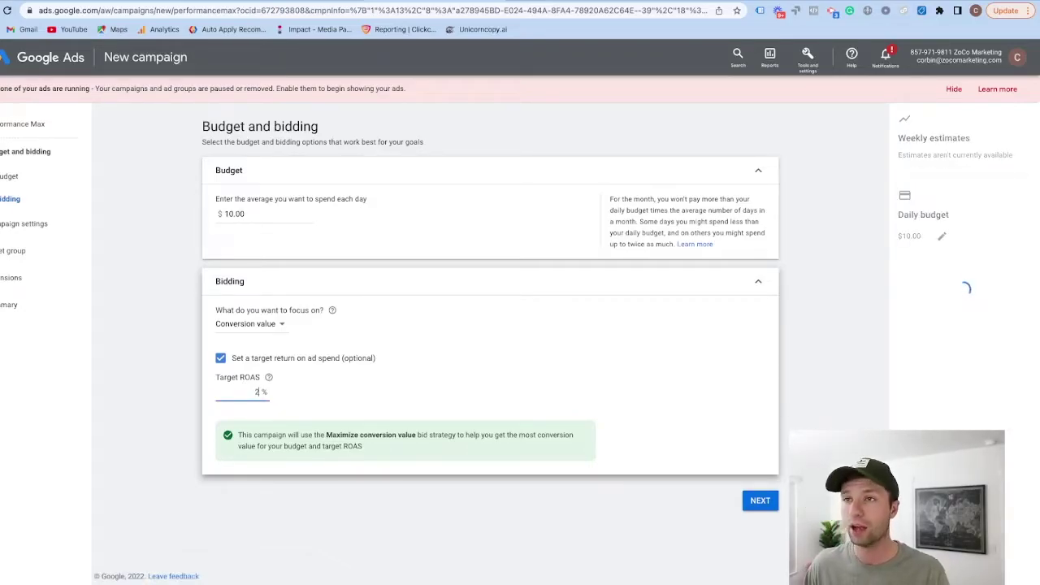
{"action": "type", "text": "50"}
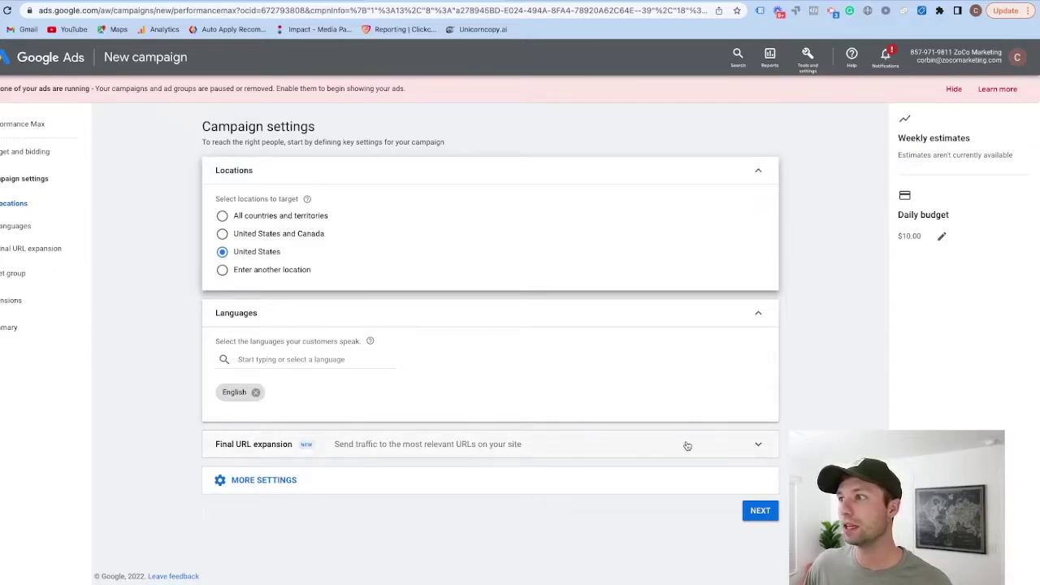
- Review the Final URL expansion options, including URL and rule exclusions, and leave without adding any exclusion
{"action": "left_click", "coordinate": [609, 443]}
{"action": "scroll", "coordinate": [416, 358], "scroll_direction": "down", "scroll_amount": 1}
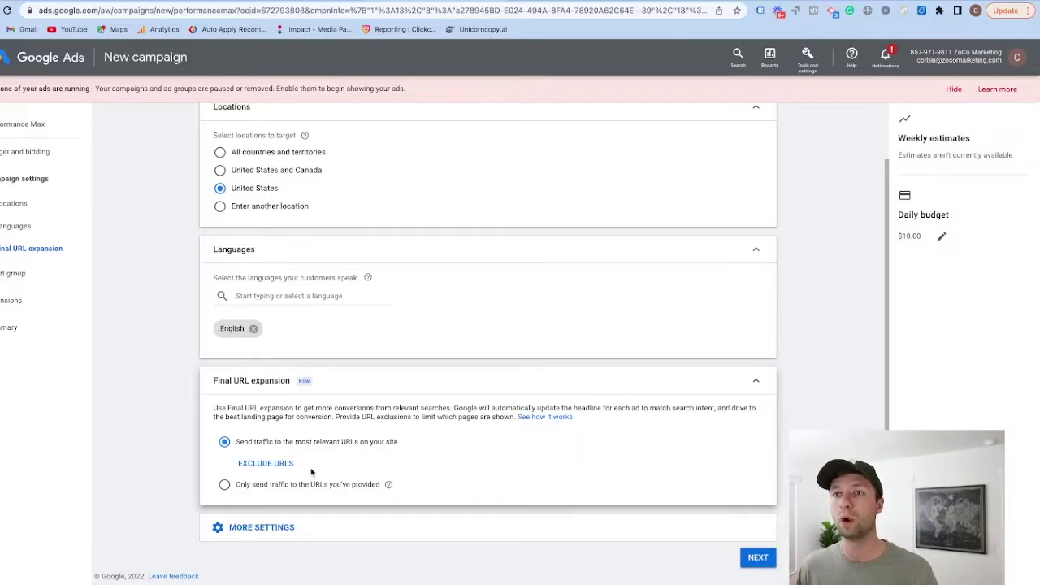
{"action": "left_click", "coordinate": [285, 463]}
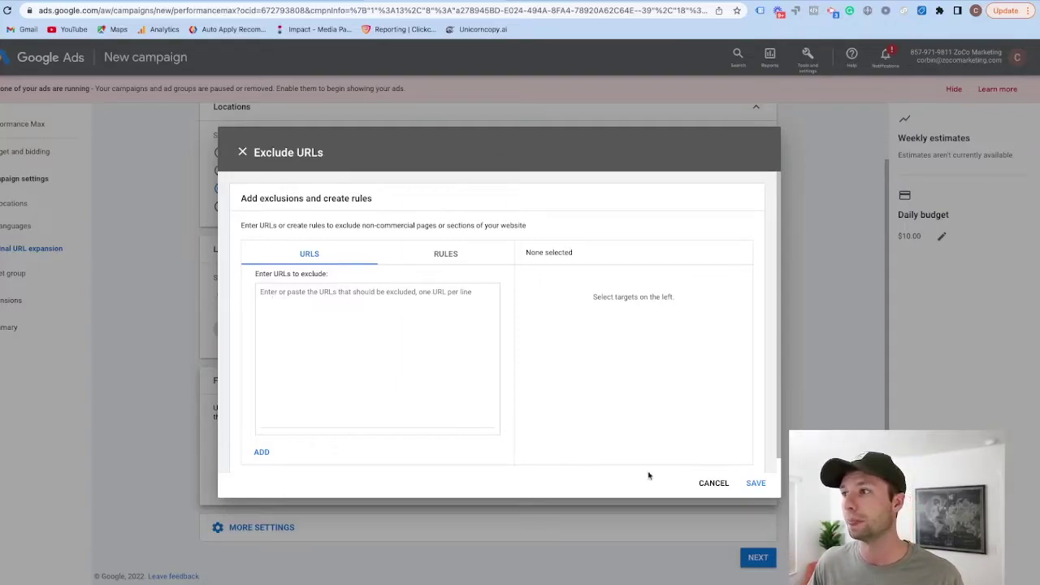
{"action": "left_click", "coordinate": [461, 258]}
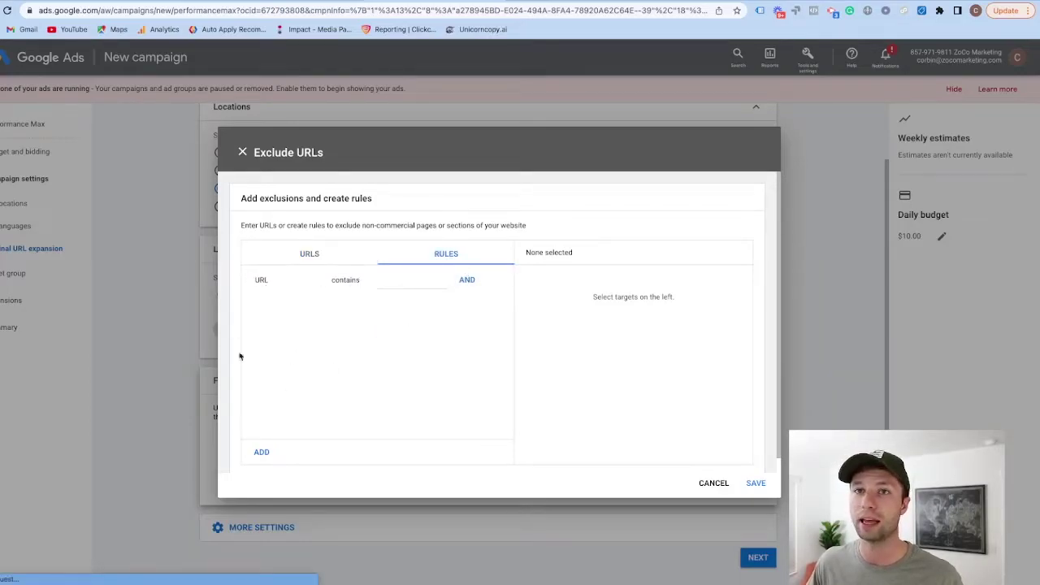
{"action": "left_click", "coordinate": [713, 482]}
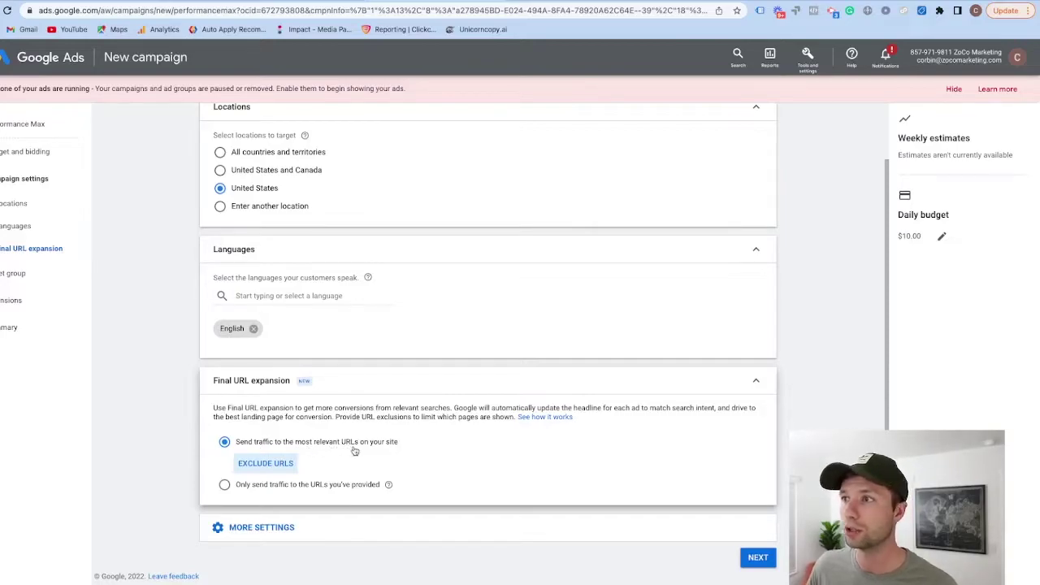
- Show the additional campaign settings for ad schedule, dates and URL options, and continue to the asset group setup
{"action": "left_click", "coordinate": [291, 525]}
{"action": "scroll", "coordinate": [204, 496], "scroll_direction": "down", "scroll_amount": 2}
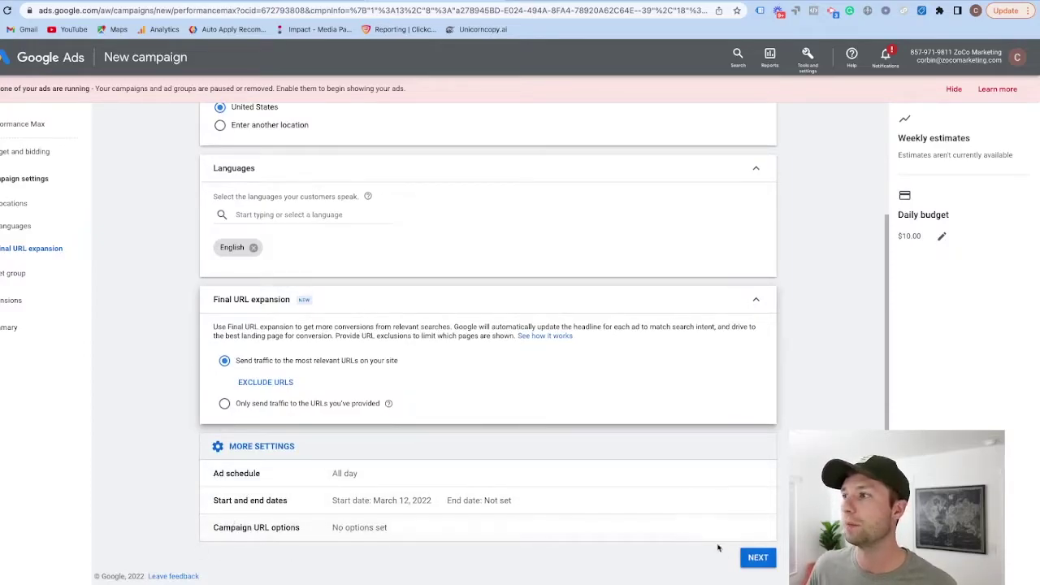
{"action": "left_click", "coordinate": [755, 557]}
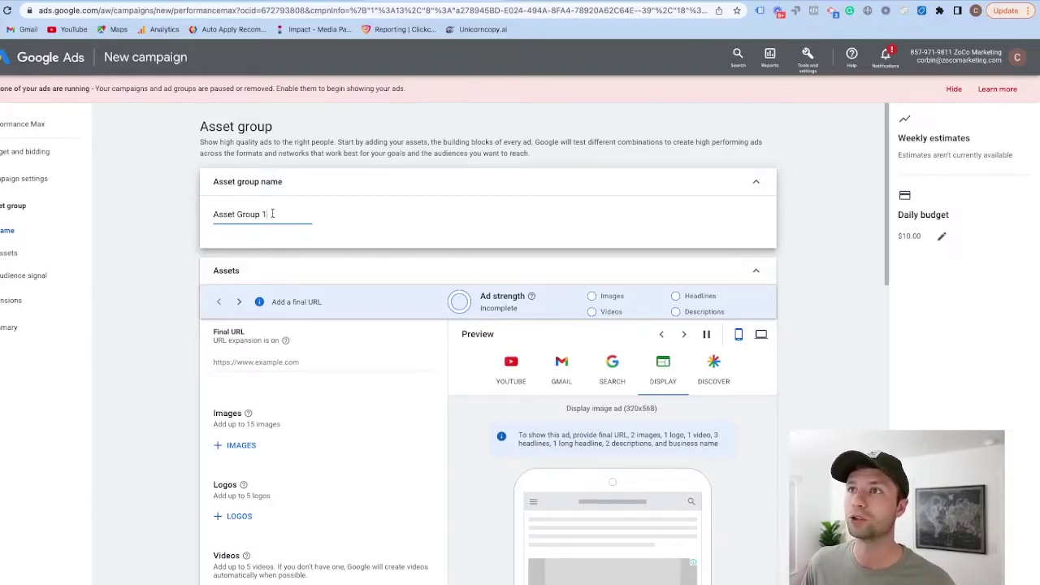
{"action": "left_click_drag", "start_coordinate": [272, 213], "coordinate": [215, 214]}
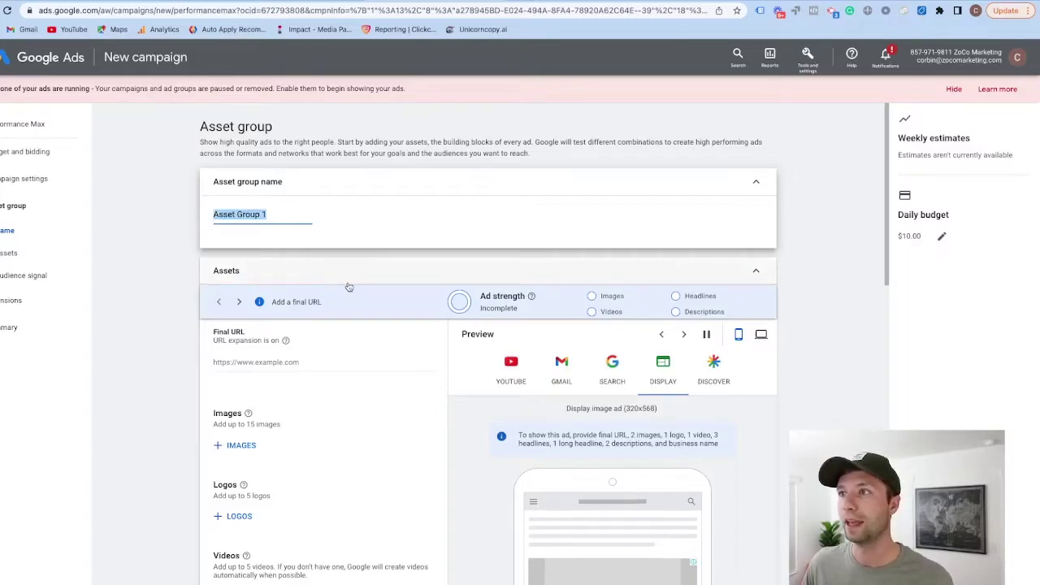
{"action": "scroll", "coordinate": [348, 287], "scroll_direction": "down", "scroll_amount": 1}
{"action": "left_click", "coordinate": [266, 344]}
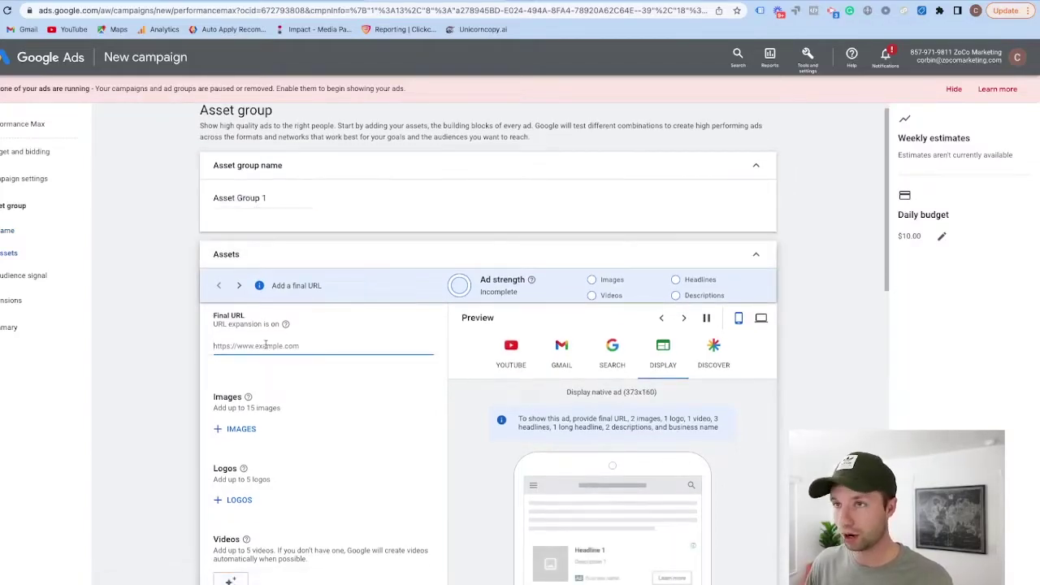
{"action": "type", "text": "htt"}
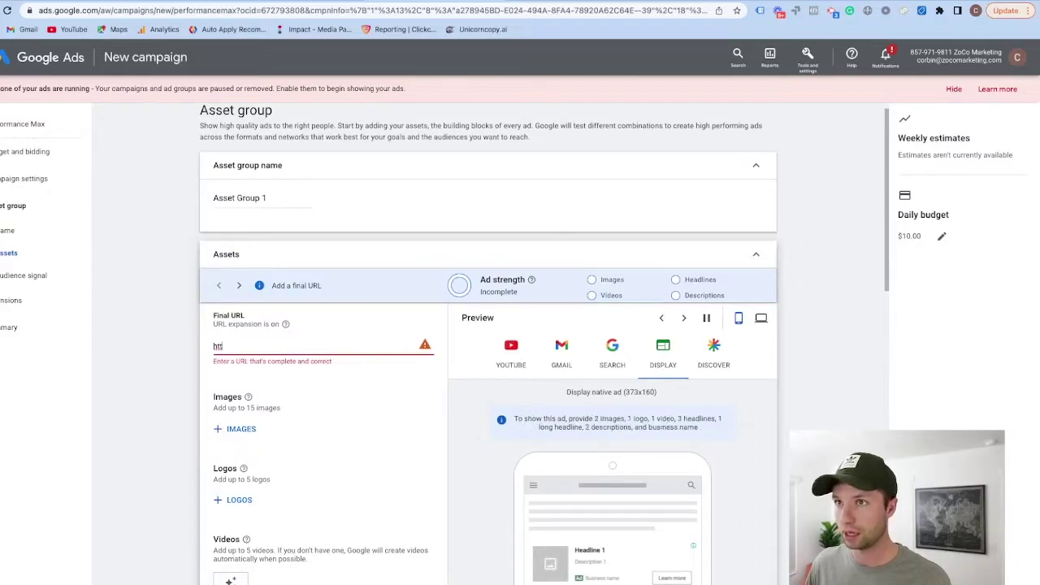
{"action": "type", "text": "ps"}
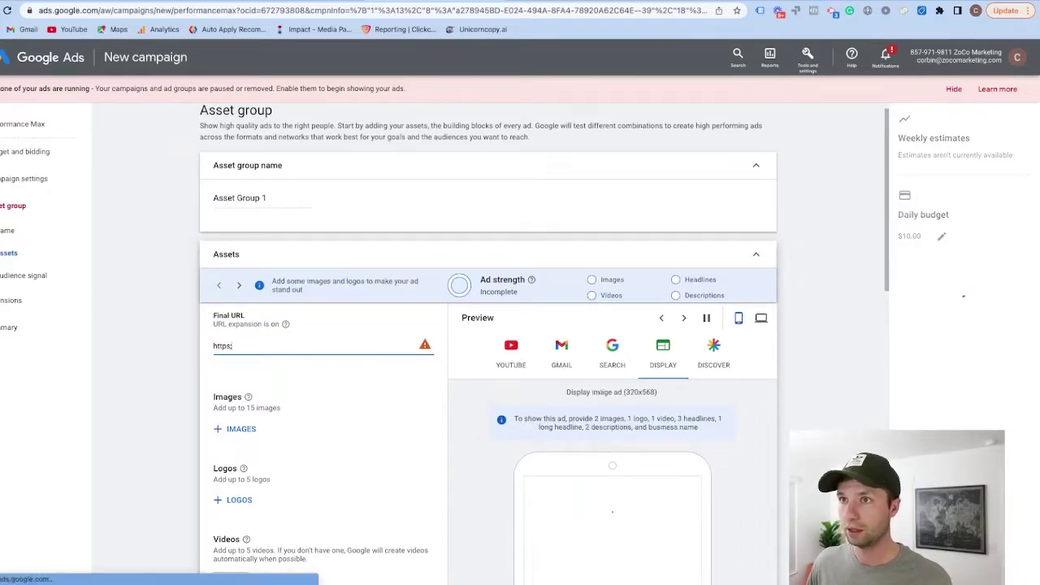
{"action": "type", "text": "://www"}
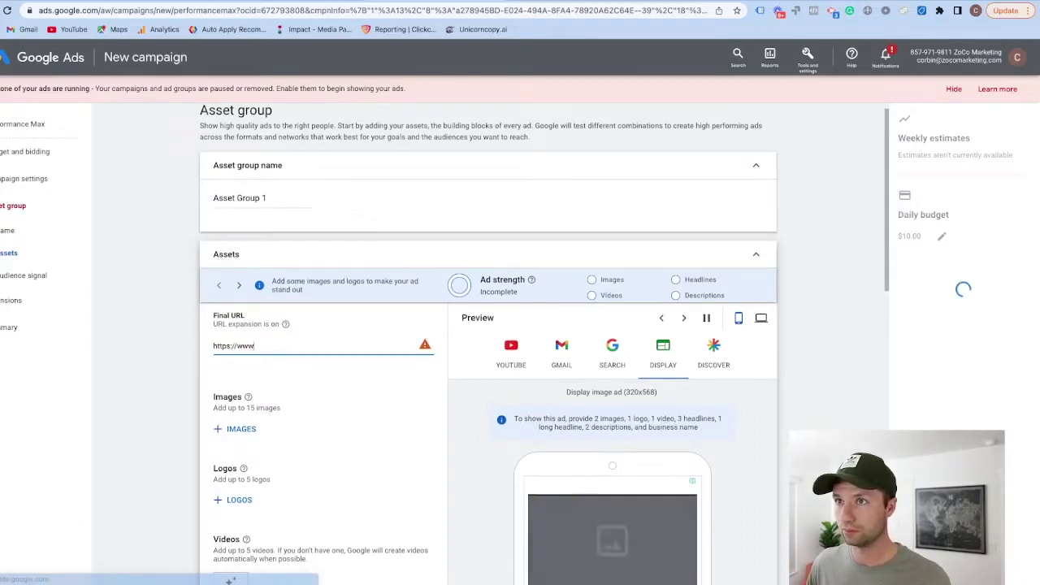
{"action": "type", "text": ".housetoho"}
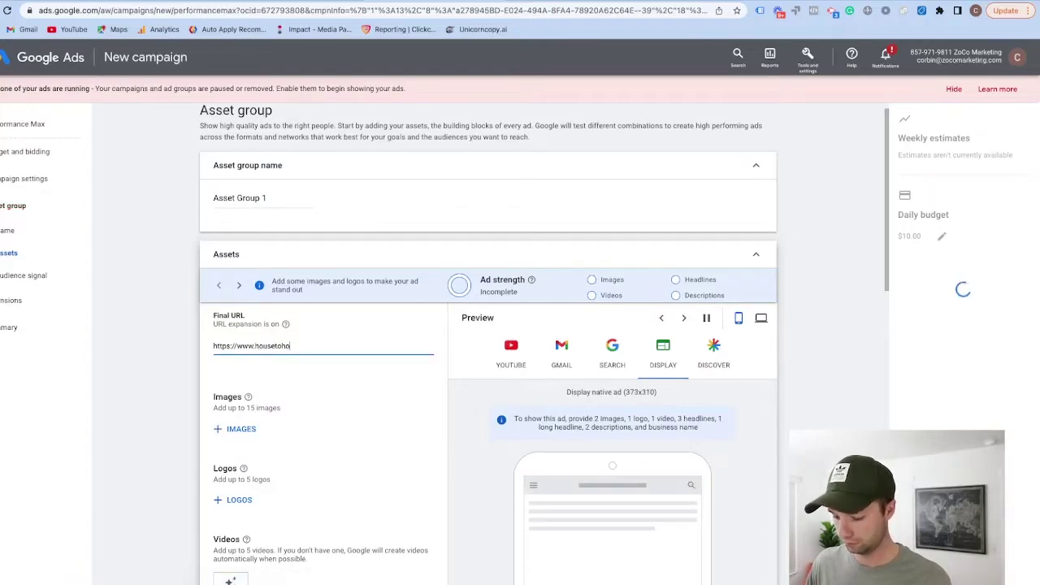
{"action": "type", "text": "mediy.com"}
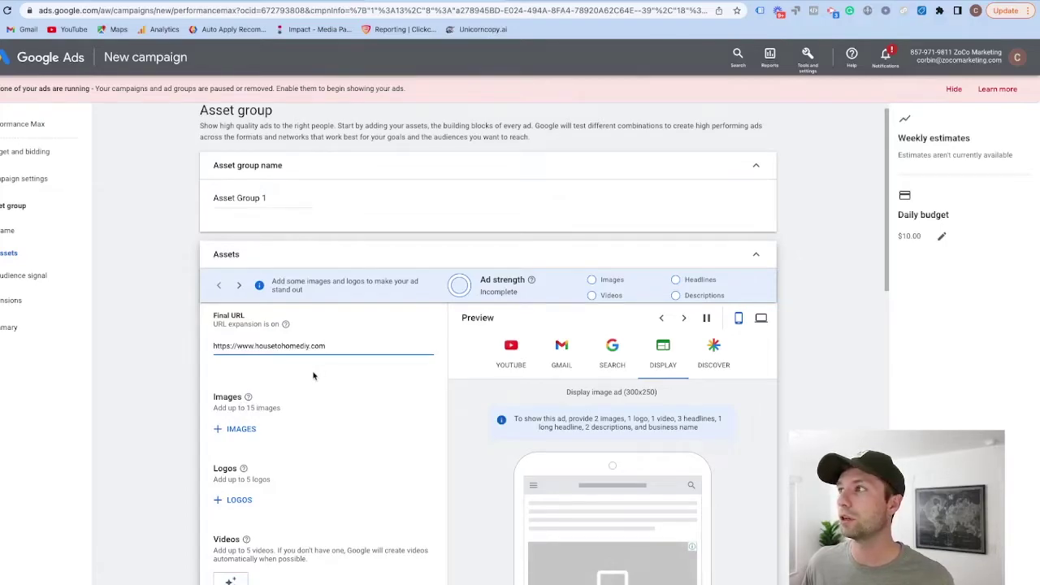
{"action": "scroll", "coordinate": [315, 373], "scroll_direction": "down", "scroll_amount": 1}
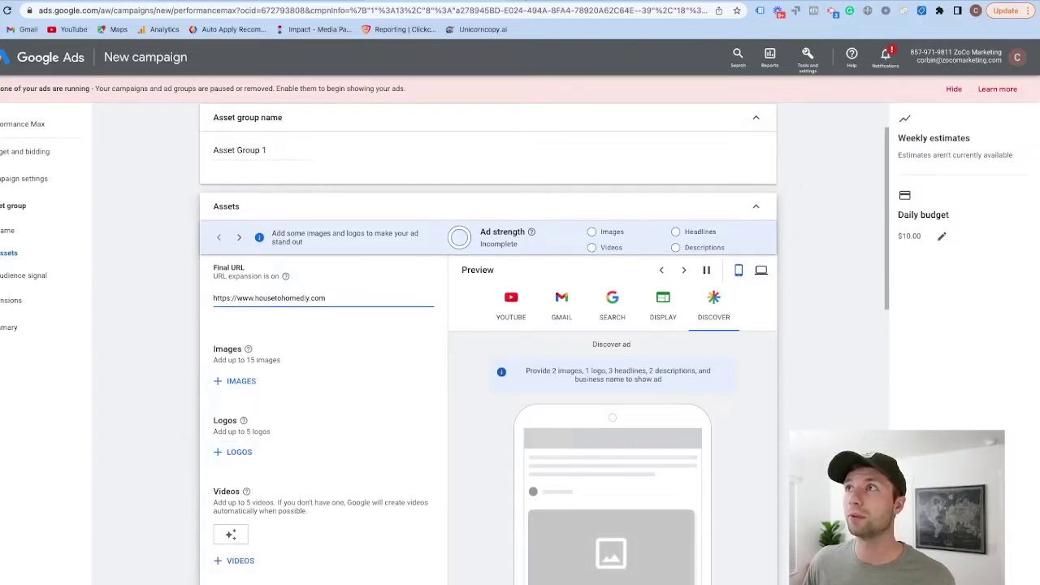
- Switch to the Ads & Commerce Blog article, examine the channels where Performance Max ads appear, and return to the campaign draft
{"action": "key", "text": "ctrl+Tab"}
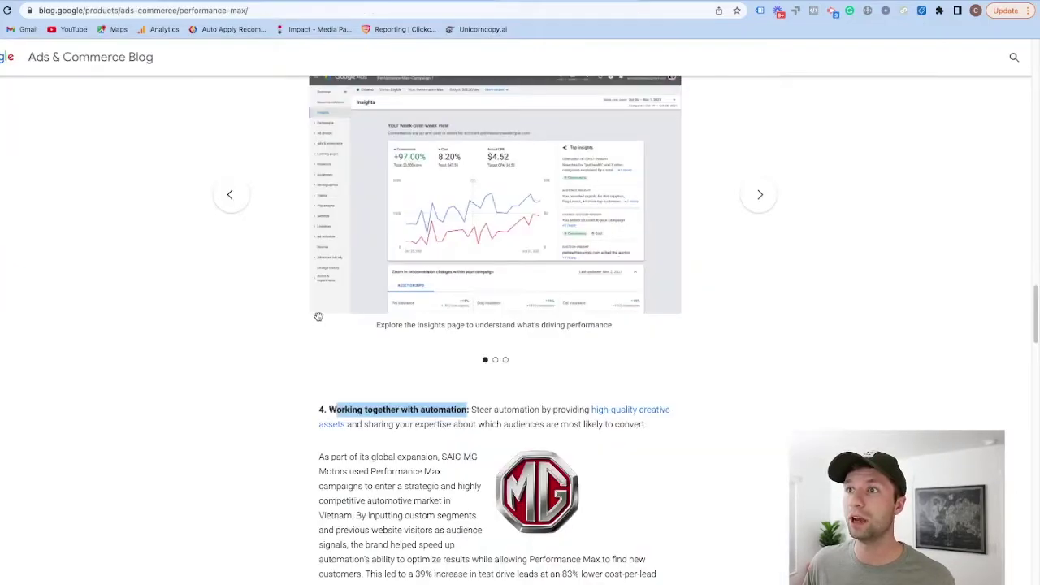
{"action": "scroll", "coordinate": [375, 307], "scroll_direction": "down", "scroll_amount": 4}
{"action": "scroll", "coordinate": [375, 308], "scroll_direction": "up", "scroll_amount": 15}
{"action": "scroll", "coordinate": [375, 307], "scroll_direction": "up", "scroll_amount": 10}
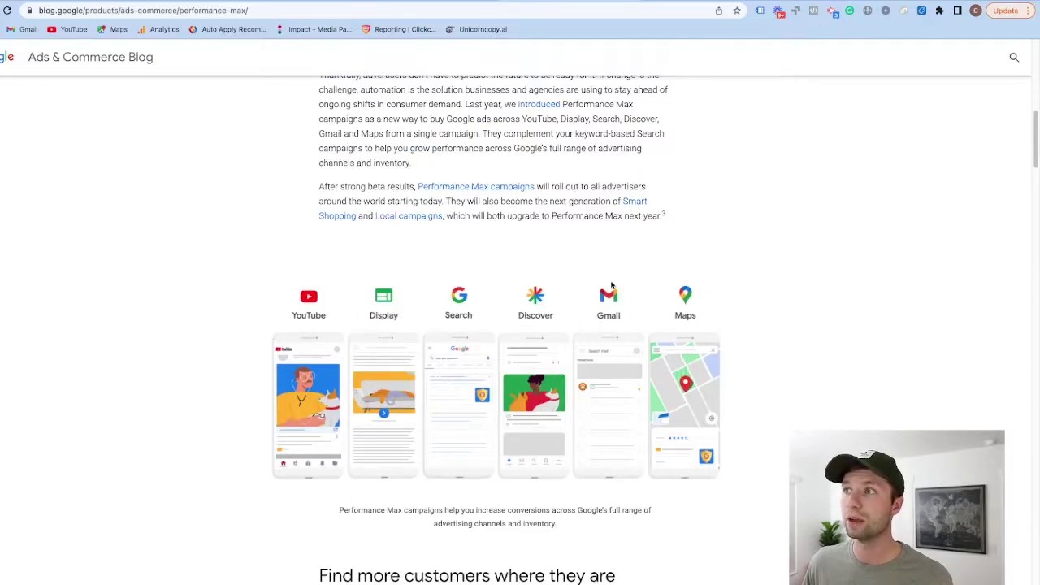
{"action": "left_click", "coordinate": [414, 2]}
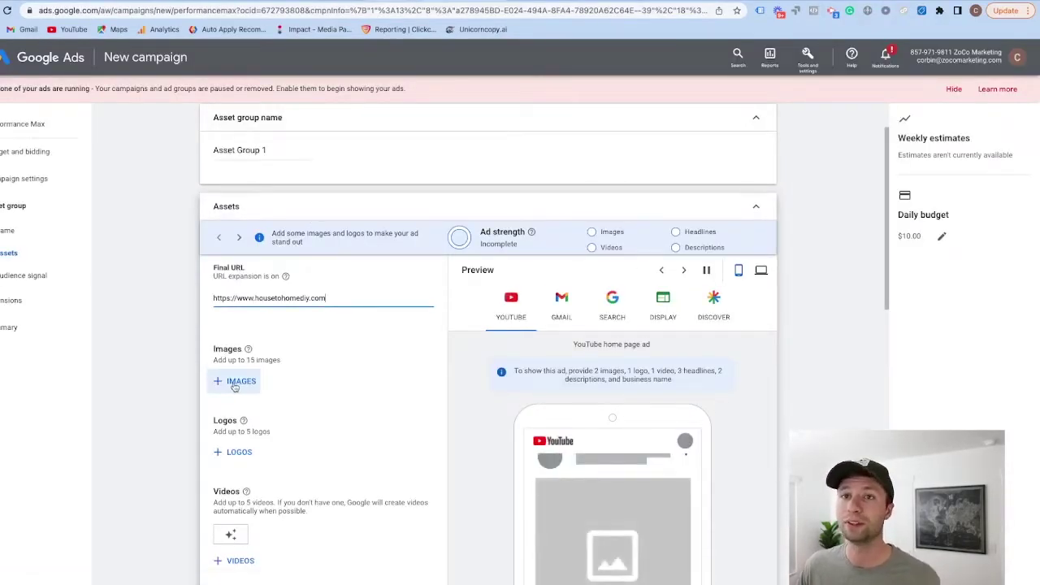
{"action": "left_click", "coordinate": [234, 386]}
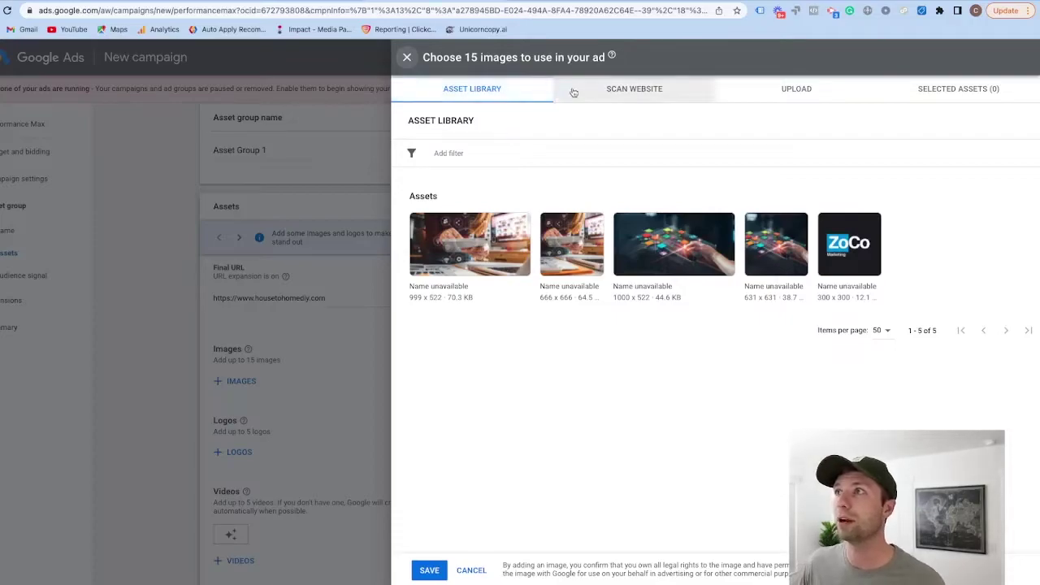
{"action": "left_click", "coordinate": [638, 92]}
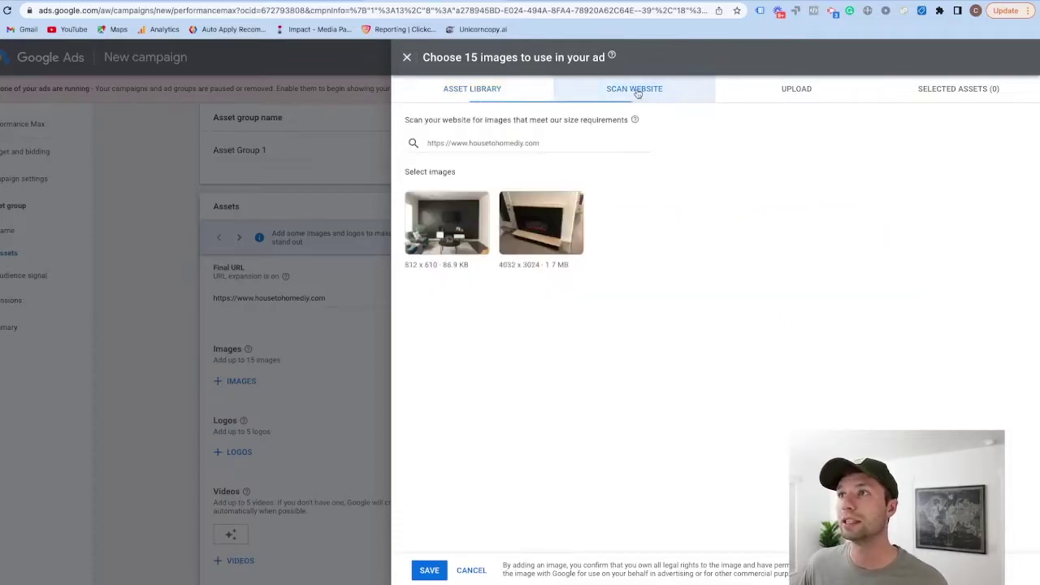
{"action": "left_click", "coordinate": [552, 142]}
{"action": "left_click_drag", "start_coordinate": [539, 142], "coordinate": [423, 143]}
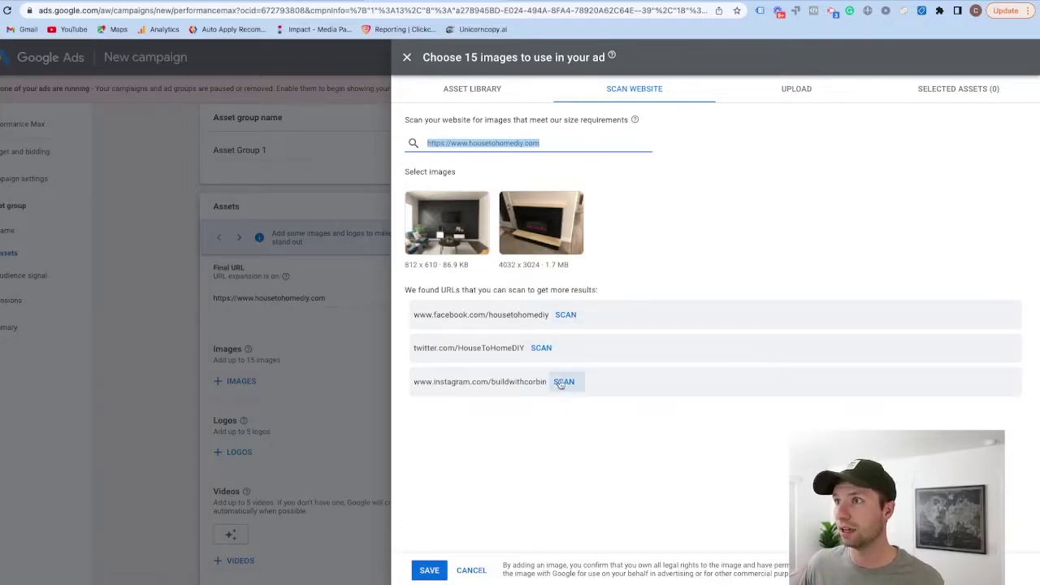
{"action": "mouse_move", "coordinate": [518, 237]}
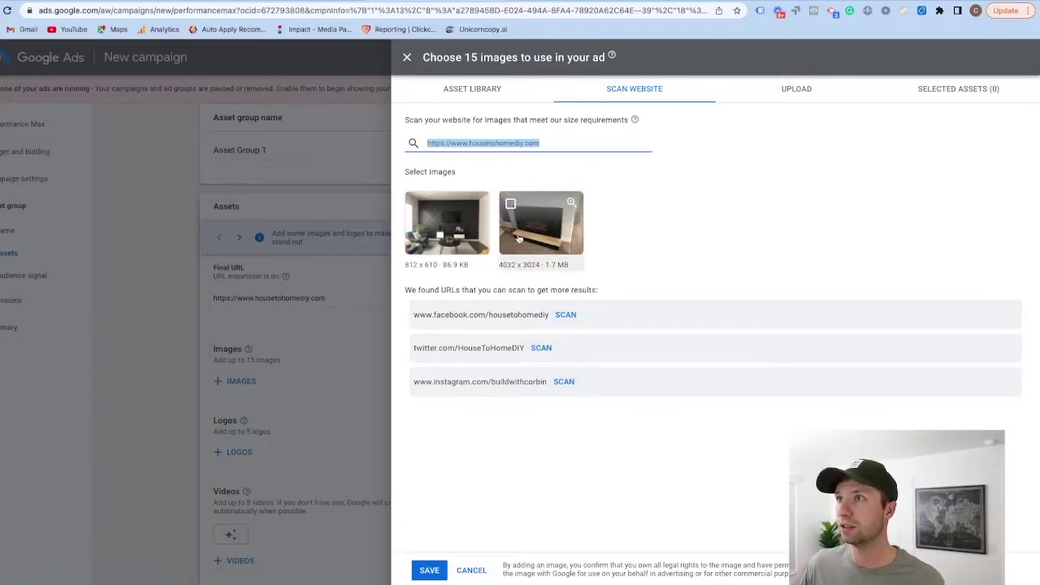
{"action": "left_click", "coordinate": [563, 382]}
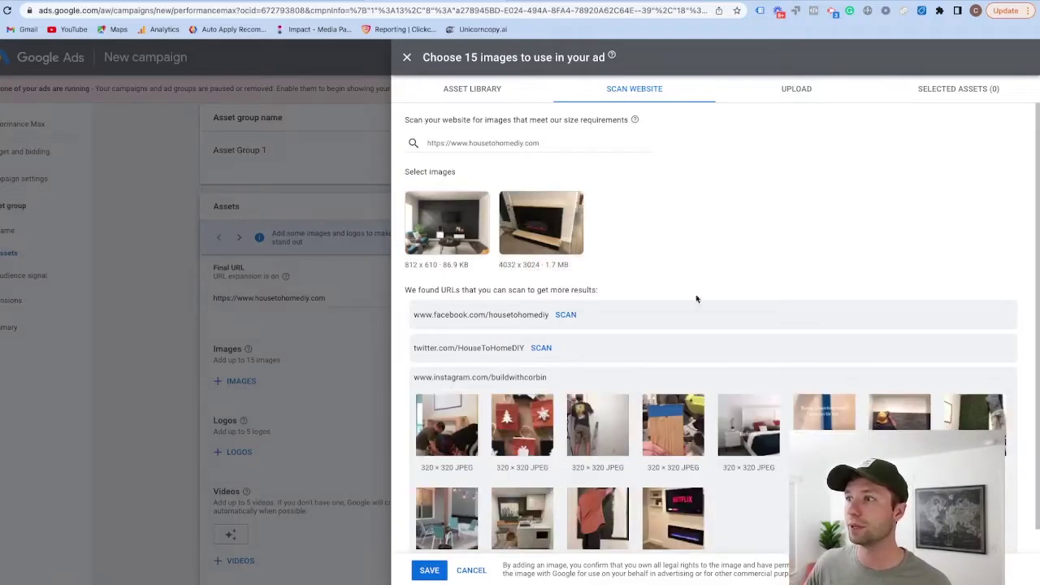
- Add the laundry room picture from the Instagram results with the 1:1 crop ratio
{"action": "scroll", "coordinate": [830, 359], "scroll_direction": "down", "scroll_amount": 1}
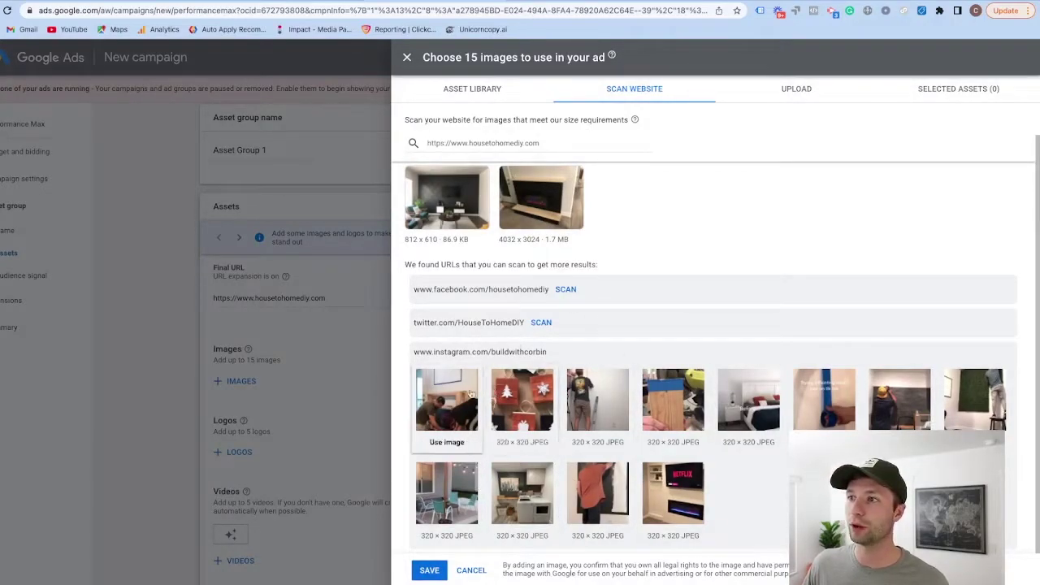
{"action": "left_click", "coordinate": [524, 535]}
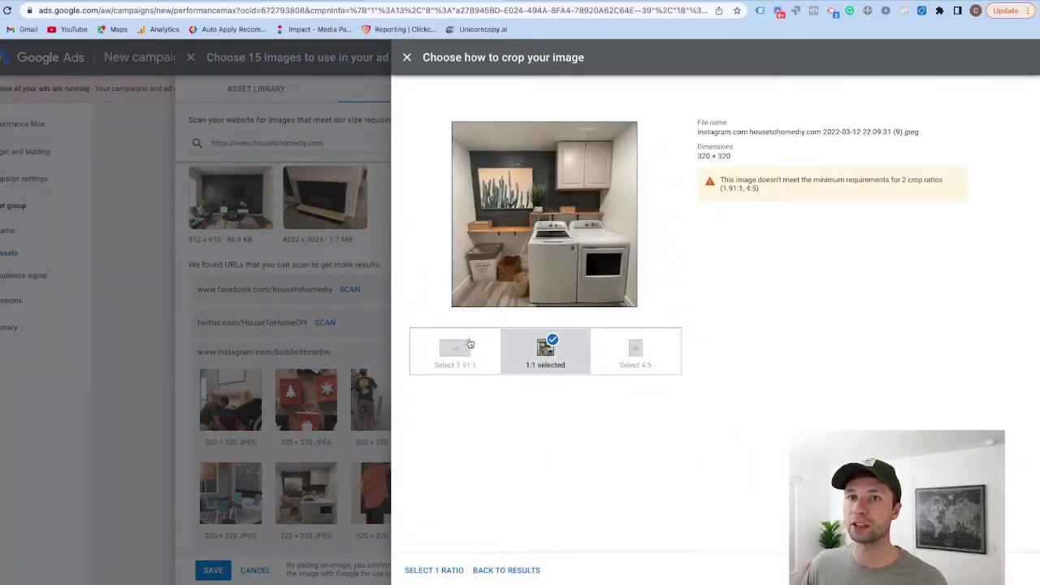
{"action": "mouse_move", "coordinate": [568, 285]}
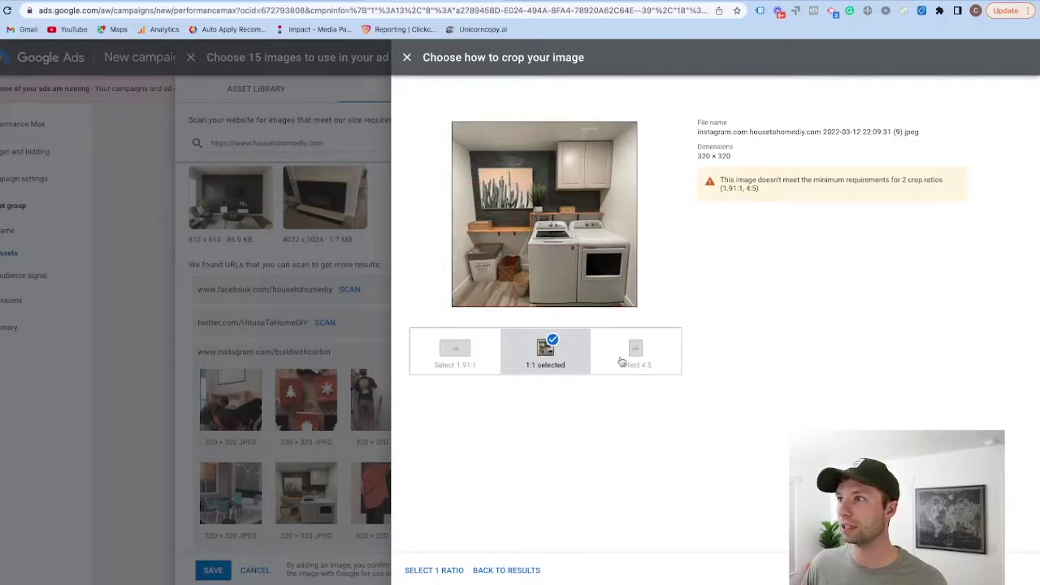
{"action": "mouse_move", "coordinate": [567, 246]}
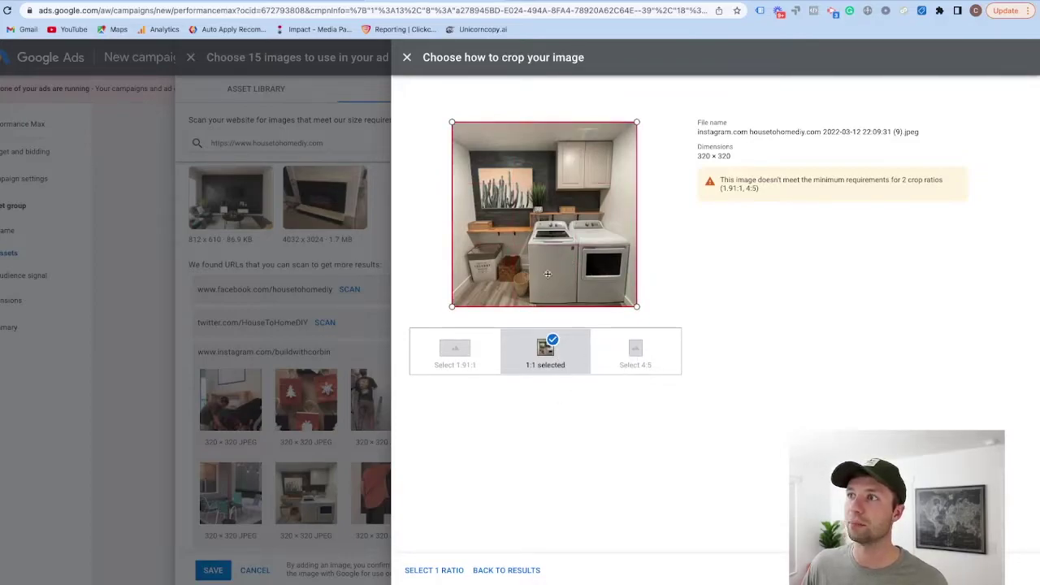
{"action": "left_click", "coordinate": [431, 570]}
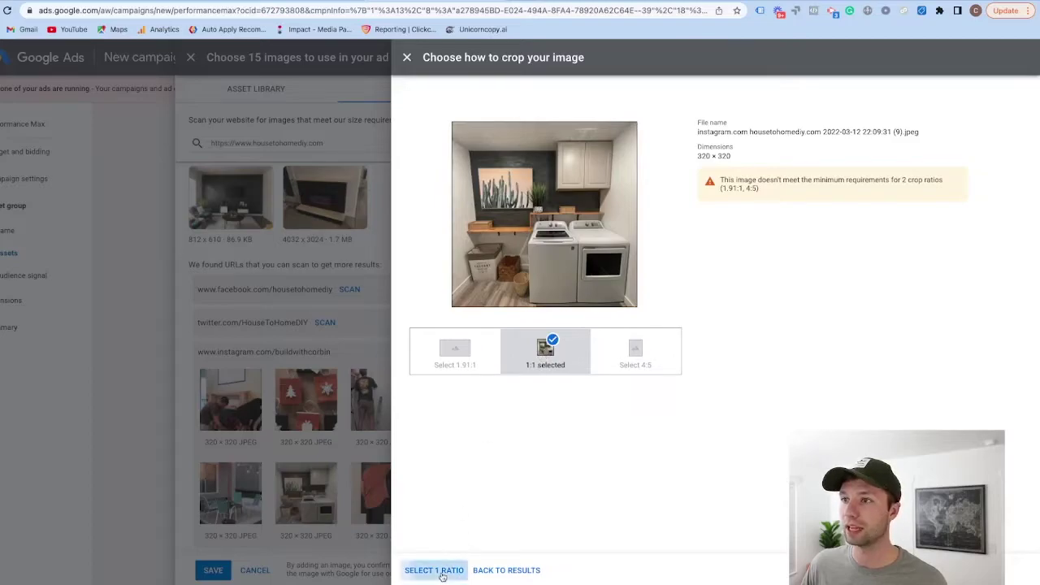
- Add the website's 812 × 610 living room image in 1.91:1, 1:1 and 4:5 ratios, repositioning the crop frames around the dark wall
{"action": "scroll", "coordinate": [628, 479], "scroll_direction": "up", "scroll_amount": 1}
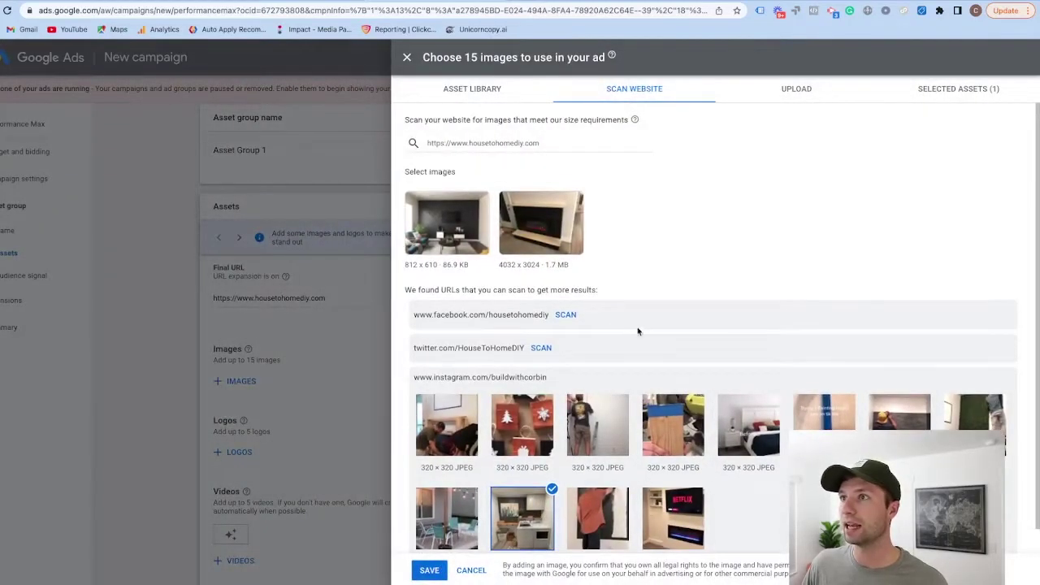
{"action": "left_click", "coordinate": [473, 246]}
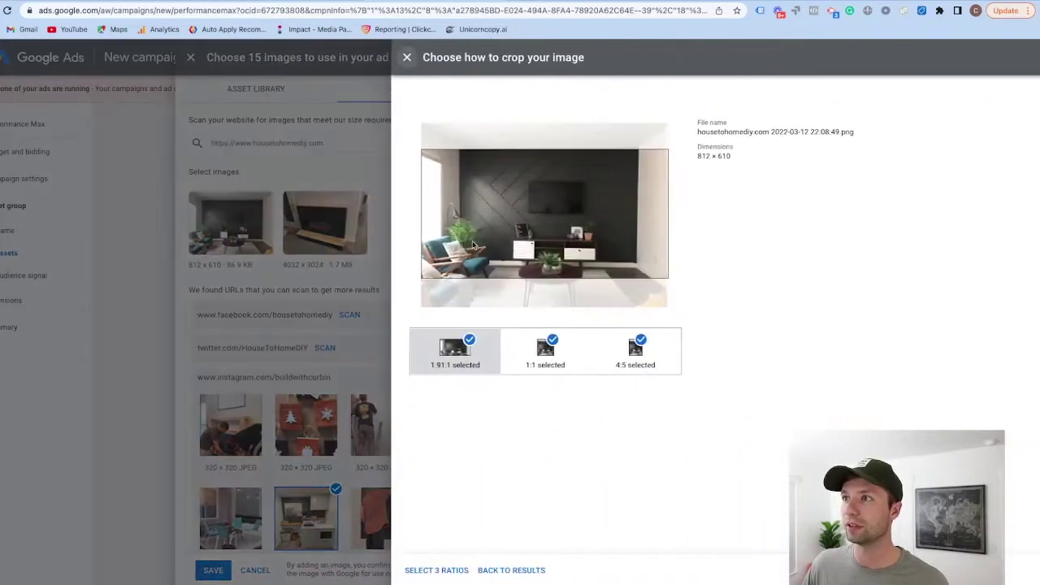
{"action": "left_click", "coordinate": [481, 362]}
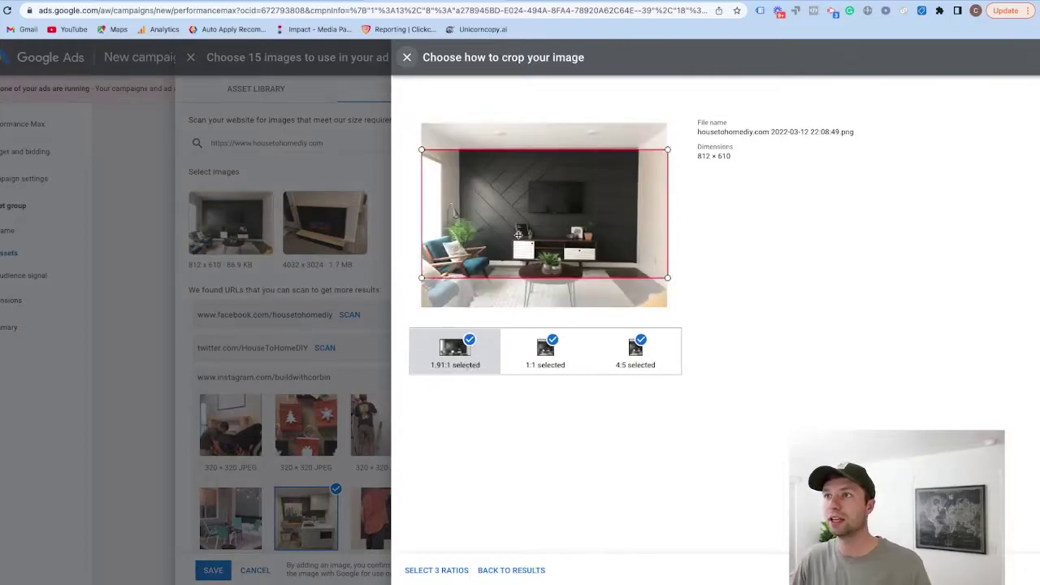
{"action": "left_click_drag", "start_coordinate": [524, 244], "coordinate": [535, 213]}
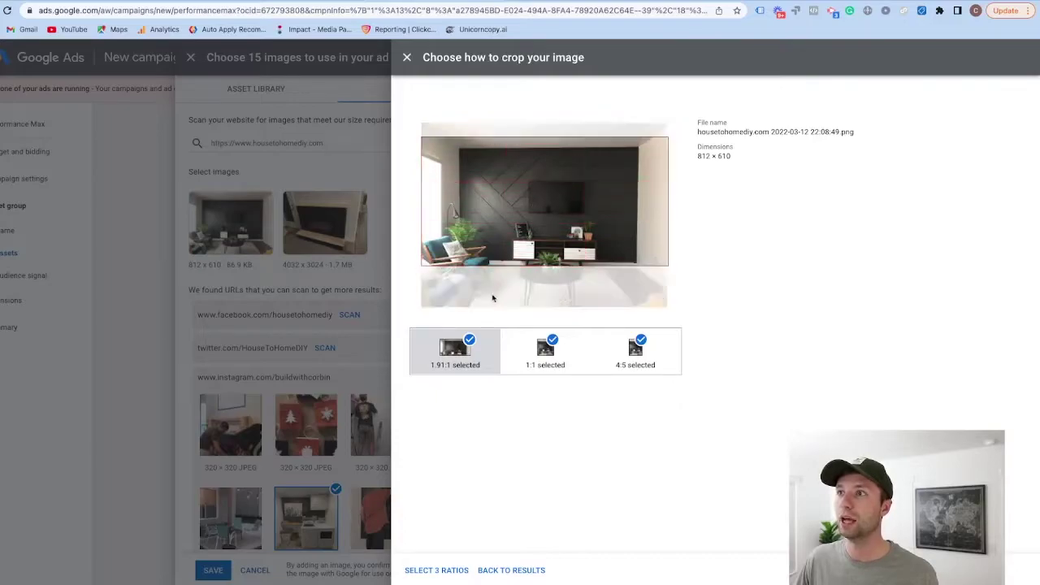
{"action": "left_click", "coordinate": [469, 341]}
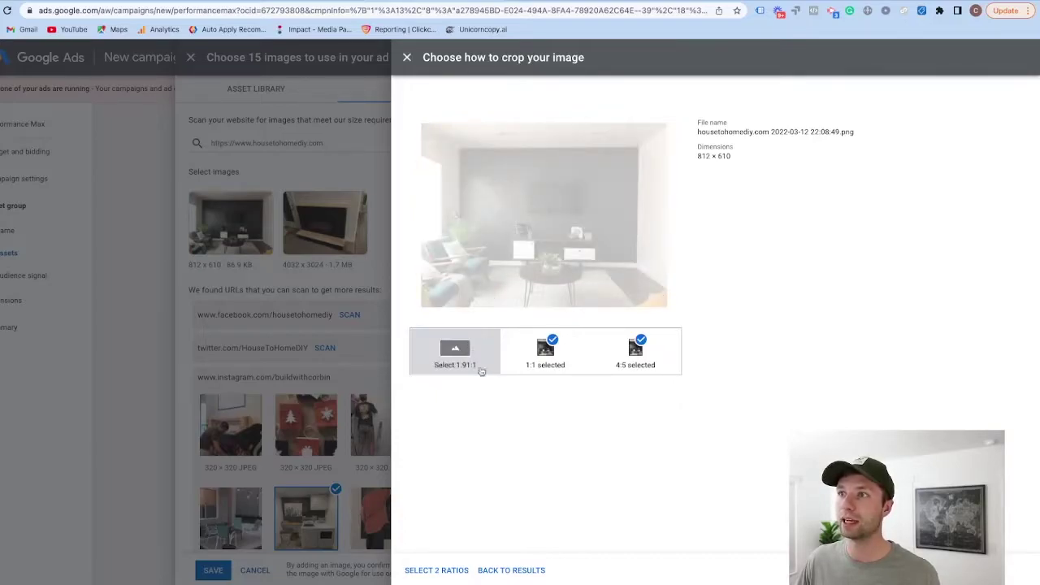
{"action": "left_click", "coordinate": [480, 365]}
{"action": "left_click_drag", "start_coordinate": [513, 238], "coordinate": [554, 247]}
{"action": "left_click", "coordinate": [538, 333]}
{"action": "left_click", "coordinate": [609, 349]}
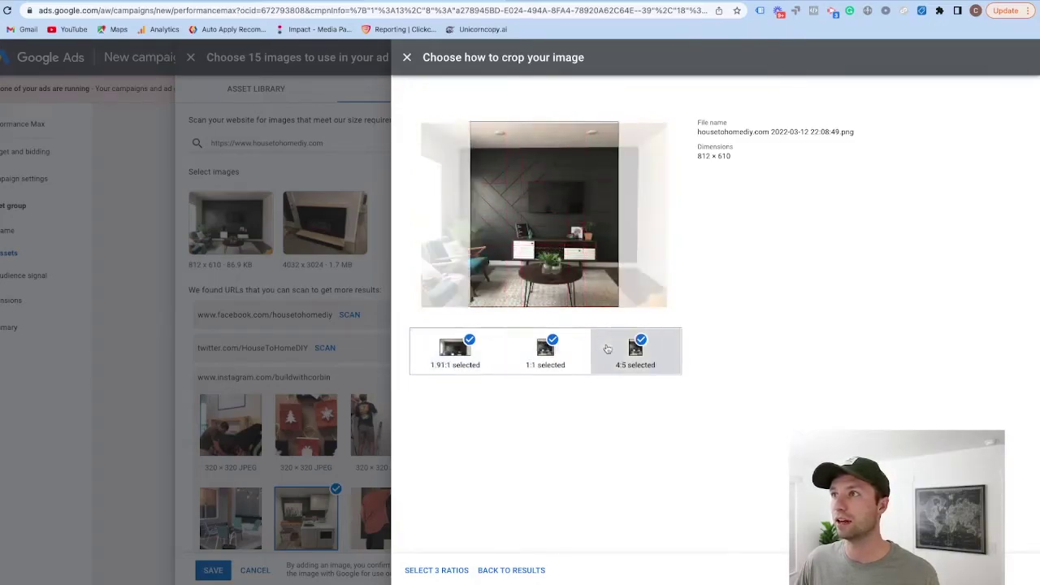
{"action": "mouse_move", "coordinate": [561, 121]}
{"action": "left_mouse_down"}
{"action": "mouse_move", "coordinate": [542, 121]}
{"action": "mouse_move", "coordinate": [550, 122]}
{"action": "left_mouse_up"}
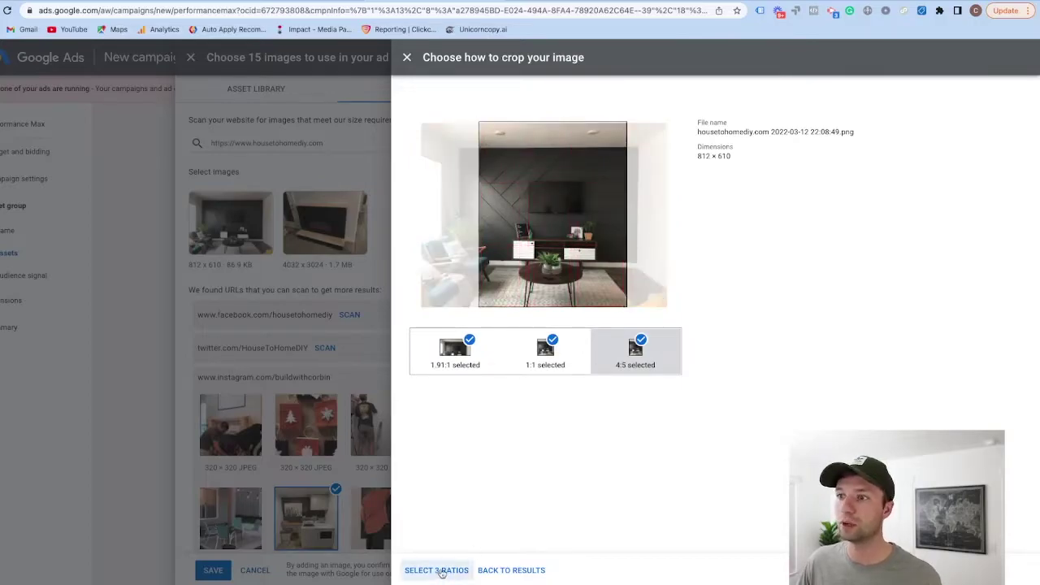
{"action": "left_click", "coordinate": [436, 571]}
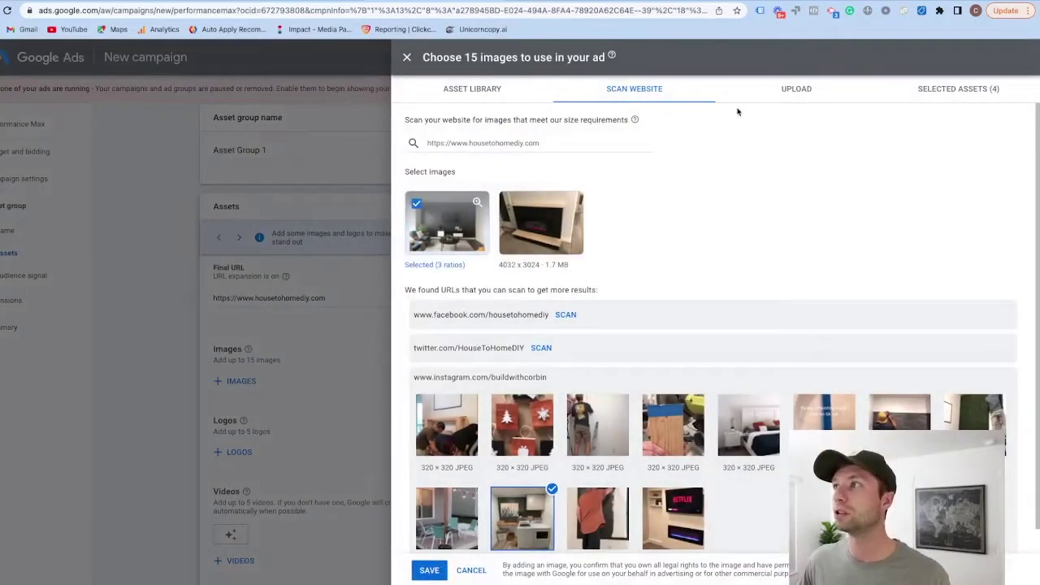
- Check the image upload option, review the selected assets and save the 15 chosen images to the asset group
{"action": "left_click", "coordinate": [794, 90]}
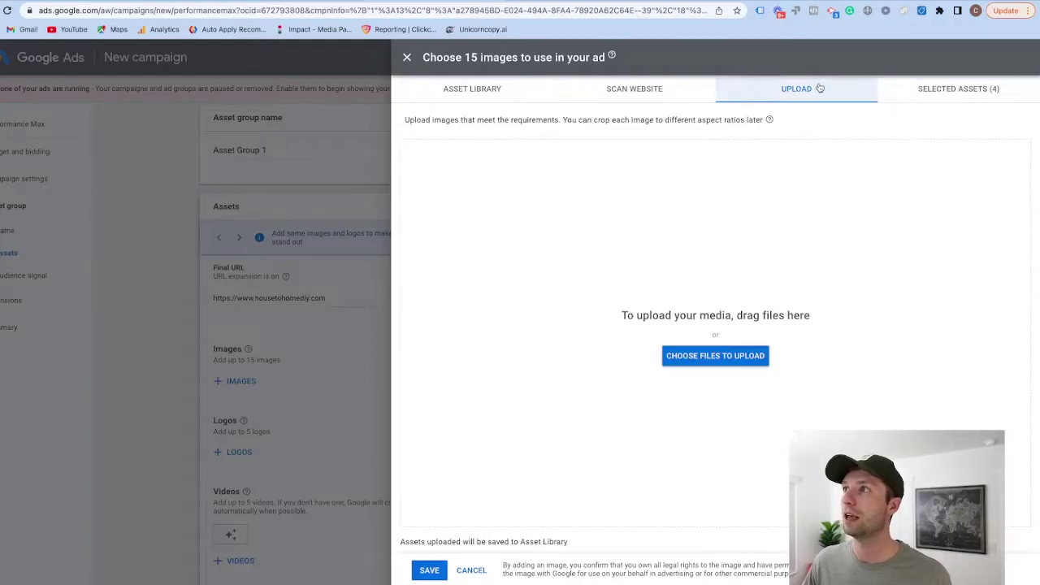
{"action": "left_click", "coordinate": [965, 96]}
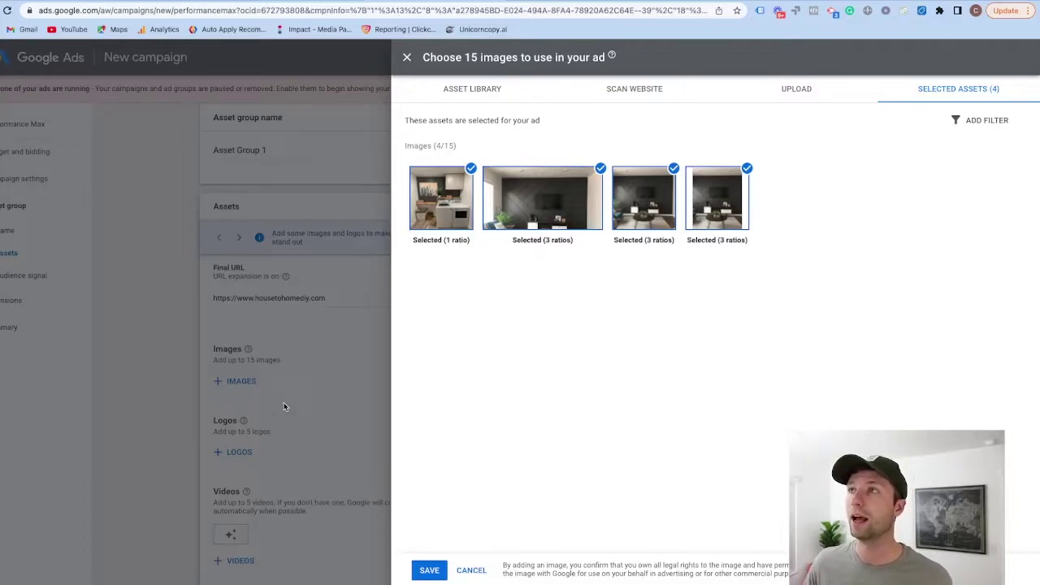
{"action": "mouse_move", "coordinate": [559, 189]}
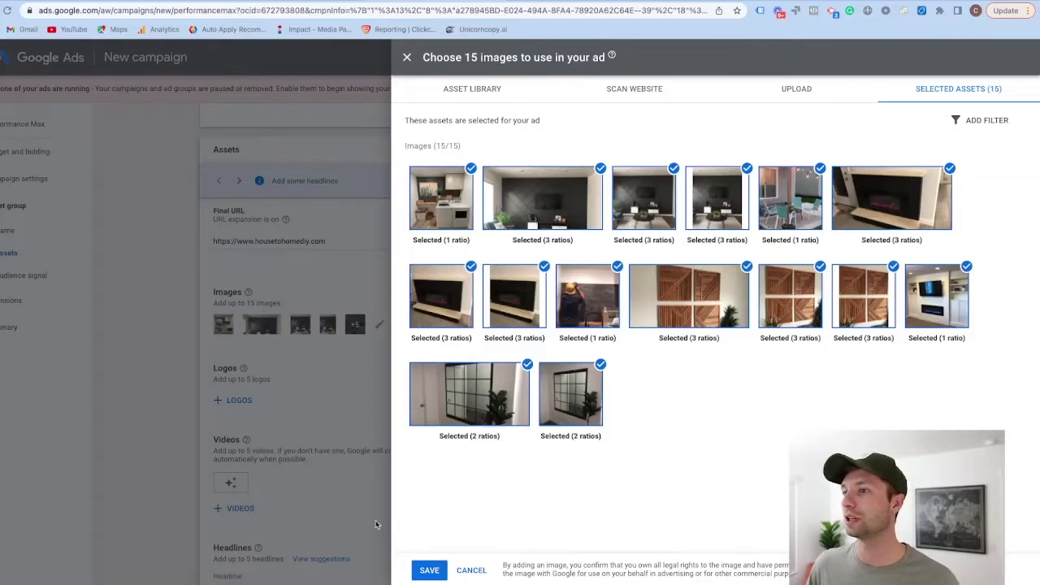
{"action": "left_click", "coordinate": [437, 572]}
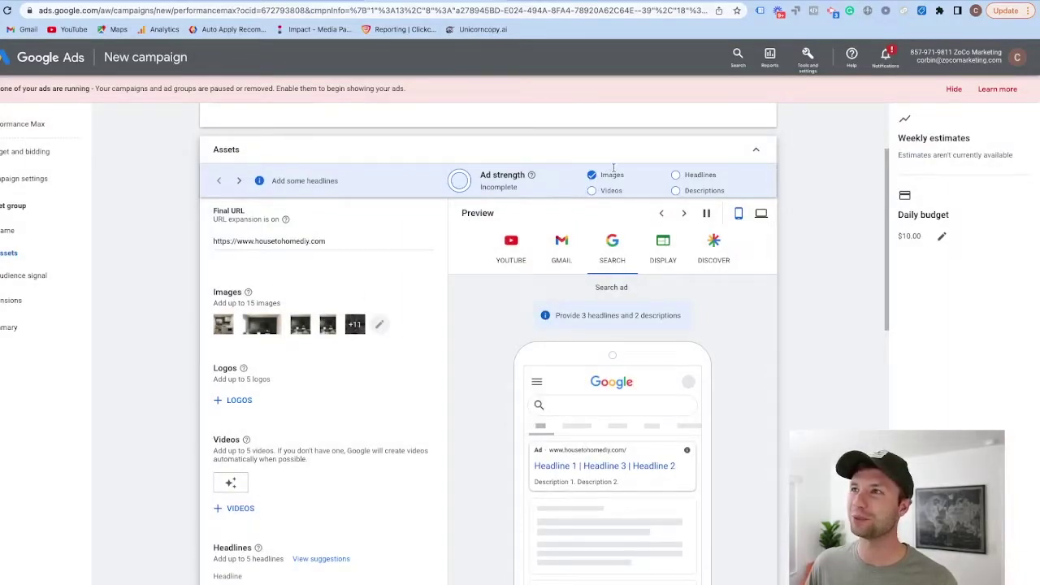
- Scan the website for logos and add the 250 × 300 one, with its 1:1 crop tightened around the house icon
{"action": "left_click", "coordinate": [240, 401]}
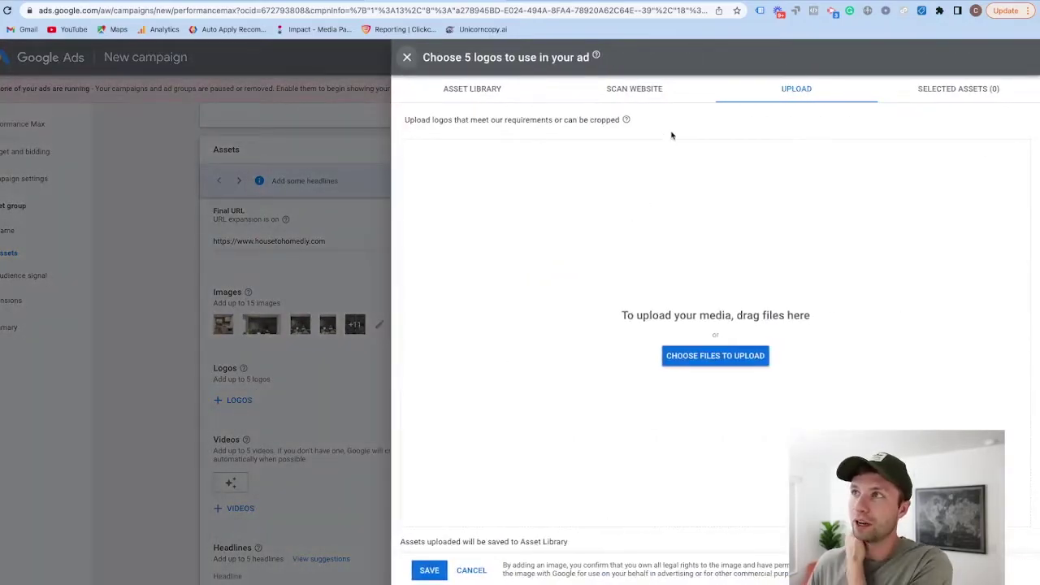
{"action": "left_click", "coordinate": [600, 91]}
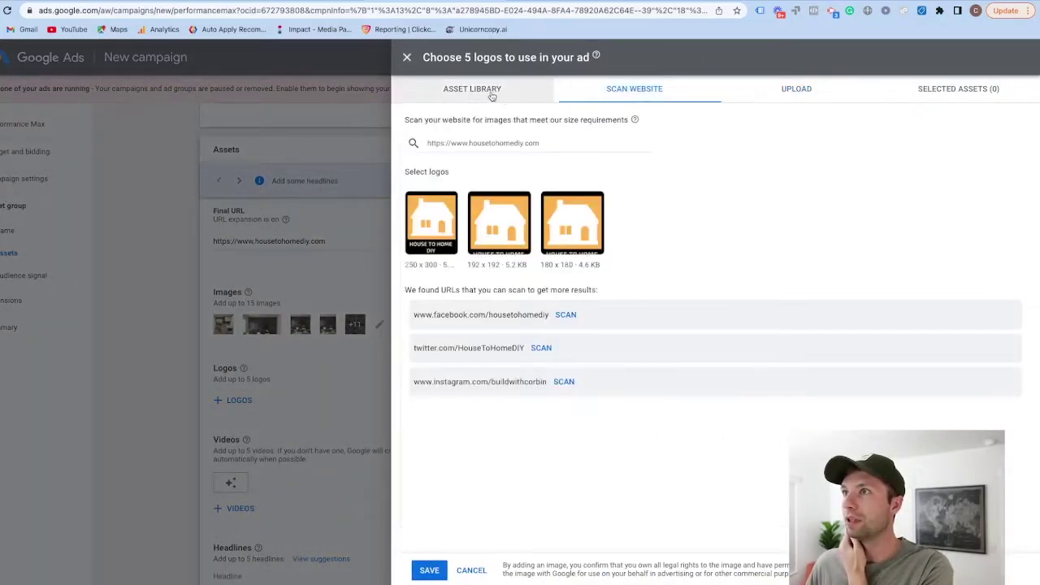
{"action": "left_click", "coordinate": [472, 89]}
{"action": "left_click", "coordinate": [621, 89]}
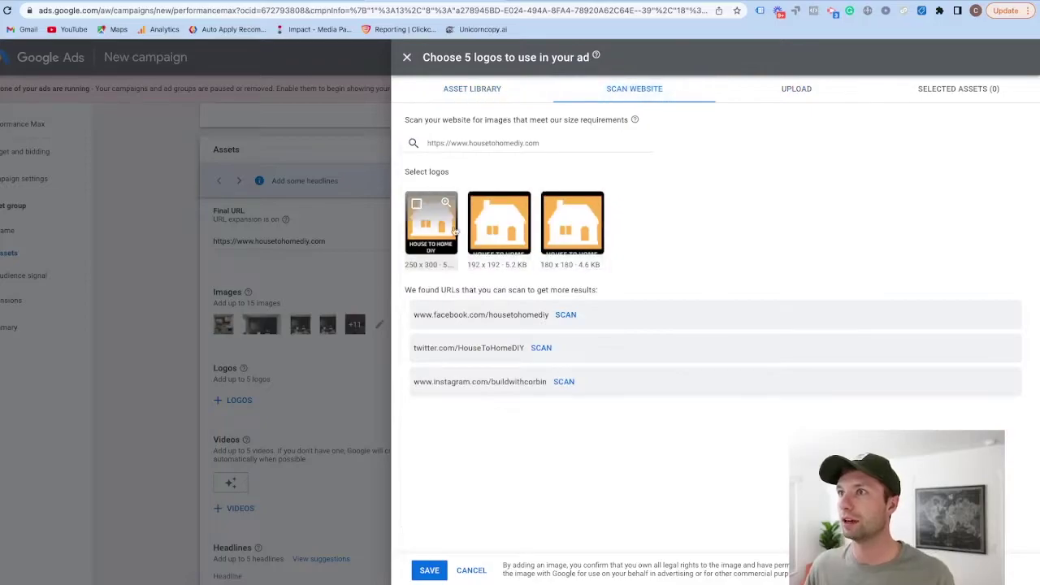
{"action": "left_click", "coordinate": [417, 204]}
{"action": "left_click_drag", "start_coordinate": [581, 258], "coordinate": [584, 243]}
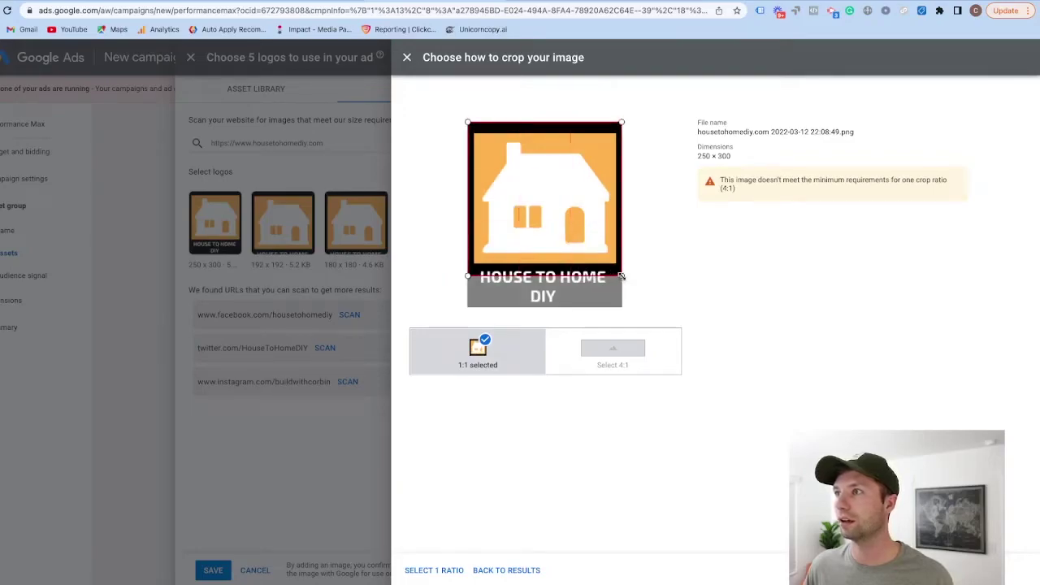
{"action": "left_click_drag", "start_coordinate": [615, 273], "coordinate": [611, 267]}
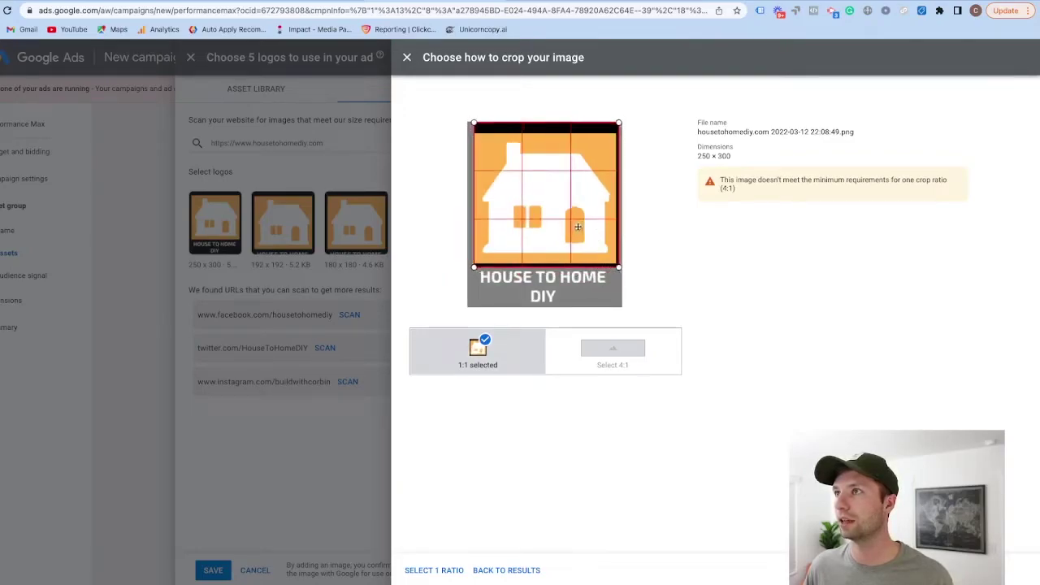
{"action": "left_click_drag", "start_coordinate": [584, 226], "coordinate": [573, 237]}
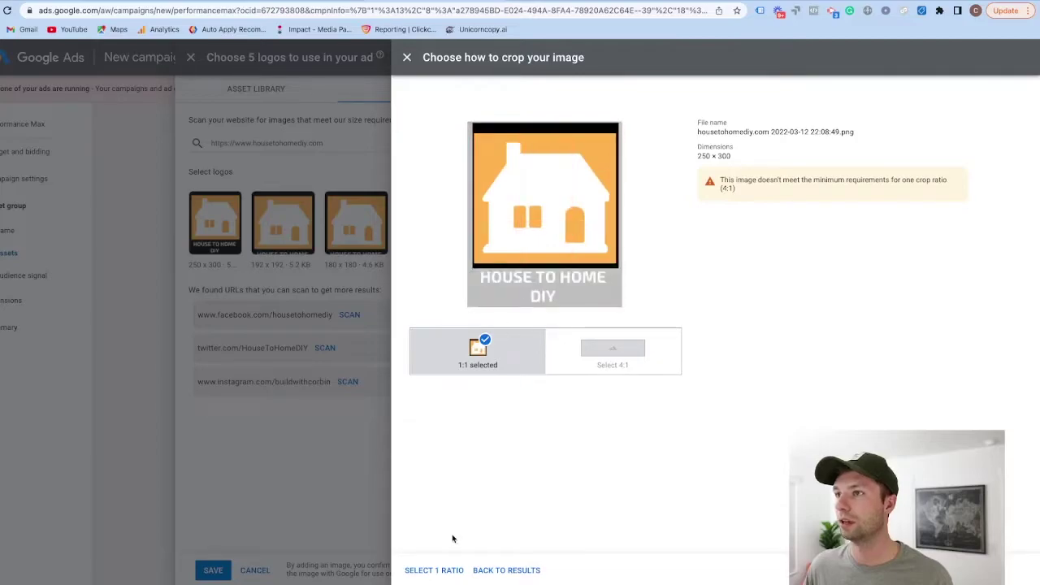
{"action": "left_click", "coordinate": [445, 570]}
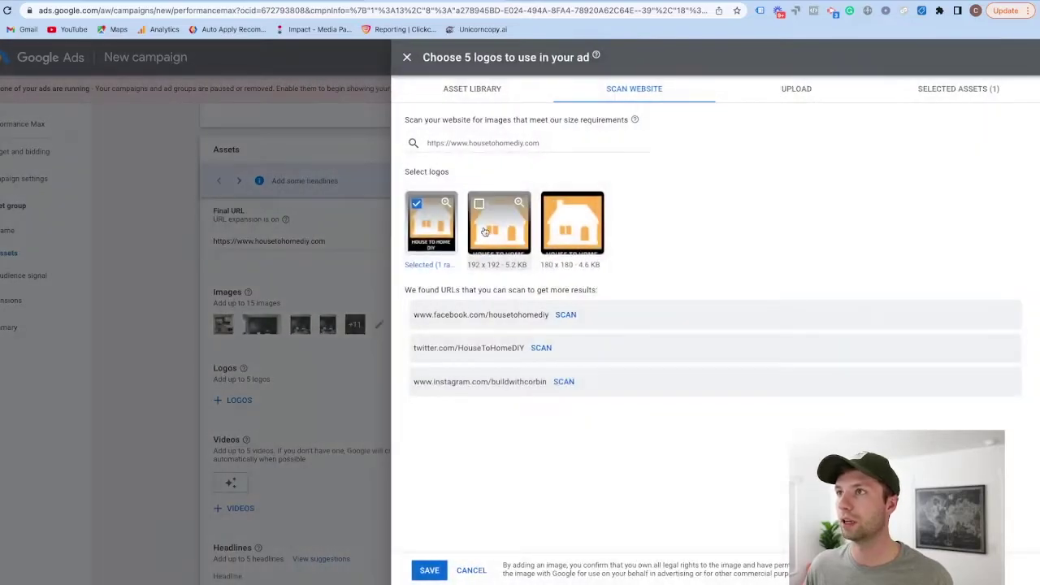
- Add the 192 × 192 logo with its 1:1 crop reduced to exclude the lettering, and save both logos
{"action": "left_click", "coordinate": [487, 231]}
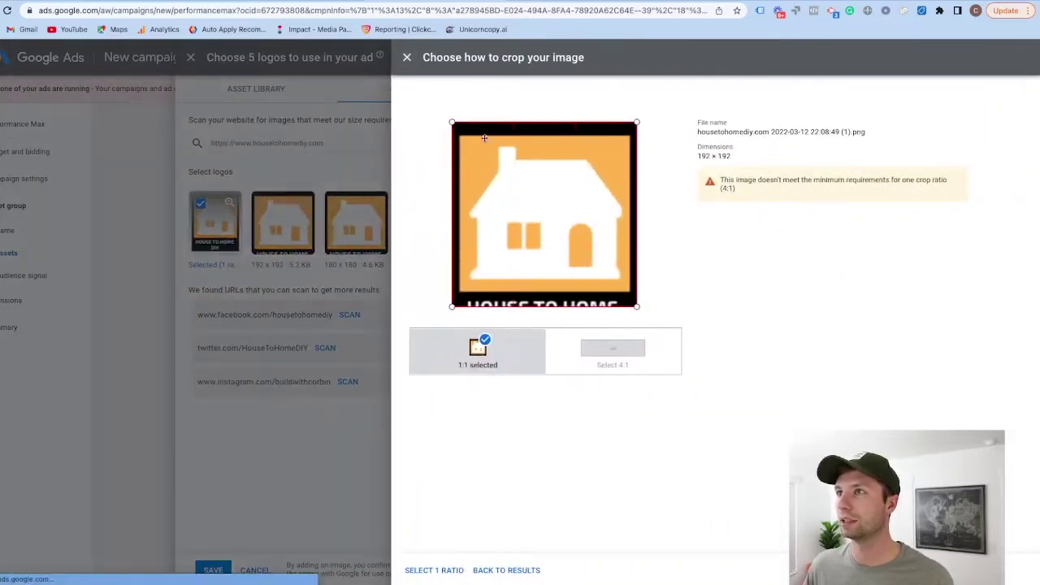
{"action": "left_click_drag", "start_coordinate": [452, 123], "coordinate": [513, 146]}
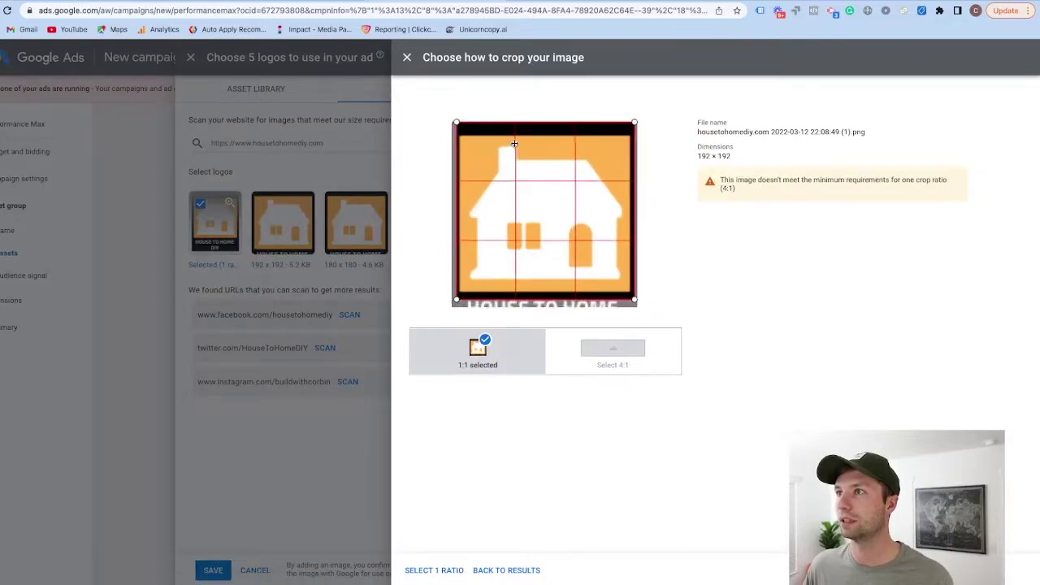
{"action": "left_click", "coordinate": [435, 570]}
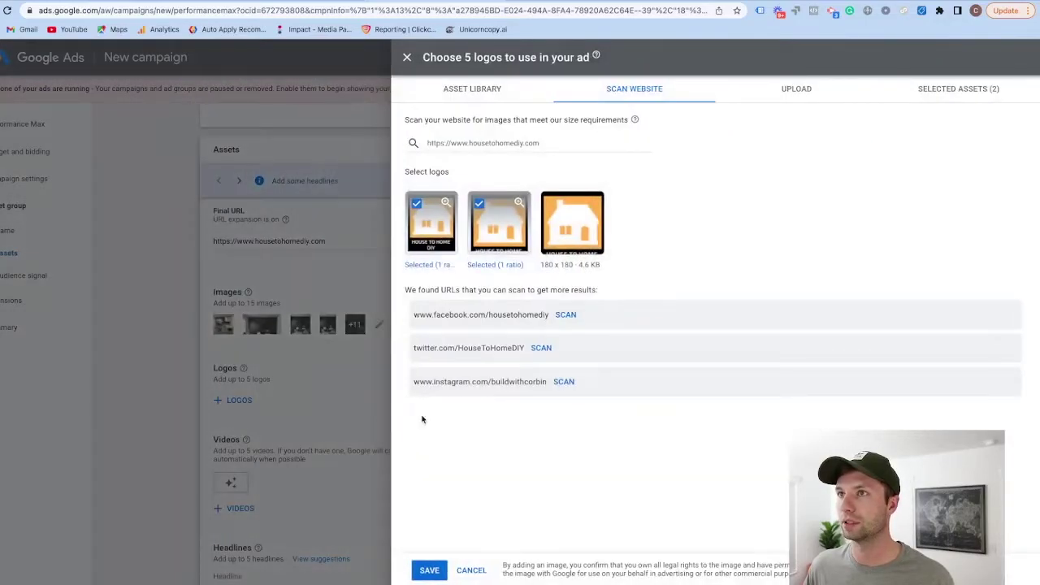
{"action": "left_click", "coordinate": [429, 570]}
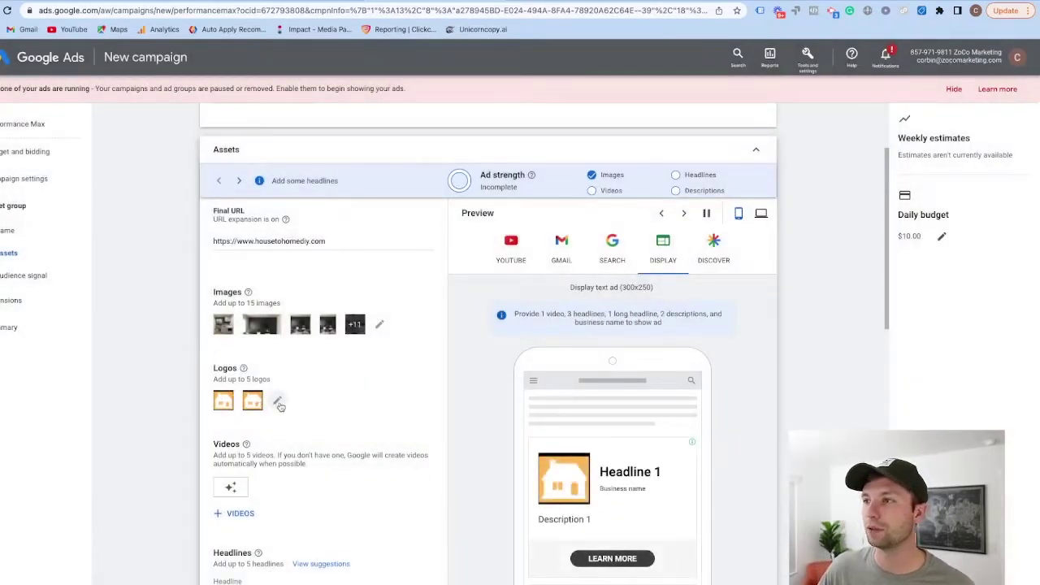
- Examine the Videos section's note on what Google does when no video is supplied
{"action": "scroll", "coordinate": [295, 401], "scroll_direction": "down", "scroll_amount": 1}
{"action": "scroll", "coordinate": [295, 401], "scroll_direction": "down", "scroll_amount": 3}
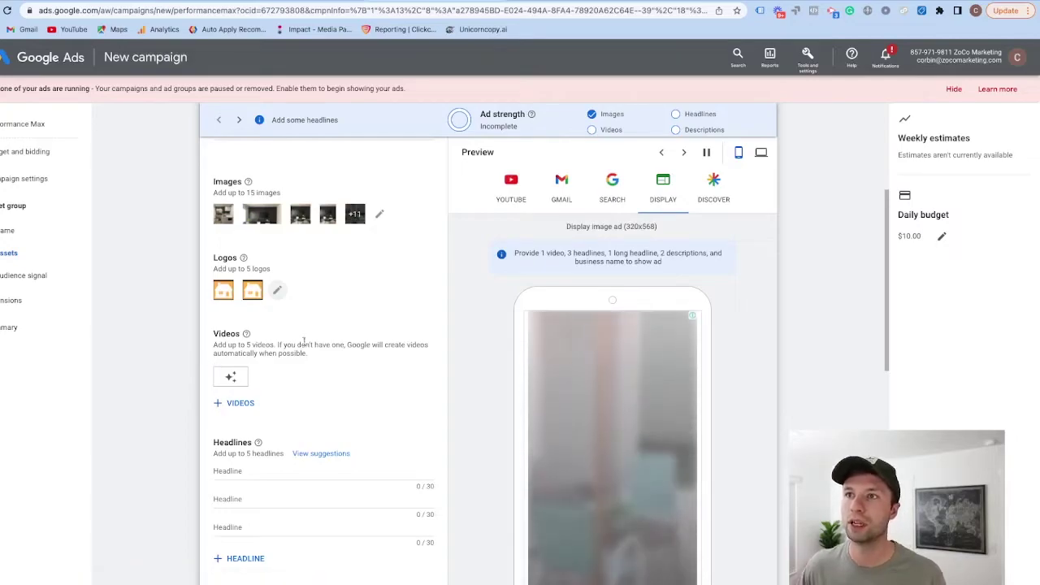
{"action": "left_click_drag", "start_coordinate": [286, 344], "coordinate": [382, 354]}
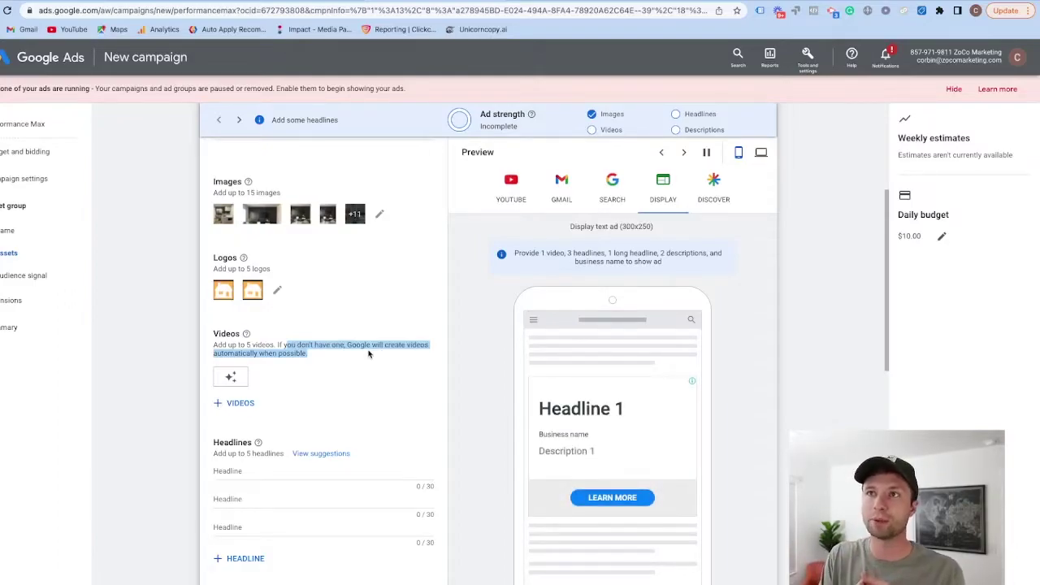
- Search YouTube for "house to home diy" and select the DIY Electric Fireplace Wall video for the ad
{"action": "left_click", "coordinate": [237, 402]}
{"action": "left_click", "coordinate": [527, 136]}
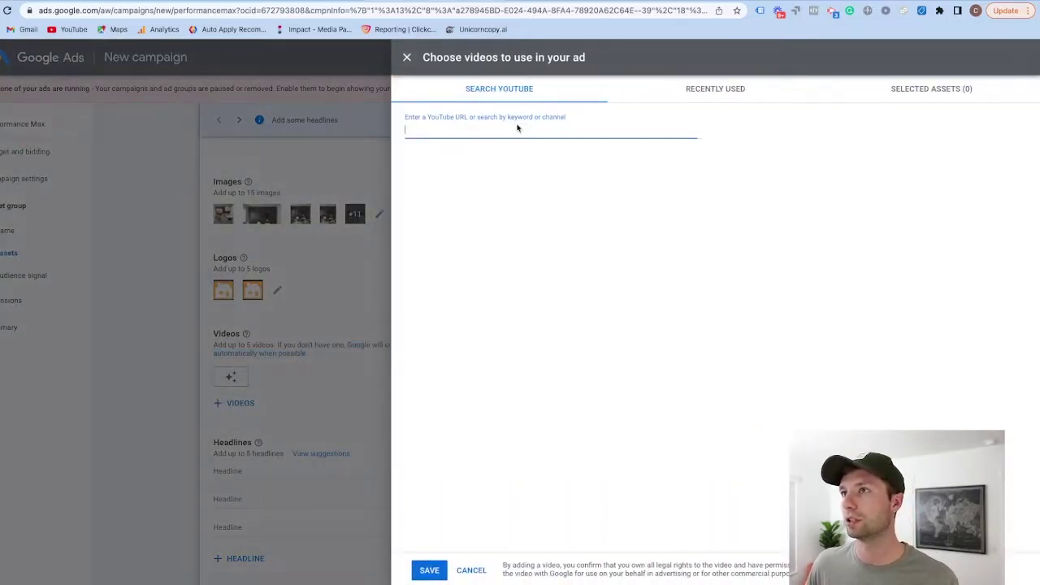
{"action": "type", "text": "hosu"}
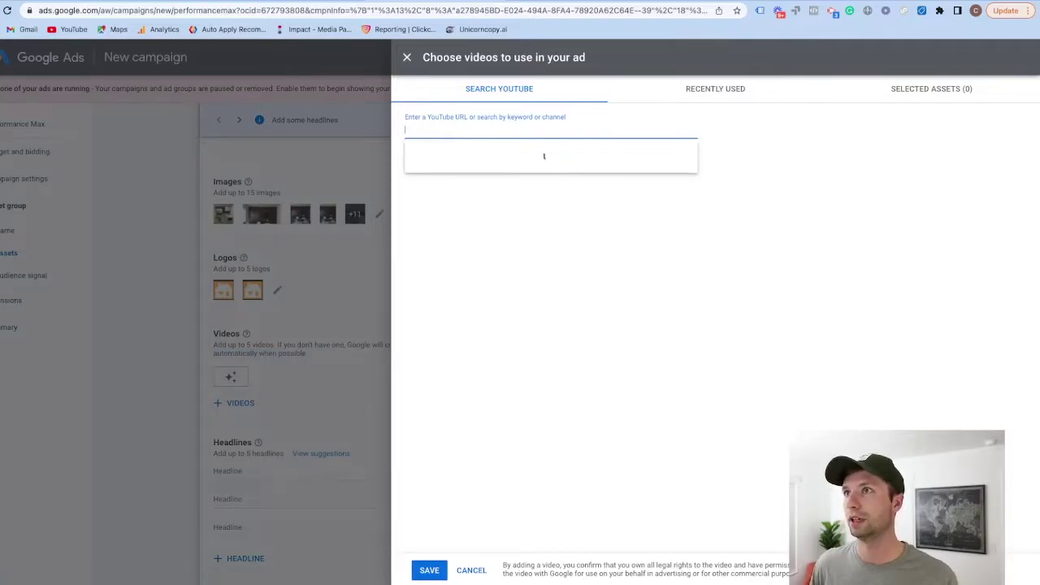
{"action": "type", "text": "house to h"}
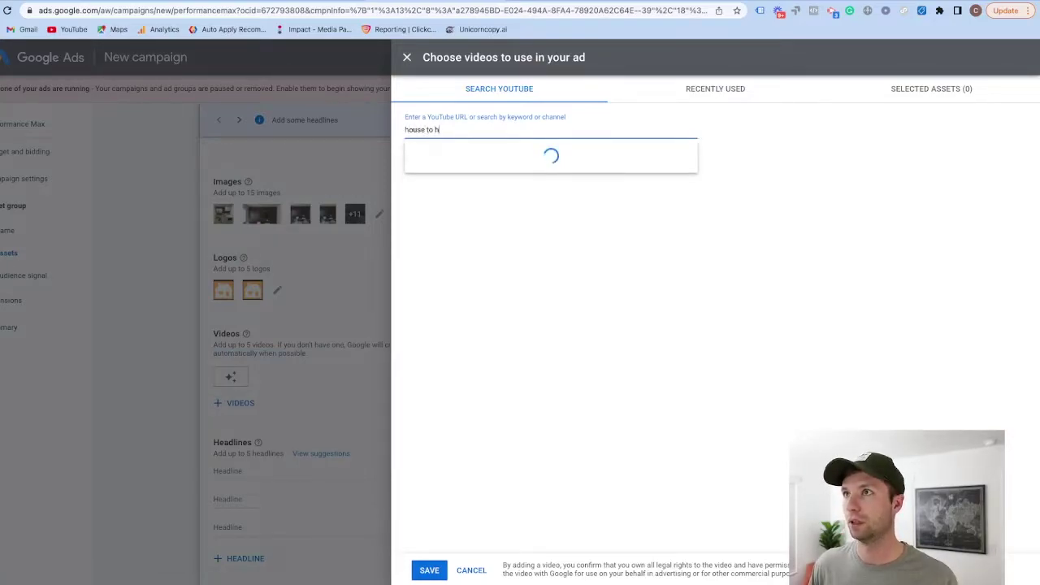
{"action": "type", "text": "ome diy"}
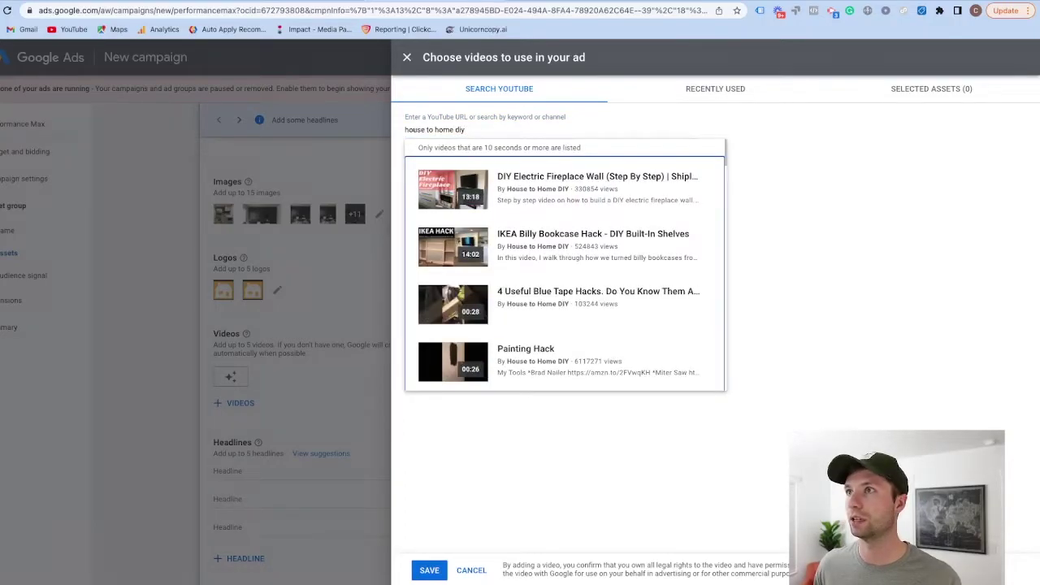
{"action": "left_click", "coordinate": [469, 195]}
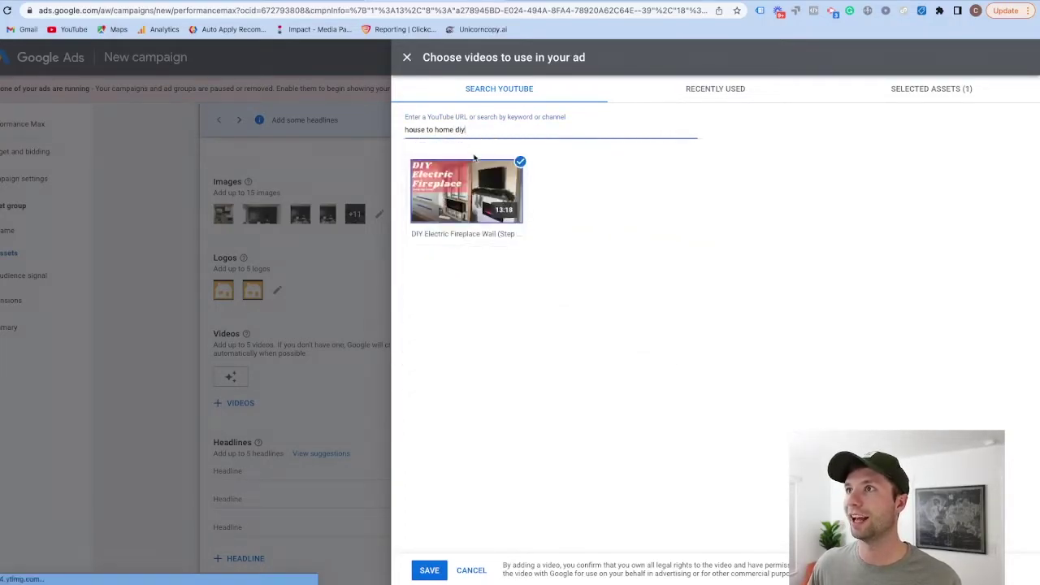
{"action": "left_click_drag", "start_coordinate": [494, 129], "coordinate": [401, 132]}
{"action": "key", "text": "BackSpace"}
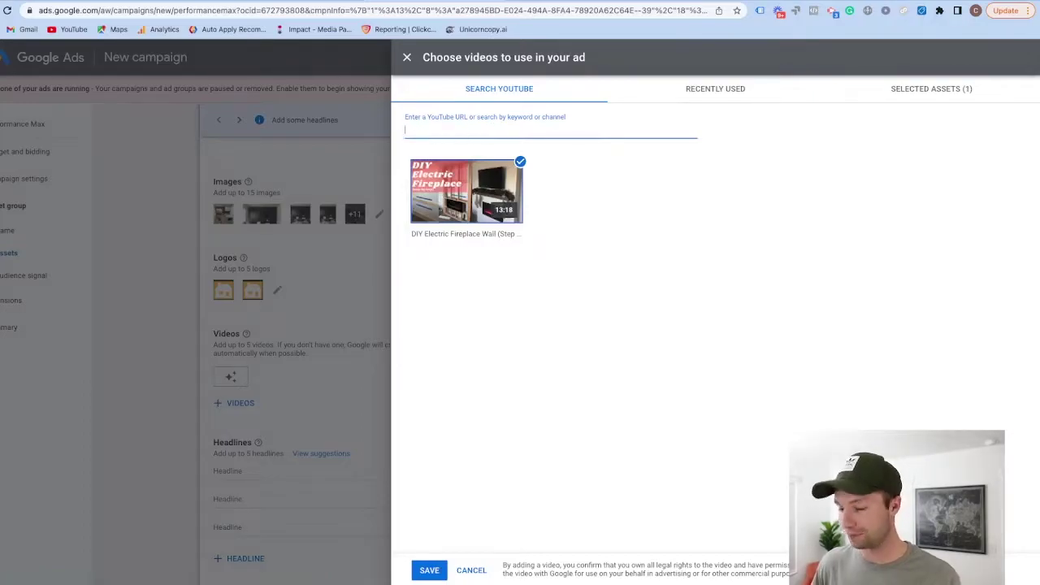
{"action": "type", "text": "a"}
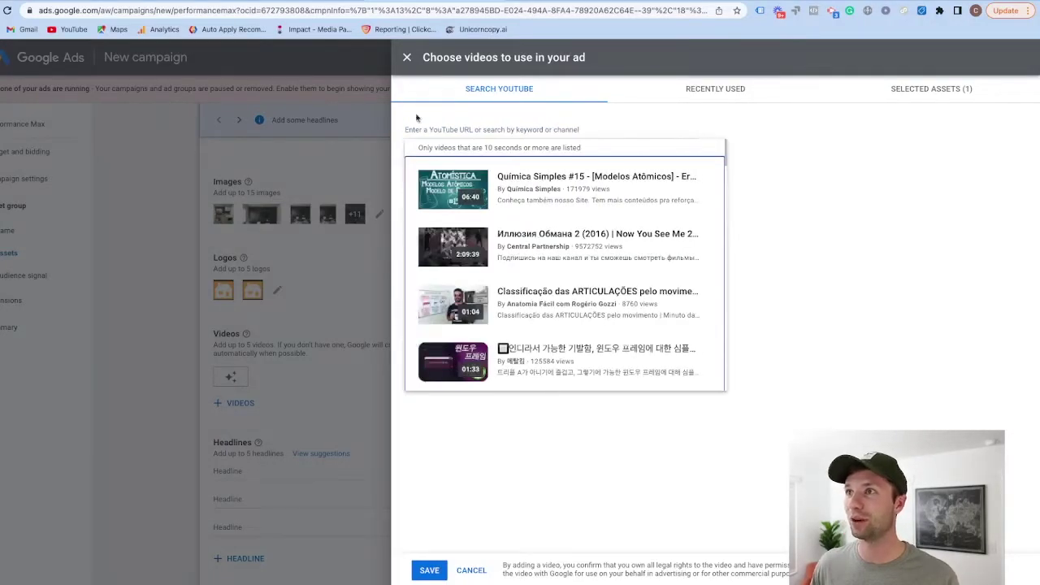
{"action": "left_click", "coordinate": [750, 171]}
{"action": "left_click", "coordinate": [515, 131]}
{"action": "type", "text": "d"}
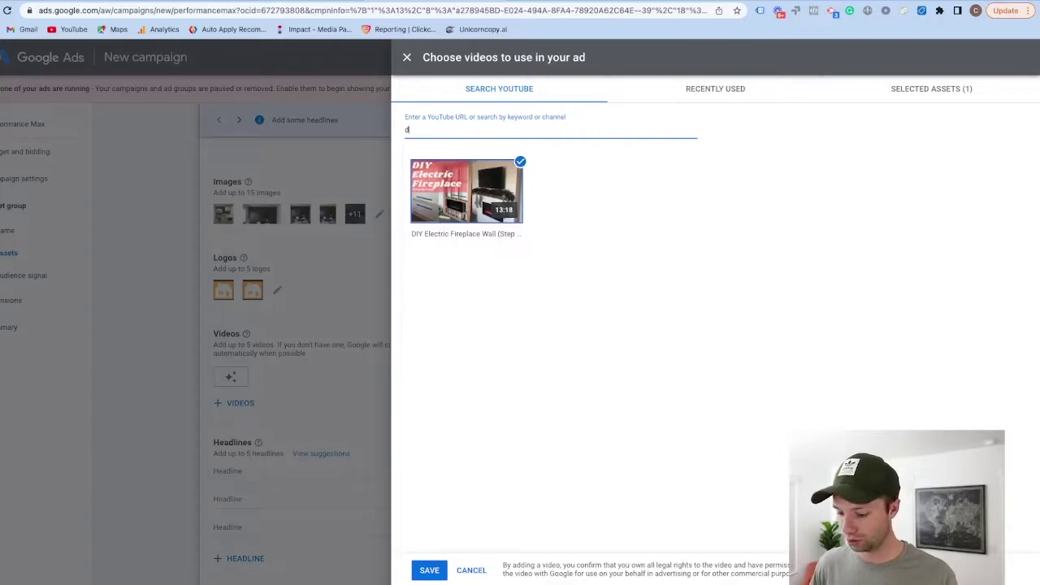
{"action": "type", "text": "i"}
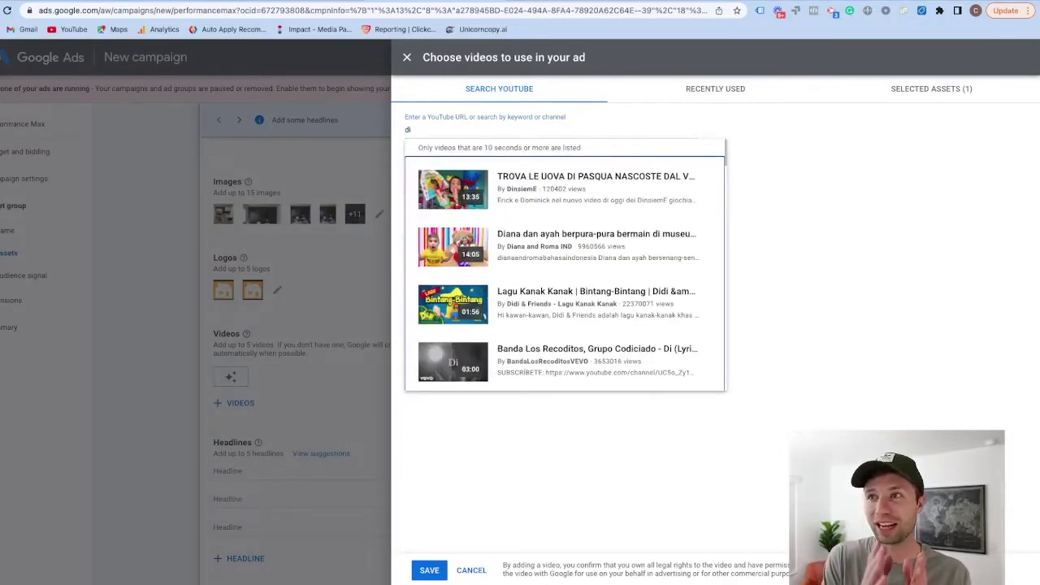
{"action": "scroll", "coordinate": [712, 145], "scroll_direction": "down", "scroll_amount": 3}
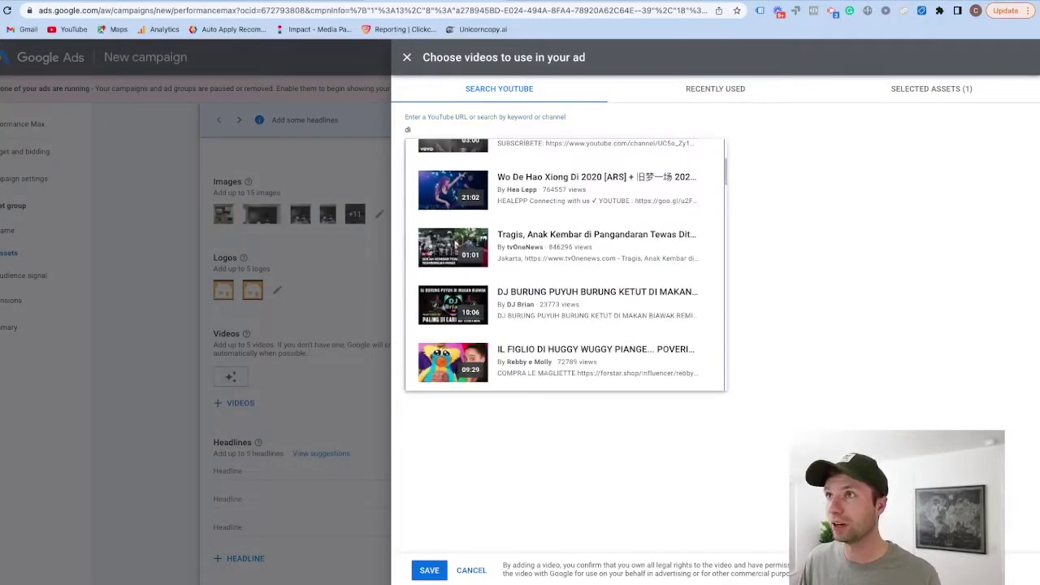
{"action": "left_click", "coordinate": [408, 128]}
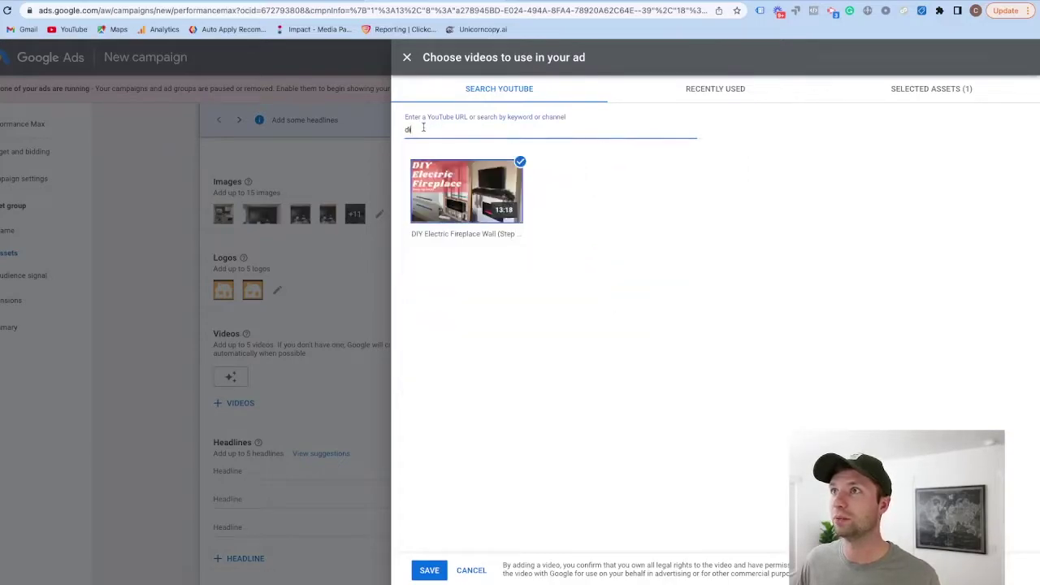
{"action": "left_click", "coordinate": [384, 128]}
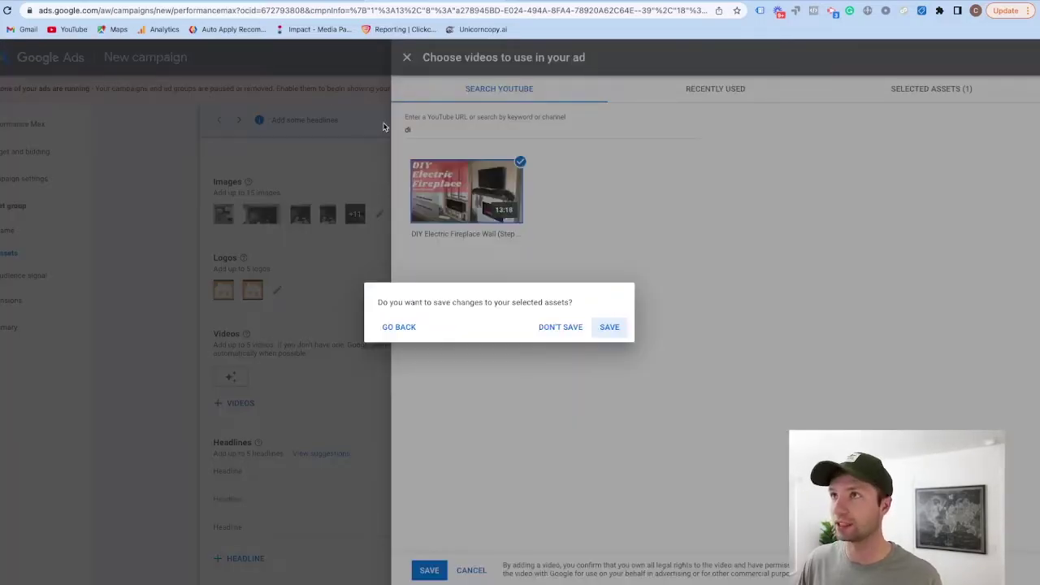
{"action": "left_click", "coordinate": [399, 326]}
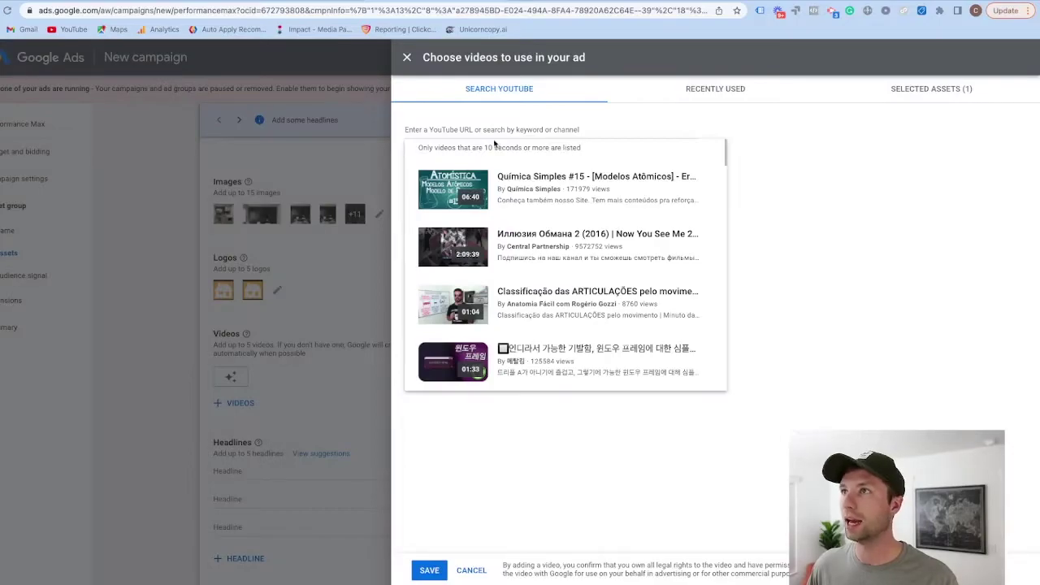
{"action": "left_click", "coordinate": [468, 128]}
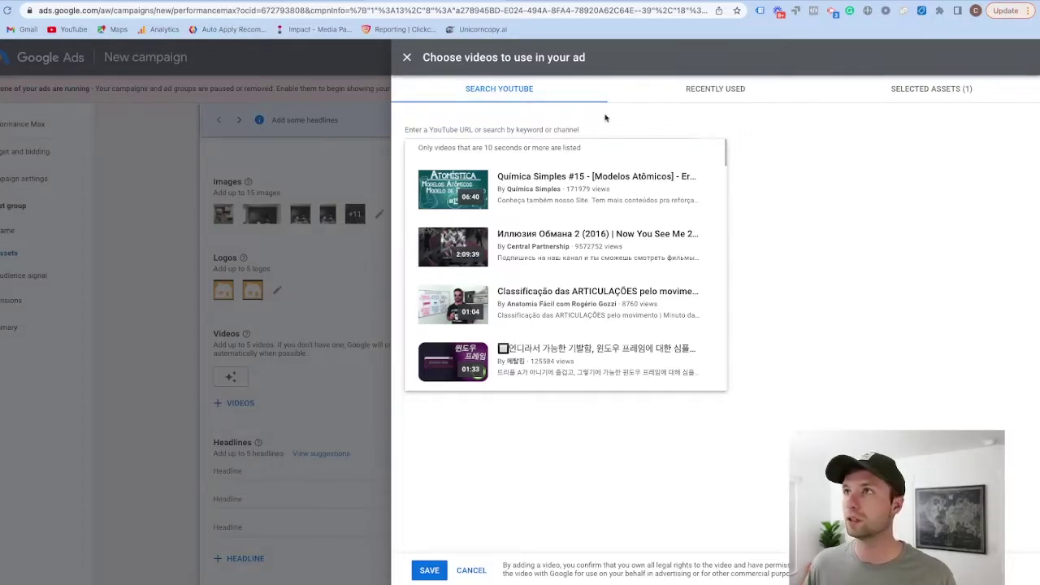
{"action": "type", "text": "https://youtu.be/HL9TOEMUznM"}
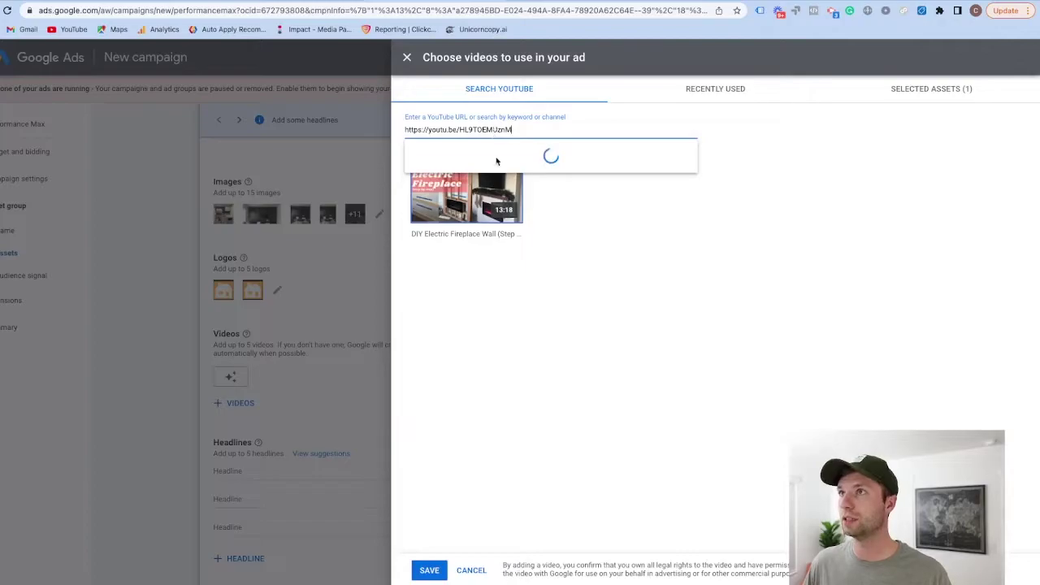
{"action": "left_click", "coordinate": [455, 186]}
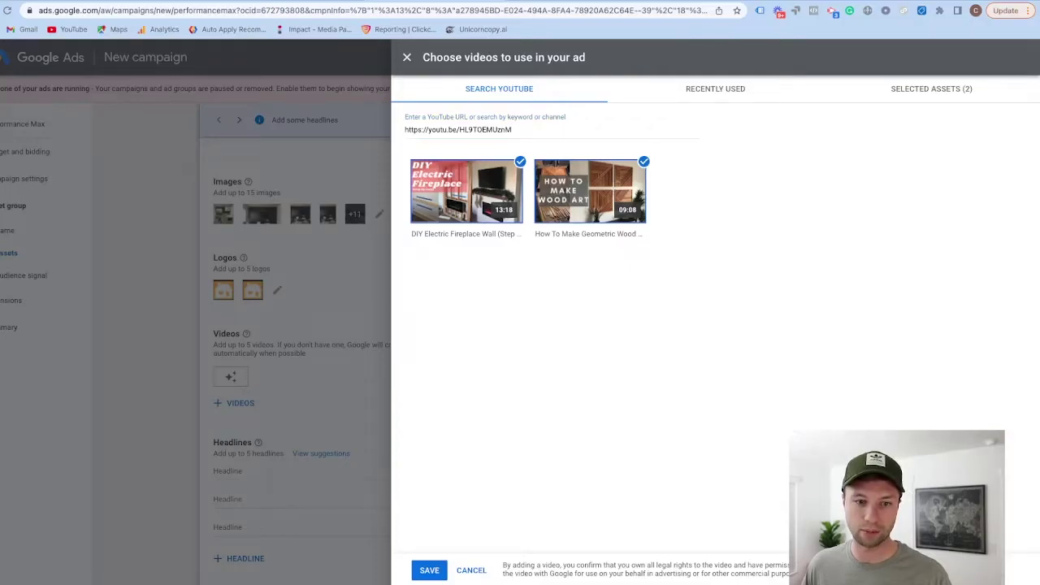
{"action": "left_click", "coordinate": [499, 128]}
{"action": "left_click_drag", "start_coordinate": [514, 130], "coordinate": [380, 135]}
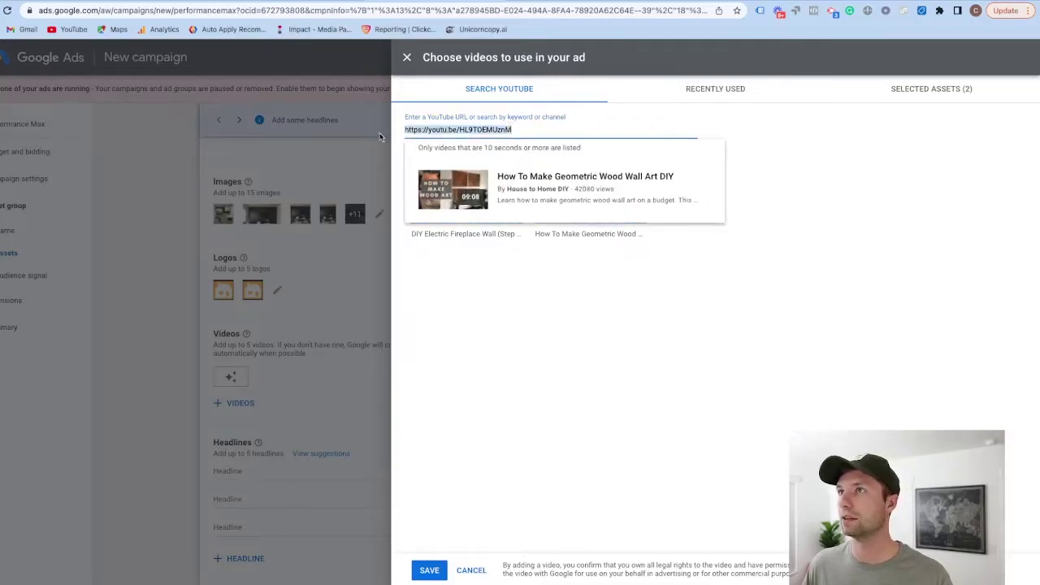
{"action": "type", "text": "https://youtu.be/3bo6zPrPohU"}
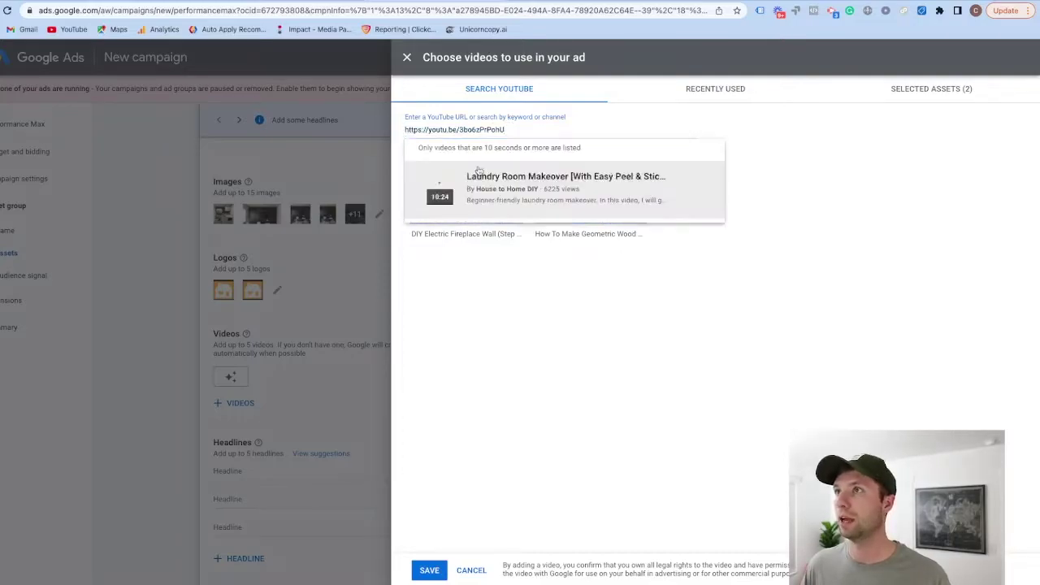
{"action": "left_click", "coordinate": [480, 174]}
{"action": "key", "text": "ctrl+v"}
{"action": "left_click", "coordinate": [488, 175]}
{"action": "type", "text": "https://youtu.be/GDltQrX5uco"}
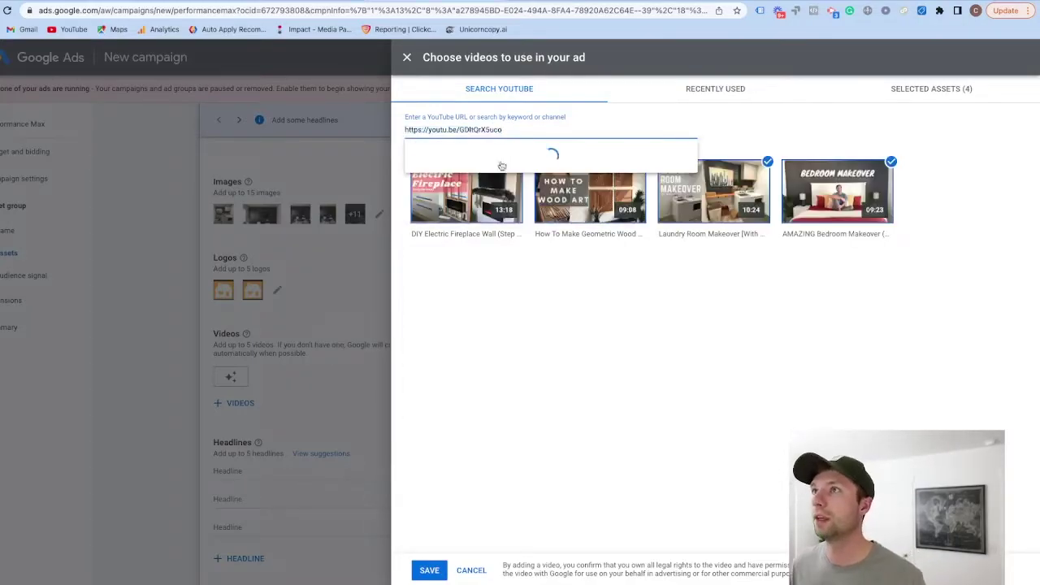
{"action": "left_click", "coordinate": [473, 173]}
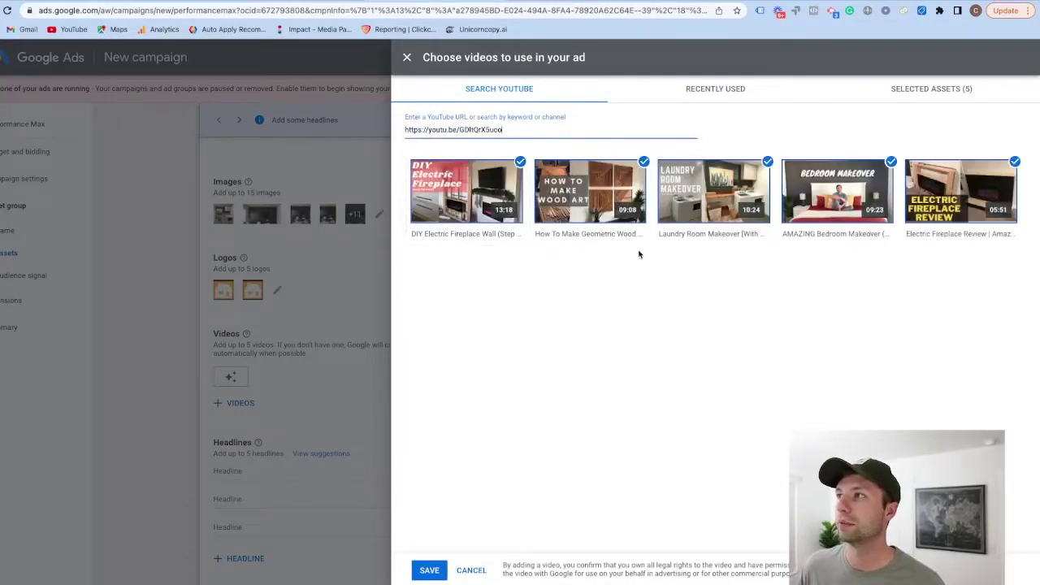
{"action": "left_click", "coordinate": [922, 90]}
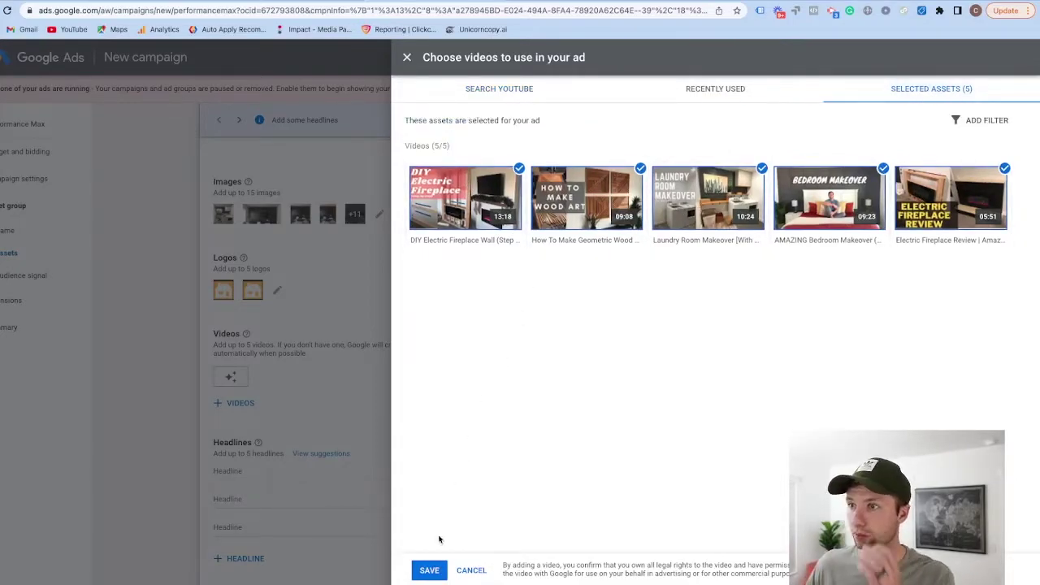
{"action": "left_click", "coordinate": [429, 569]}
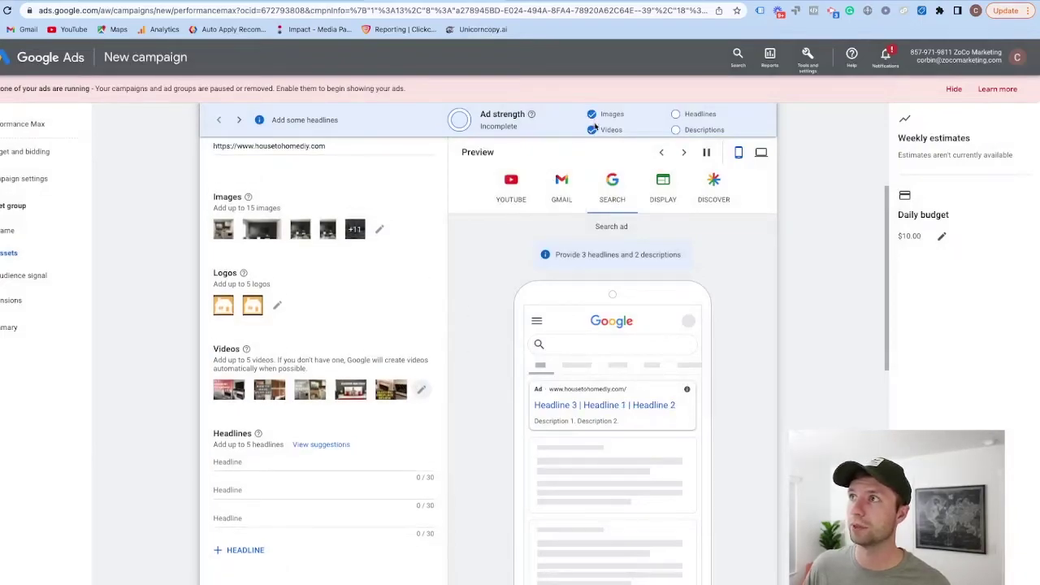
- Fill in the first three headlines as House To Home DIY, Electric Fireplace Reviews and Tips For Beginner DIYers
{"action": "scroll", "coordinate": [309, 349], "scroll_direction": "down", "scroll_amount": 7}
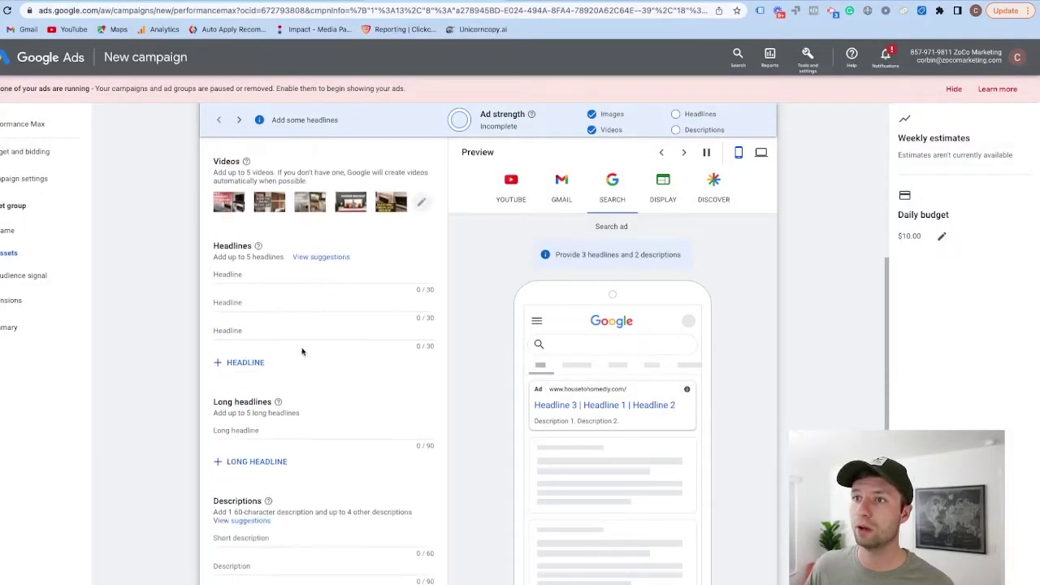
{"action": "scroll", "coordinate": [318, 352], "scroll_direction": "up", "scroll_amount": 5}
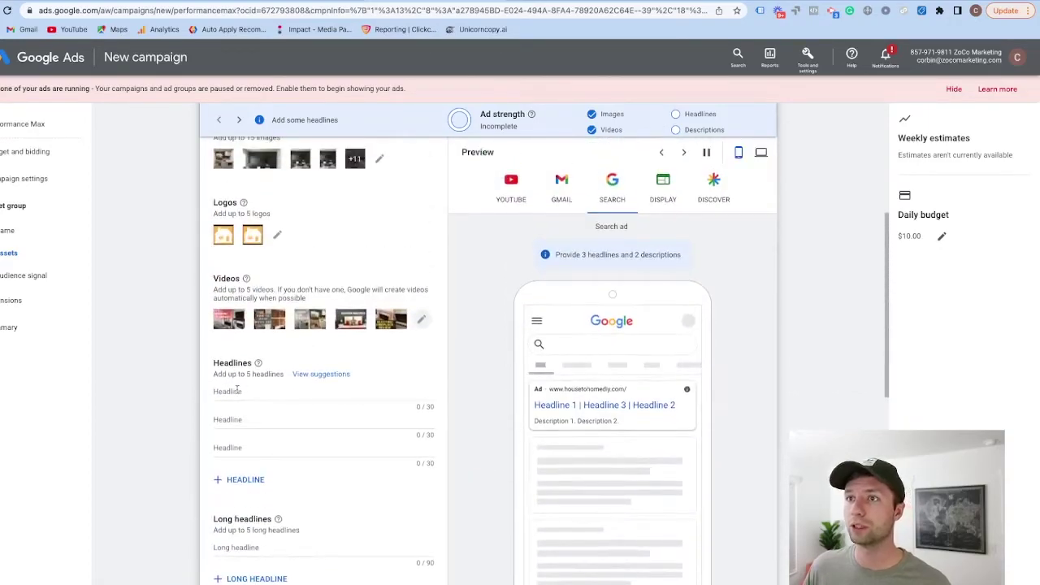
{"action": "left_click", "coordinate": [243, 390]}
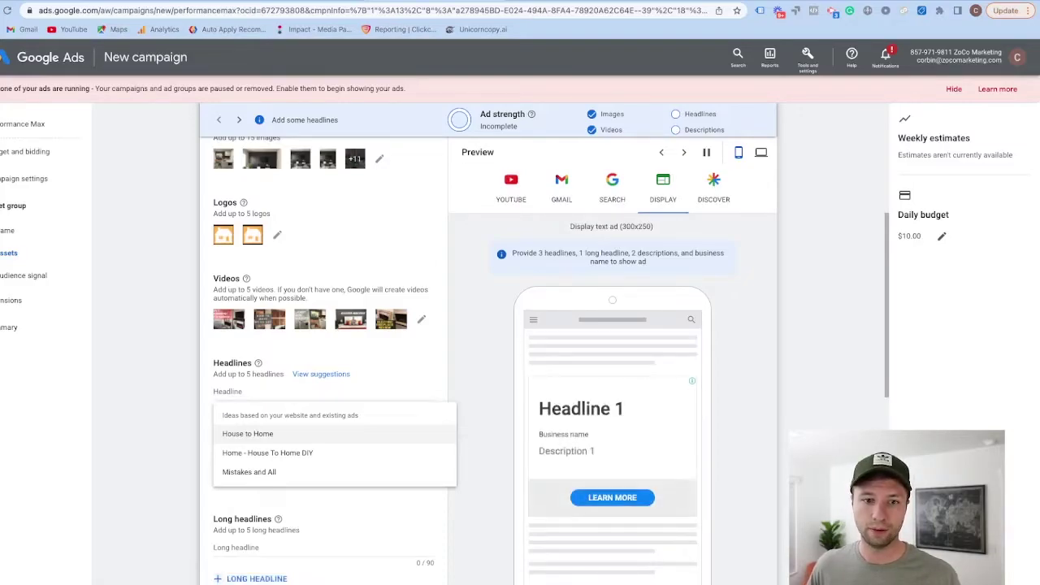
{"action": "left_click", "coordinate": [243, 392]}
{"action": "scroll", "coordinate": [276, 385], "scroll_direction": "down", "scroll_amount": 4}
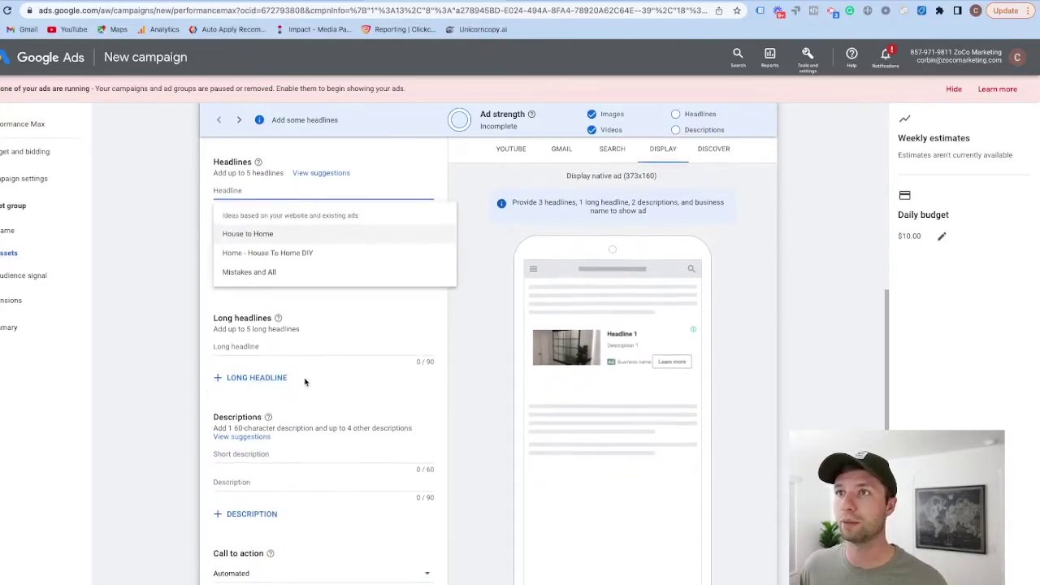
{"action": "type", "text": "House"}
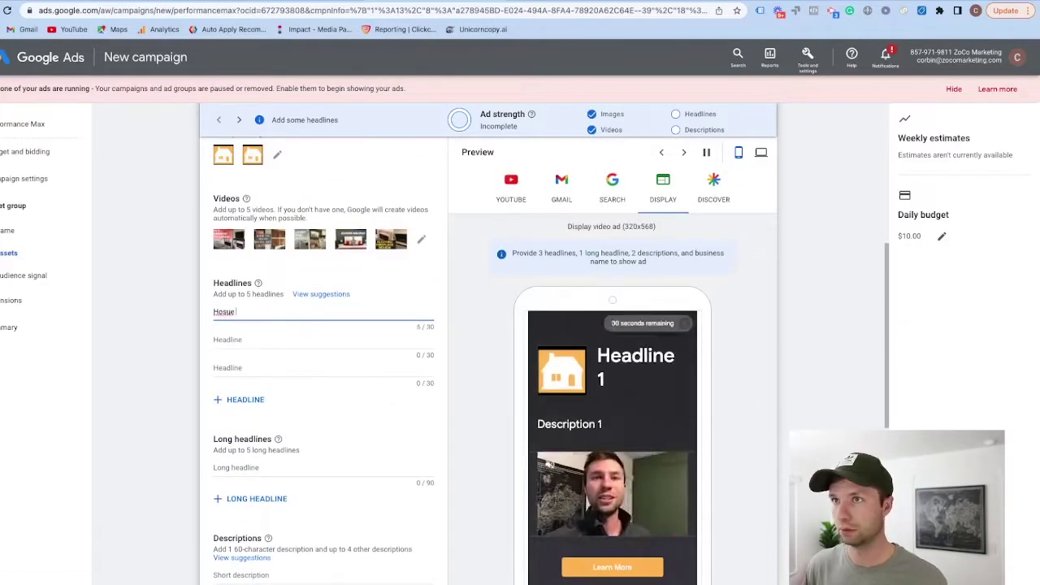
{"action": "type", "text": "lectric Fireplace Reviews"}
{"action": "key", "text": "Tab"}
{"action": "type", "text": "Tips For Beginner DIYers"}
{"action": "key", "text": "Tab"}
- Add Home Improvement Inspiration and Learn How To Build Cool Stuff as the fourth and fifth headlines
{"action": "type", "text": "DIY In"}
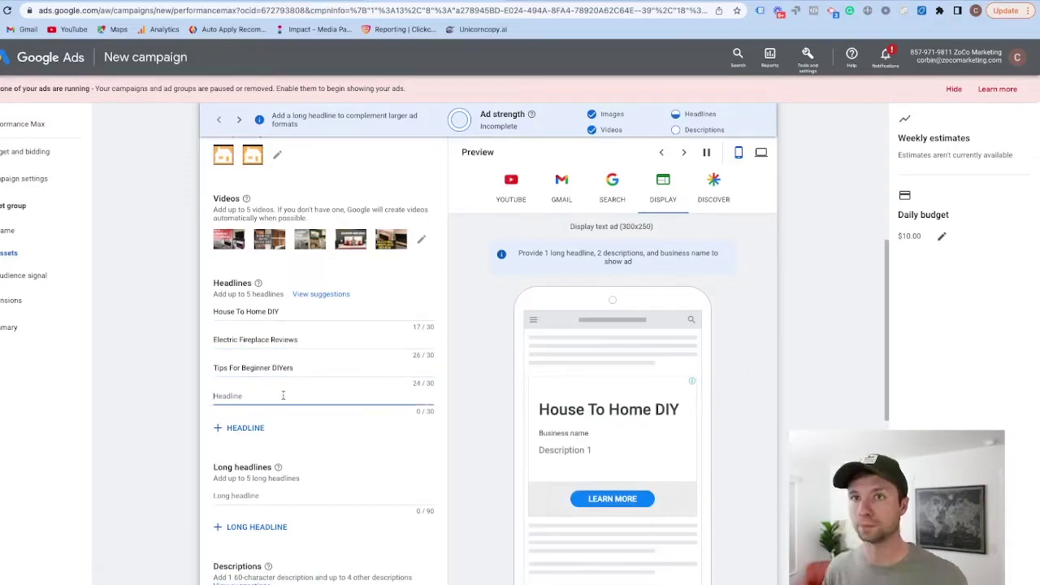
{"action": "key", "text": "BackSpace"}
{"action": "key", "text": "BackSpace"}
{"action": "key", "text": "BackSpace"}
{"action": "key", "text": "BackSpace"}
{"action": "key", "text": "BackSpace"}
{"action": "key", "text": "BackSpace"}
{"action": "type", "text": "Home Improvement Inspiration"}
{"action": "key", "text": "Tab"}
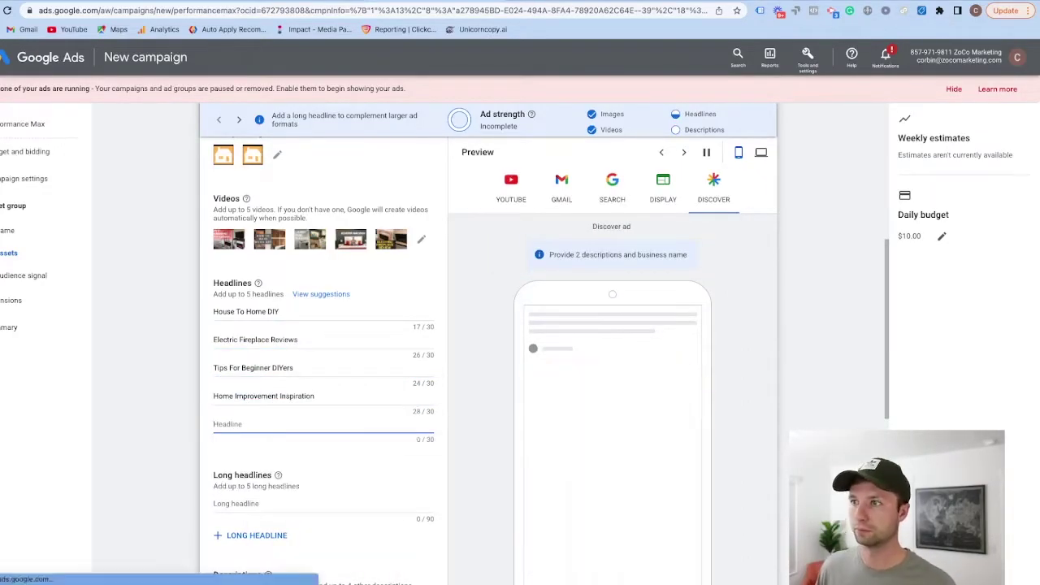
{"action": "type", "text": "Learn How To Build Cool Stuff"}
- Review the wording of the five headlines, from the brand name down to the last one about building
{"action": "left_click", "coordinate": [279, 311]}
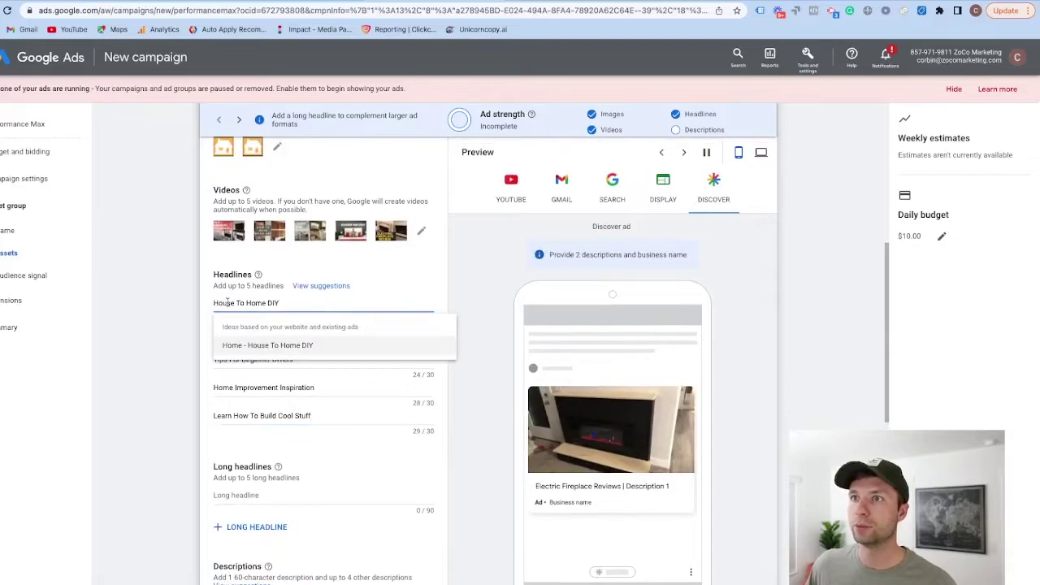
{"action": "left_click", "coordinate": [198, 339]}
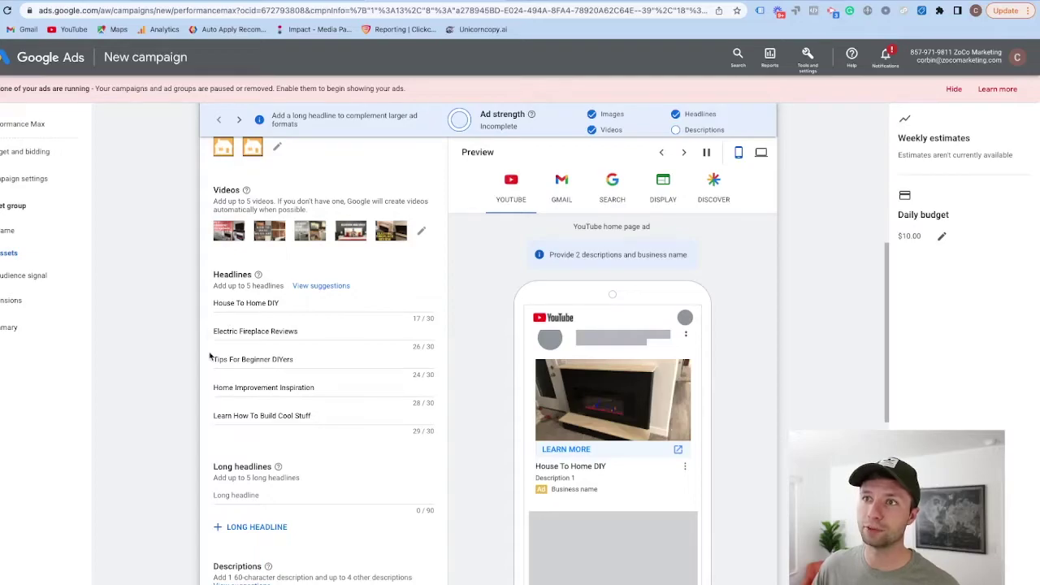
{"action": "left_click_drag", "start_coordinate": [209, 355], "coordinate": [325, 371]}
{"action": "scroll", "coordinate": [327, 394], "scroll_direction": "down", "scroll_amount": 1}
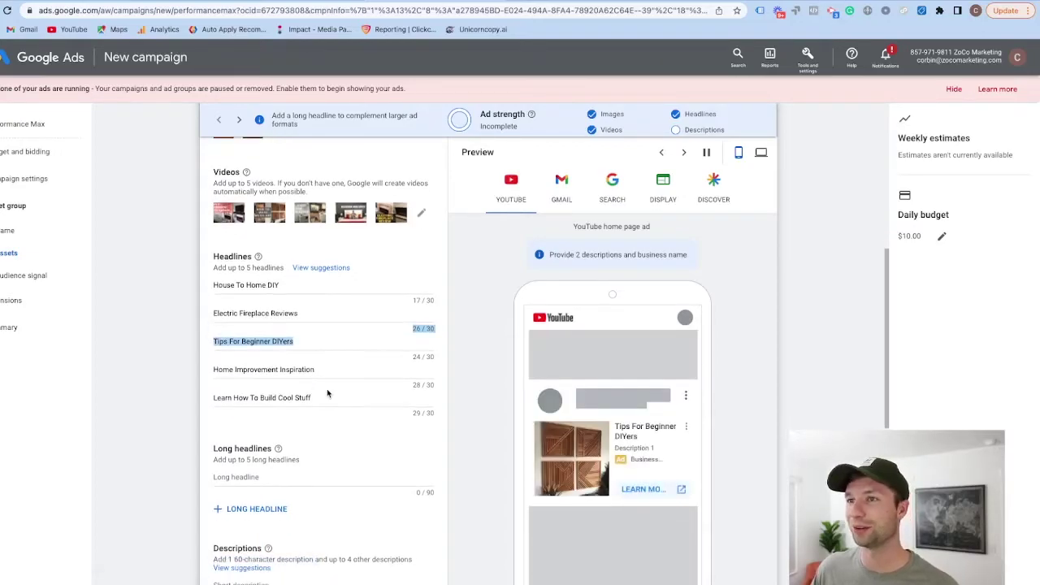
{"action": "scroll", "coordinate": [317, 393], "scroll_direction": "down", "scroll_amount": 2}
{"action": "left_click_drag", "start_coordinate": [321, 325], "coordinate": [205, 329]}
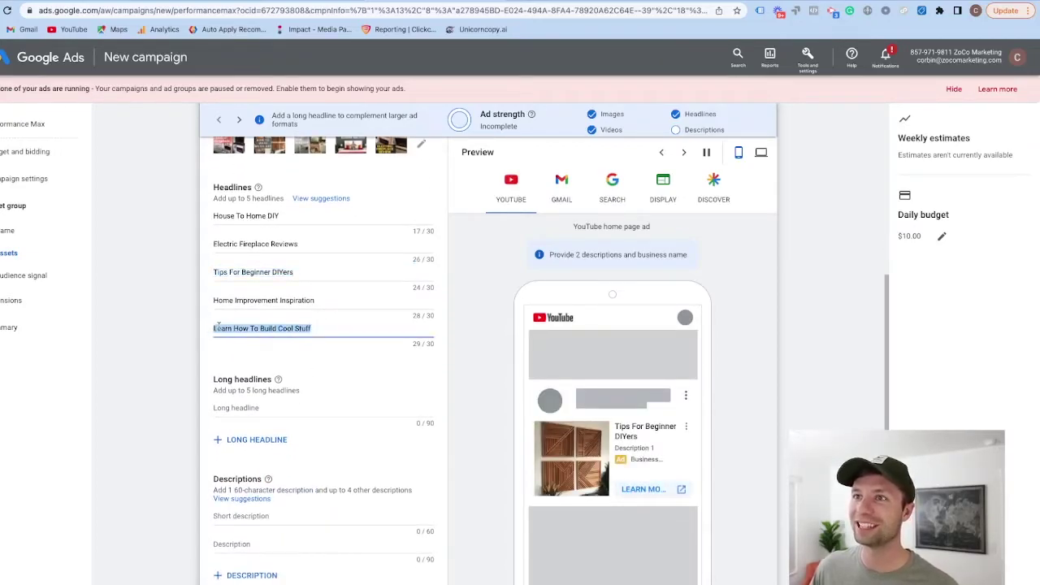
- Add four more long headline fields and enter Laundry Room Makeover Tips & Tricks as the first long headline
{"action": "scroll", "coordinate": [274, 419], "scroll_direction": "down", "scroll_amount": 2}
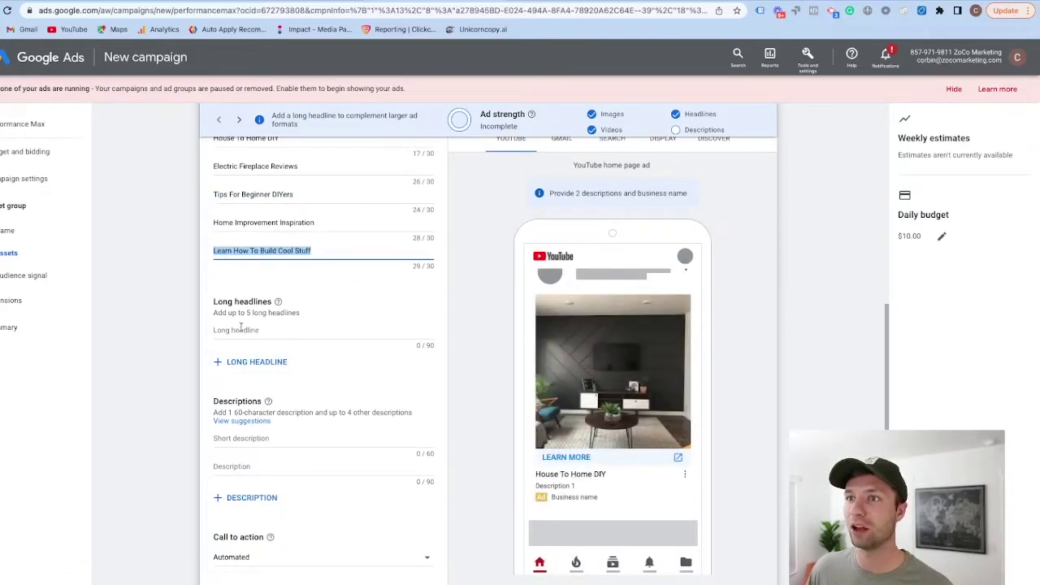
{"action": "left_click", "coordinate": [241, 328]}
{"action": "left_click", "coordinate": [234, 362]}
{"action": "left_click", "coordinate": [237, 390]}
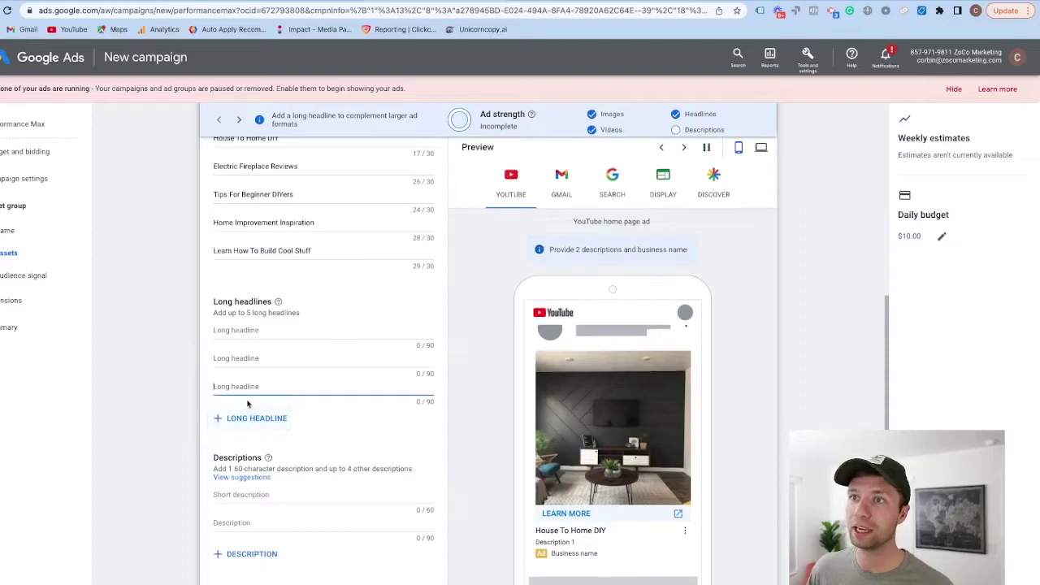
{"action": "left_click", "coordinate": [254, 418]}
{"action": "left_click", "coordinate": [255, 446]}
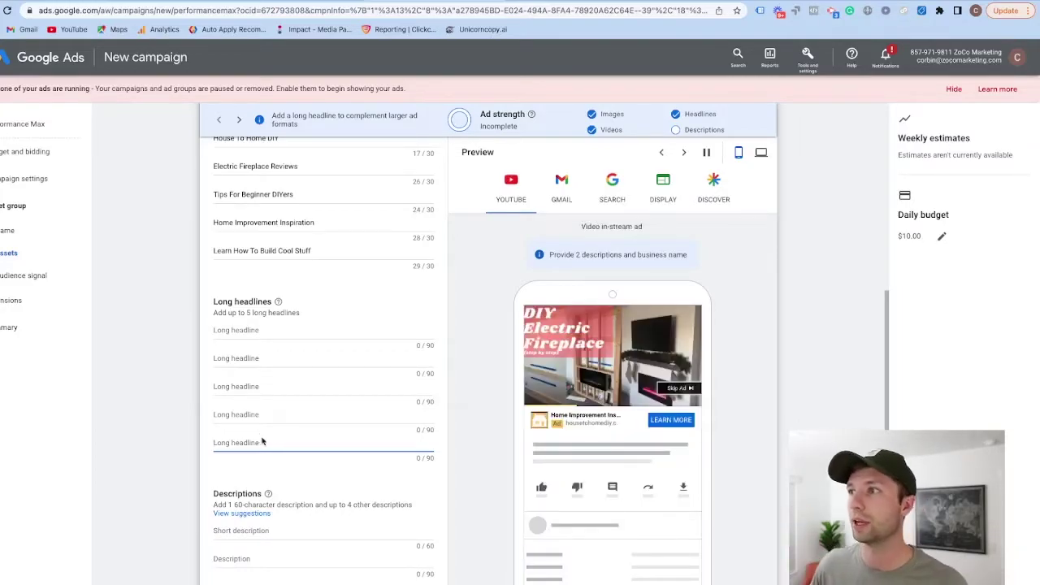
{"action": "left_click", "coordinate": [272, 326]}
{"action": "type", "text": "Laundry Room Makeover Tips & Tricks"}
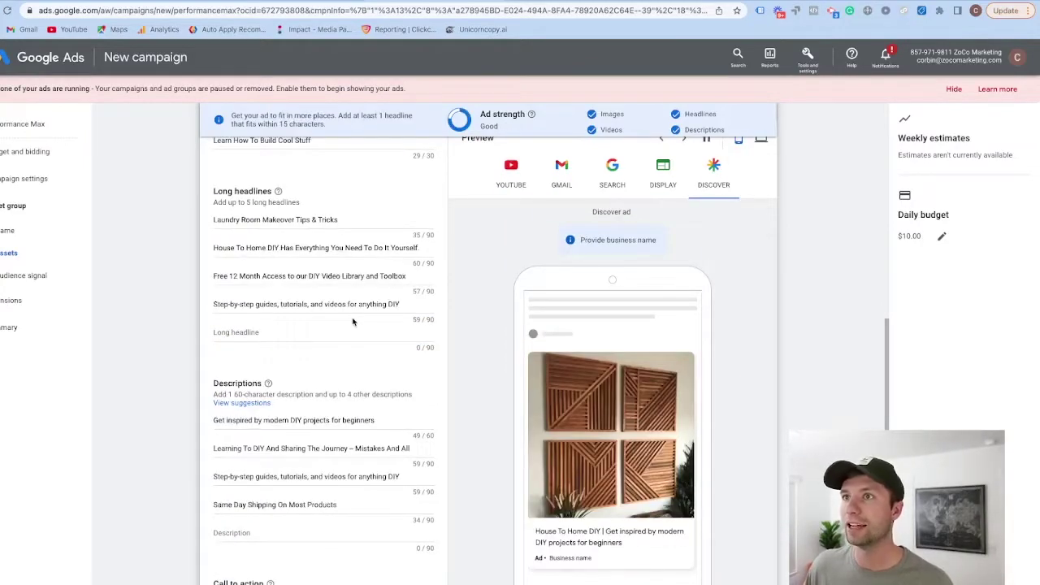
- Shorten the first headline to House To Home so that it fits within 15 characters
{"action": "scroll", "coordinate": [325, 292], "scroll_direction": "up", "scroll_amount": 1}
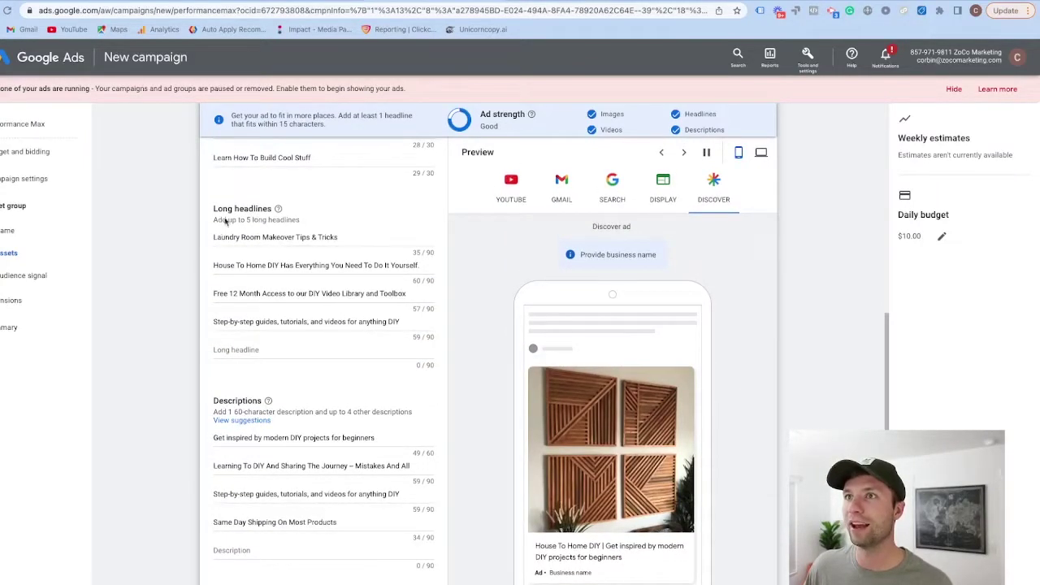
{"action": "scroll", "coordinate": [257, 309], "scroll_direction": "down", "scroll_amount": 3}
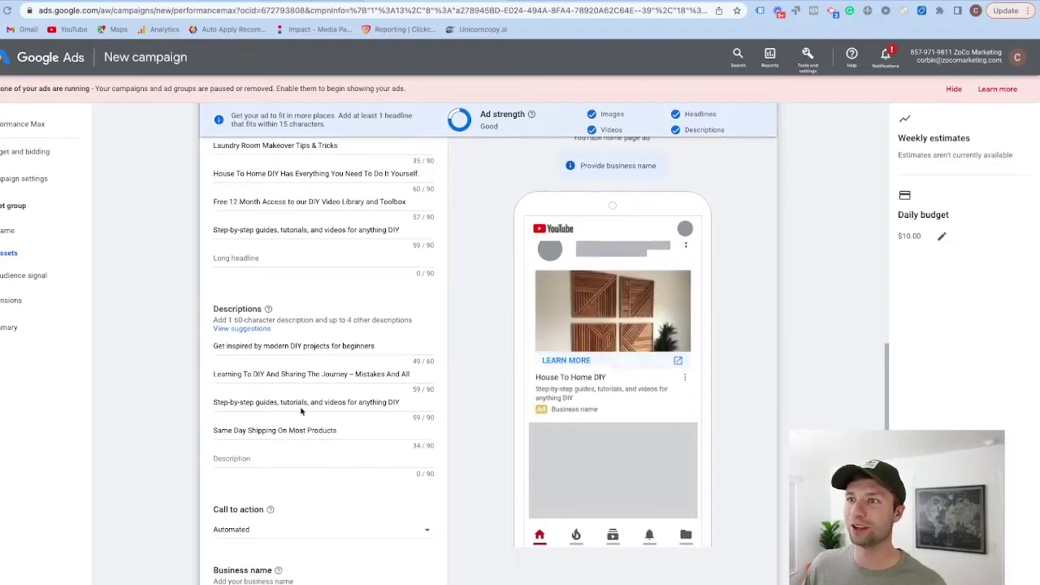
{"action": "scroll", "coordinate": [486, 157], "scroll_direction": "up", "scroll_amount": 1}
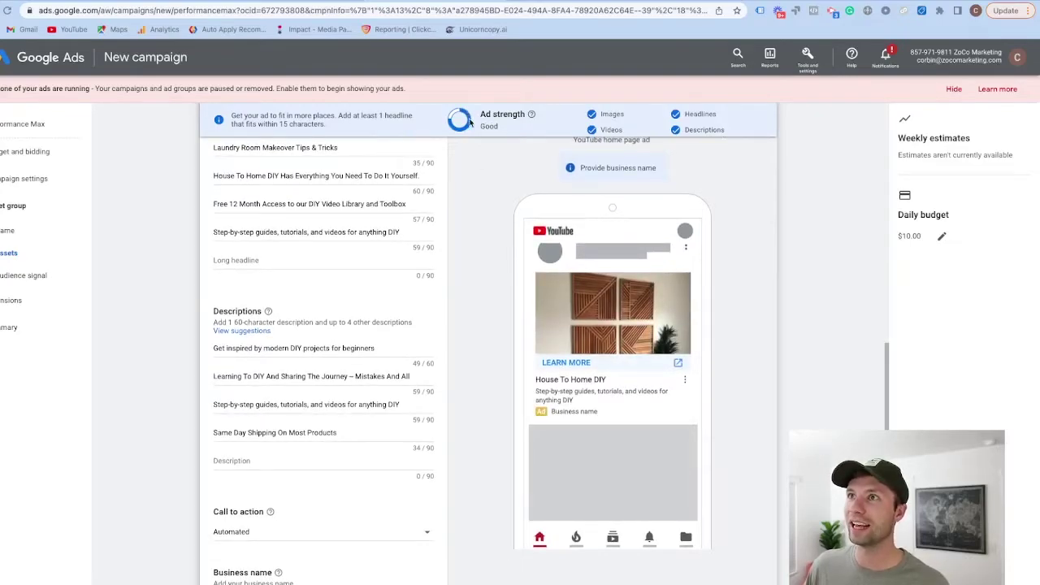
{"action": "scroll", "coordinate": [372, 221], "scroll_direction": "up", "scroll_amount": 4}
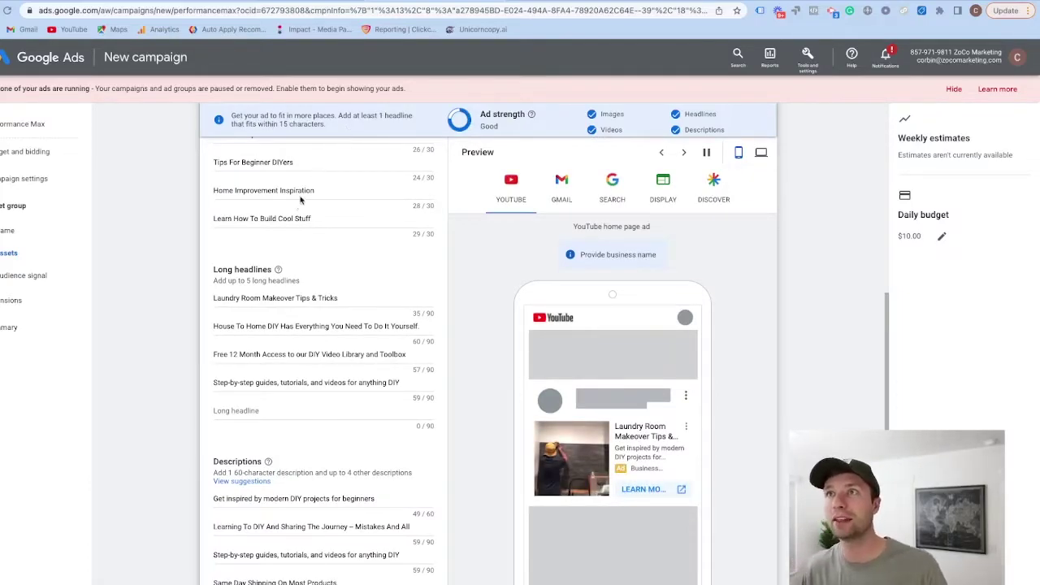
{"action": "scroll", "coordinate": [300, 200], "scroll_direction": "up", "scroll_amount": 5}
{"action": "double_click", "coordinate": [269, 336]}
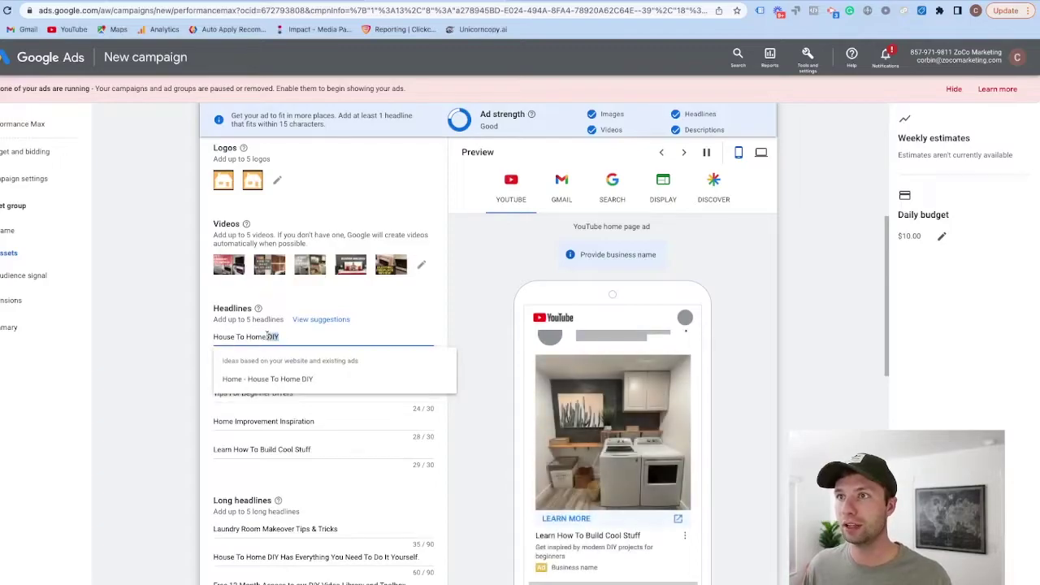
{"action": "key", "text": "BackSpace"}
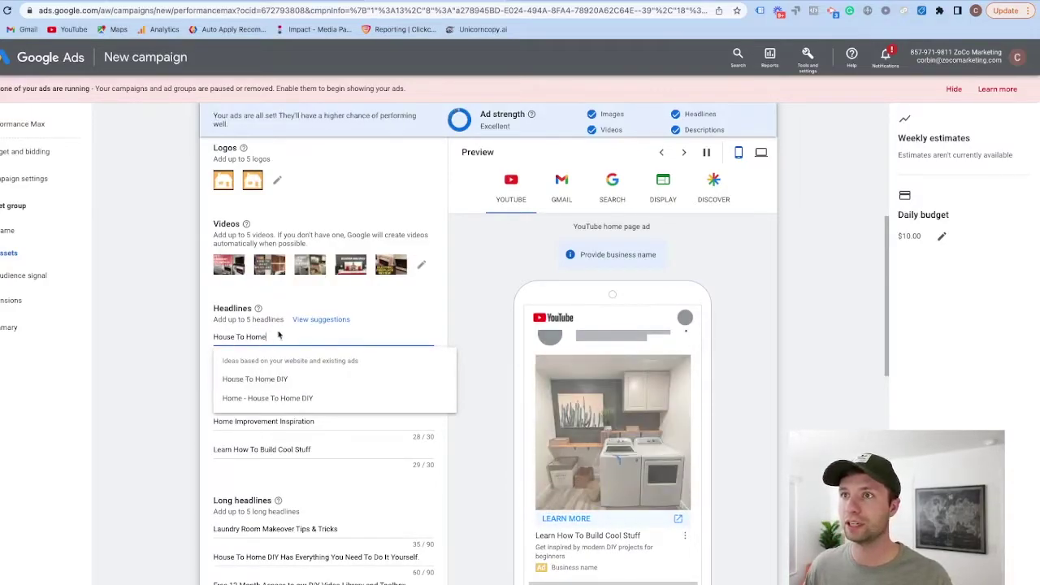
{"action": "left_click", "coordinate": [389, 327]}
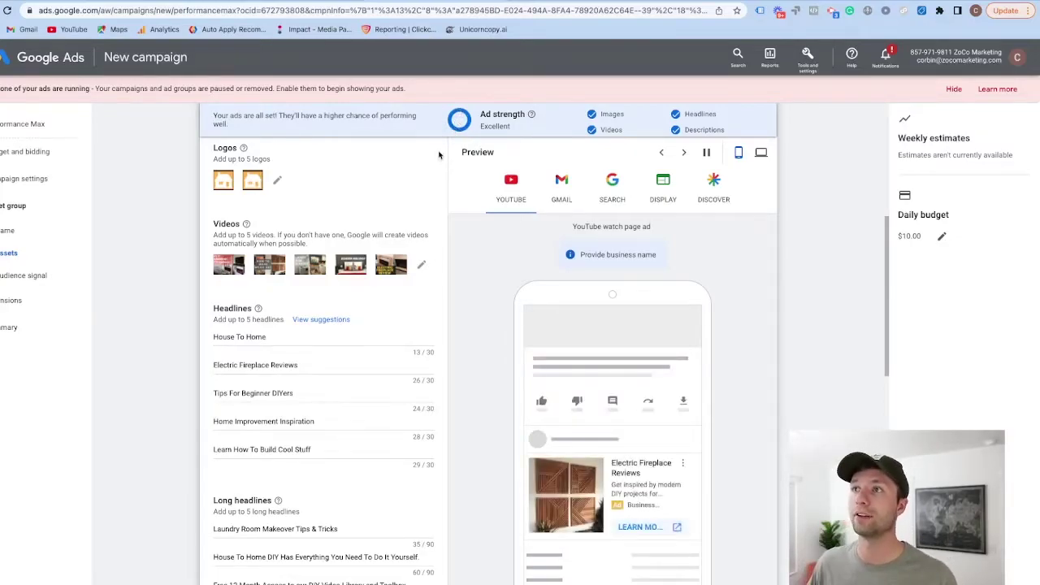
- Enter House To Home DIY as the business name of the asset group
{"action": "scroll", "coordinate": [299, 311], "scroll_direction": "down", "scroll_amount": 5}
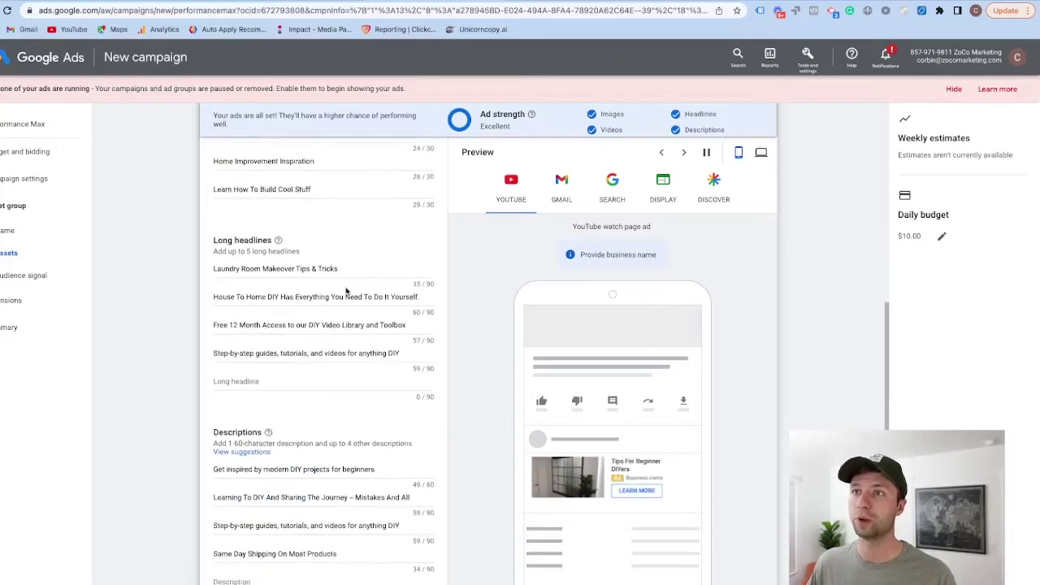
{"action": "scroll", "coordinate": [299, 312], "scroll_direction": "up", "scroll_amount": 1}
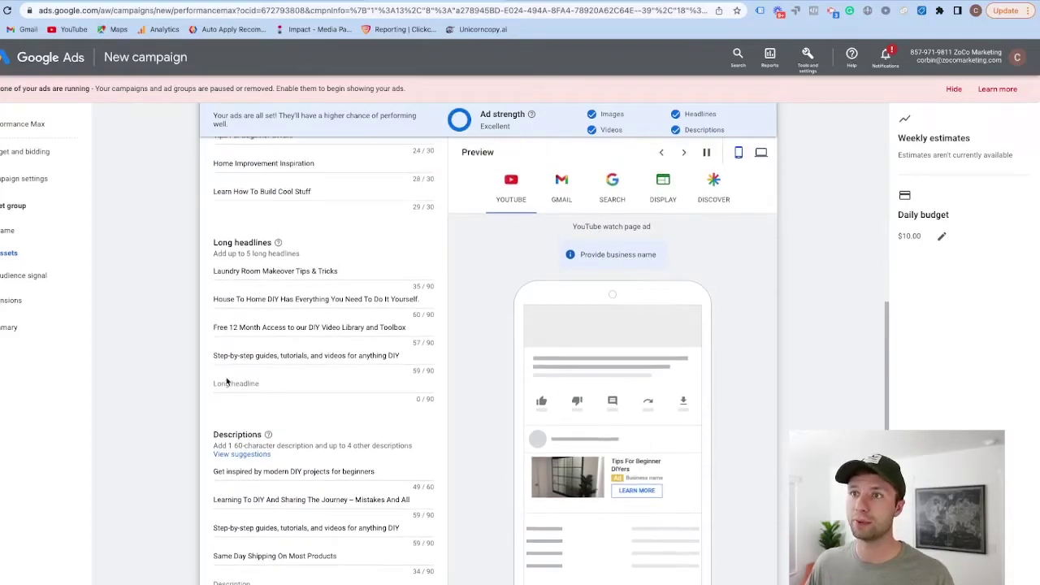
{"action": "scroll", "coordinate": [279, 384], "scroll_direction": "down", "scroll_amount": 4}
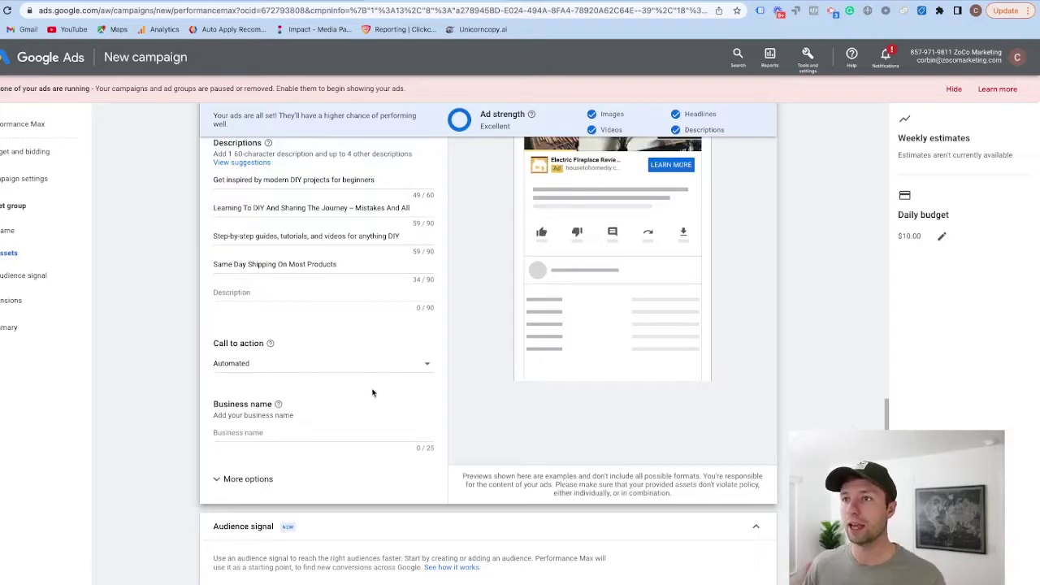
{"action": "left_click", "coordinate": [266, 432]}
{"action": "type", "text": "Ho"}
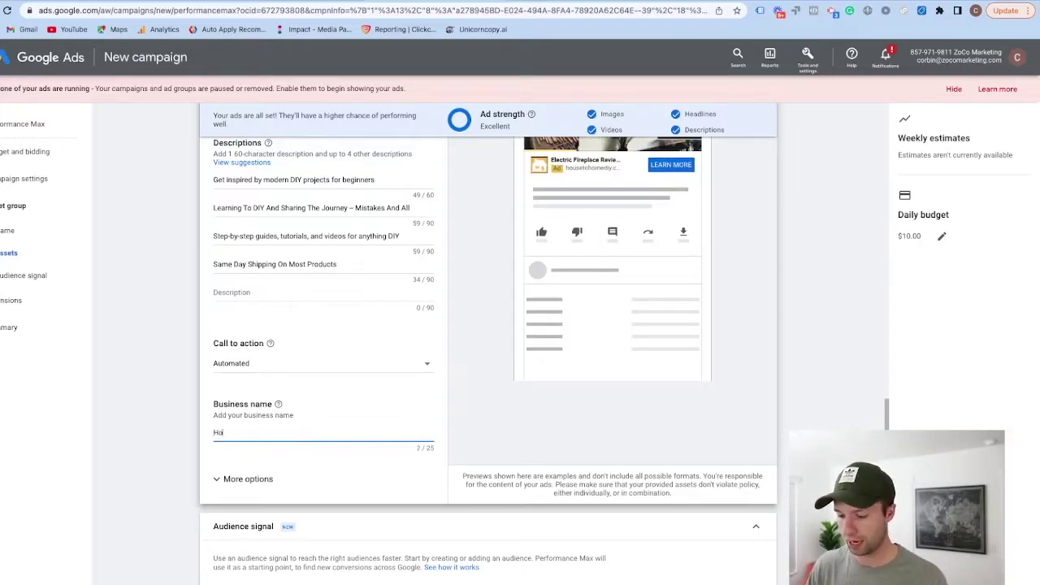
{"action": "type", "text": "use To Hi"}
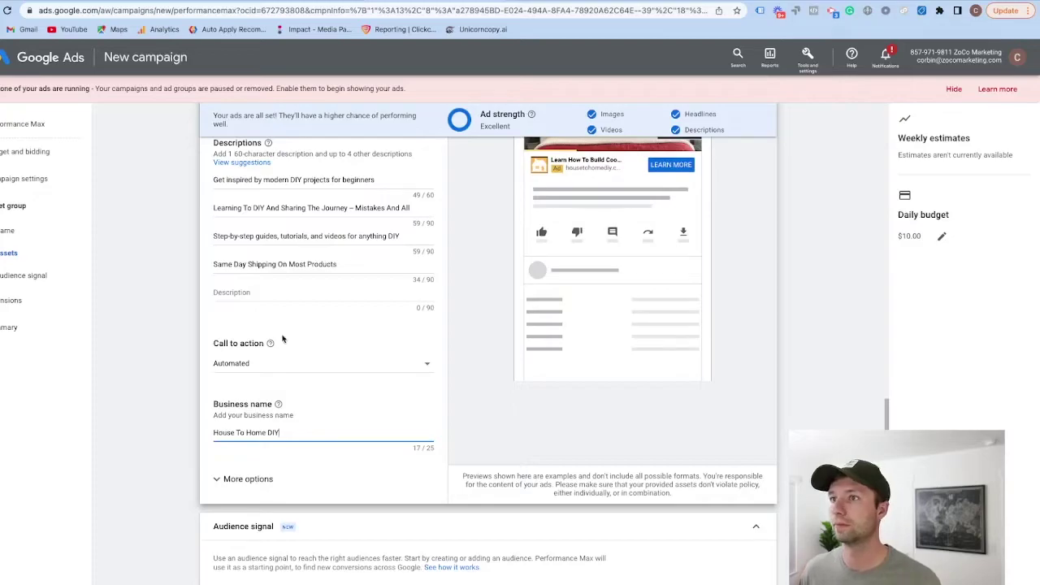
- Preview the Display and Discover ads on mobile, and check the Display ad in the desktop preview
{"action": "scroll", "coordinate": [283, 339], "scroll_direction": "up", "scroll_amount": 6}
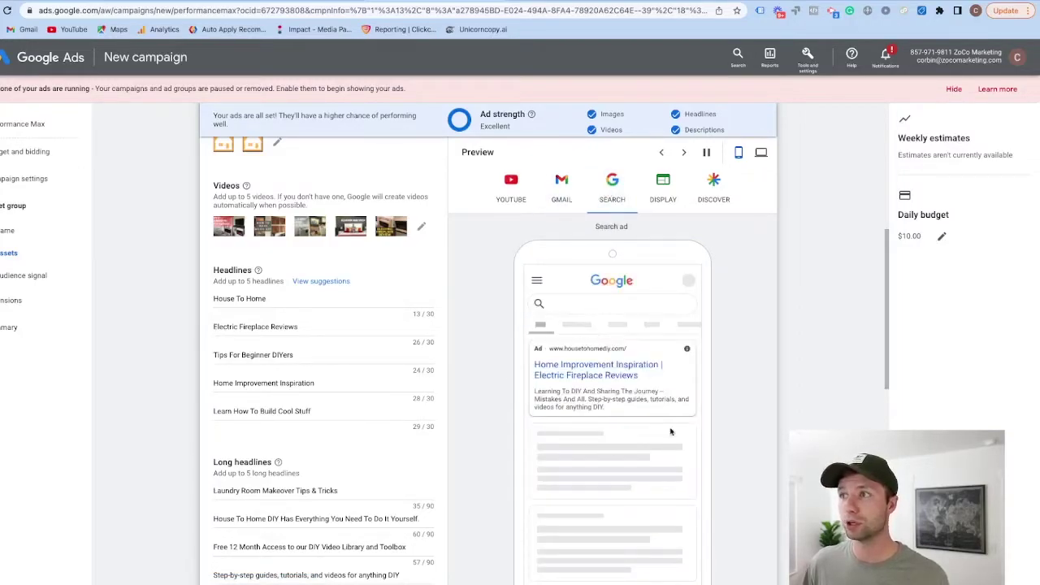
{"action": "left_click", "coordinate": [663, 187]}
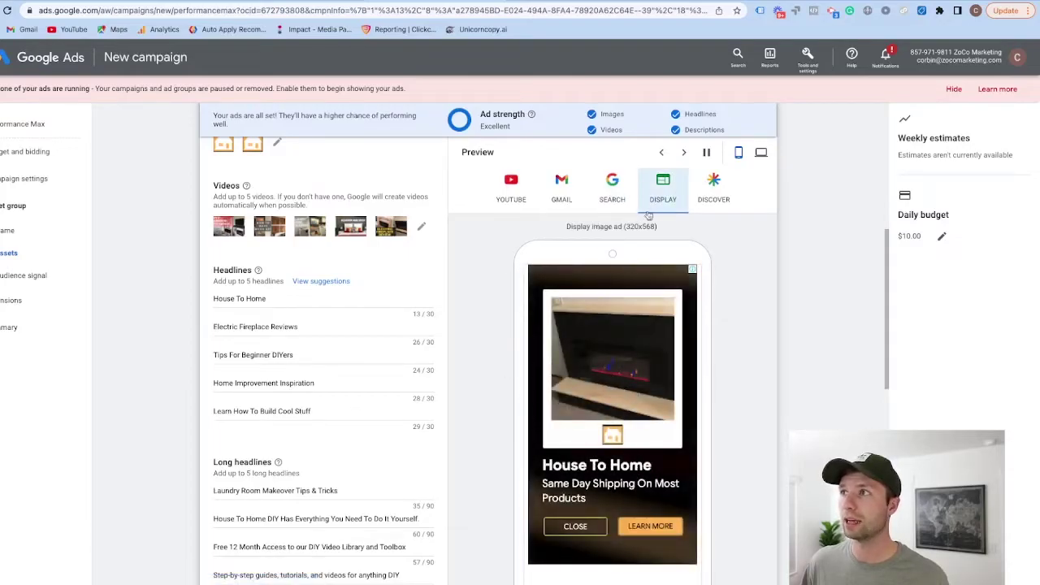
{"action": "left_click", "coordinate": [687, 156]}
{"action": "left_click", "coordinate": [663, 186]}
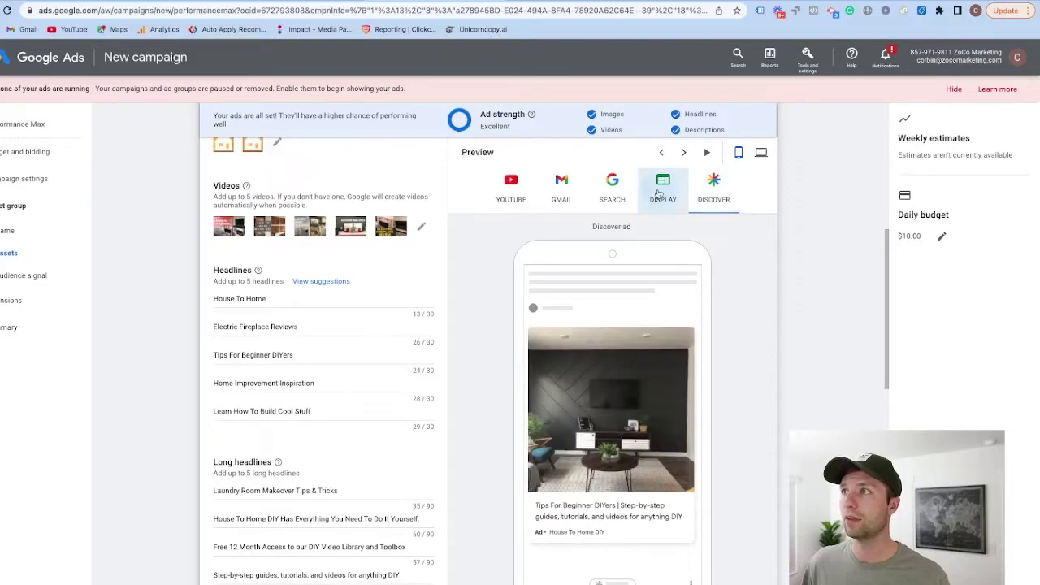
{"action": "left_click", "coordinate": [710, 190]}
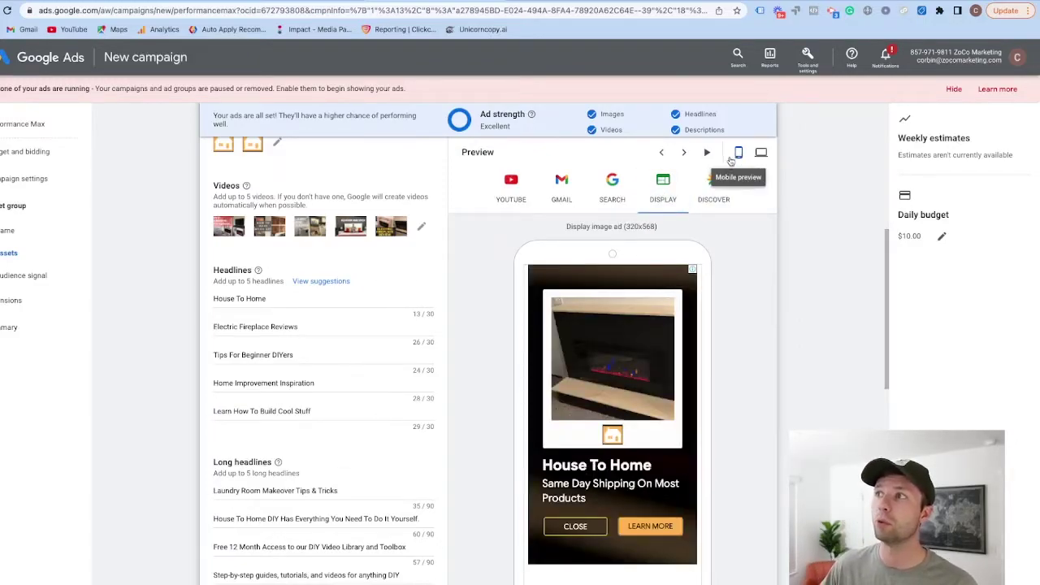
{"action": "left_click", "coordinate": [760, 154]}
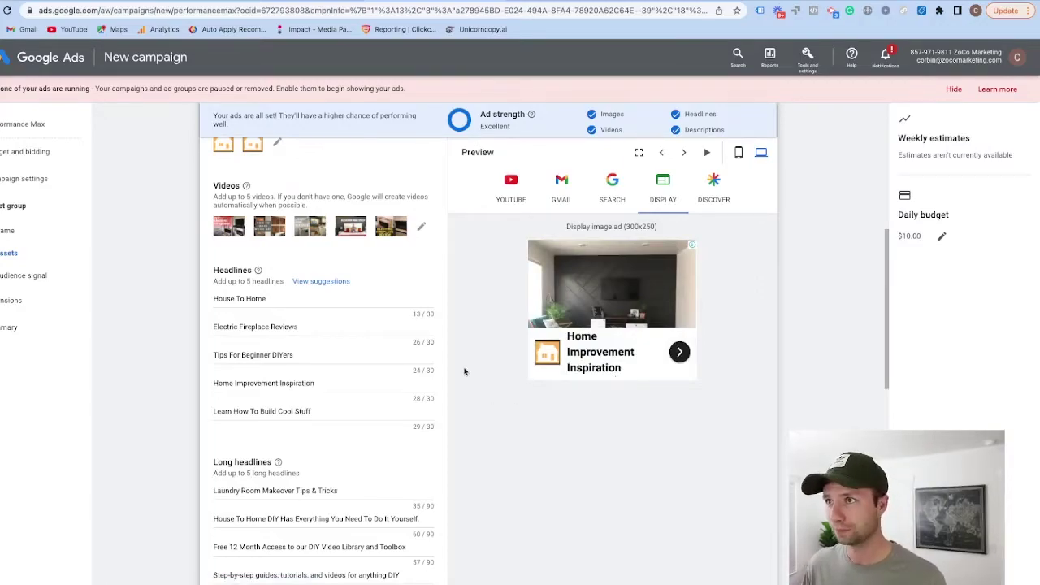
- Create a new audience signal for the asset group and name it DIY People
{"action": "scroll", "coordinate": [455, 361], "scroll_direction": "down", "scroll_amount": 5}
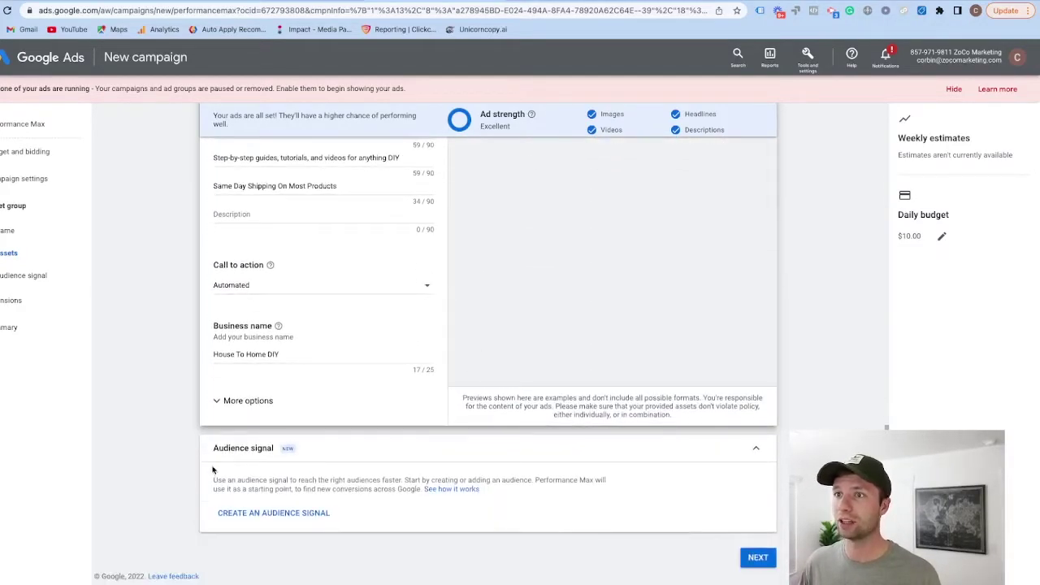
{"action": "left_click", "coordinate": [325, 514]}
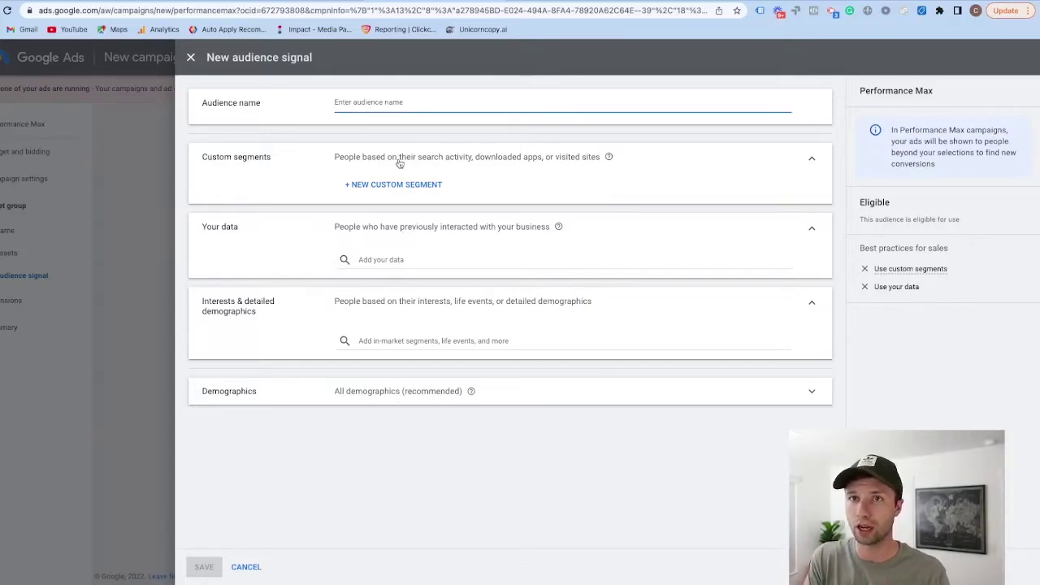
{"action": "type", "text": "DIY"}
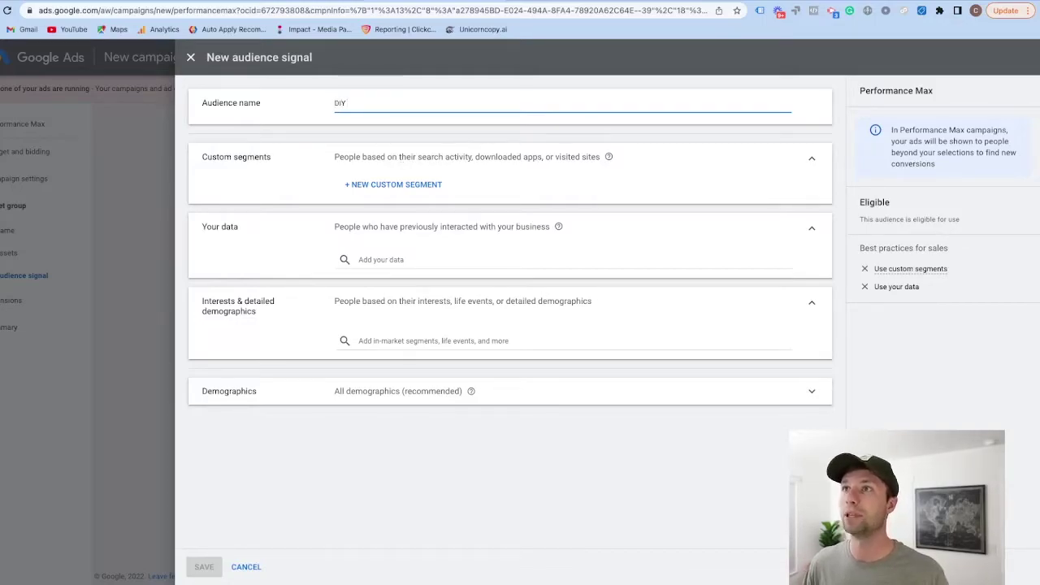
{"action": "type", "text": " People"}
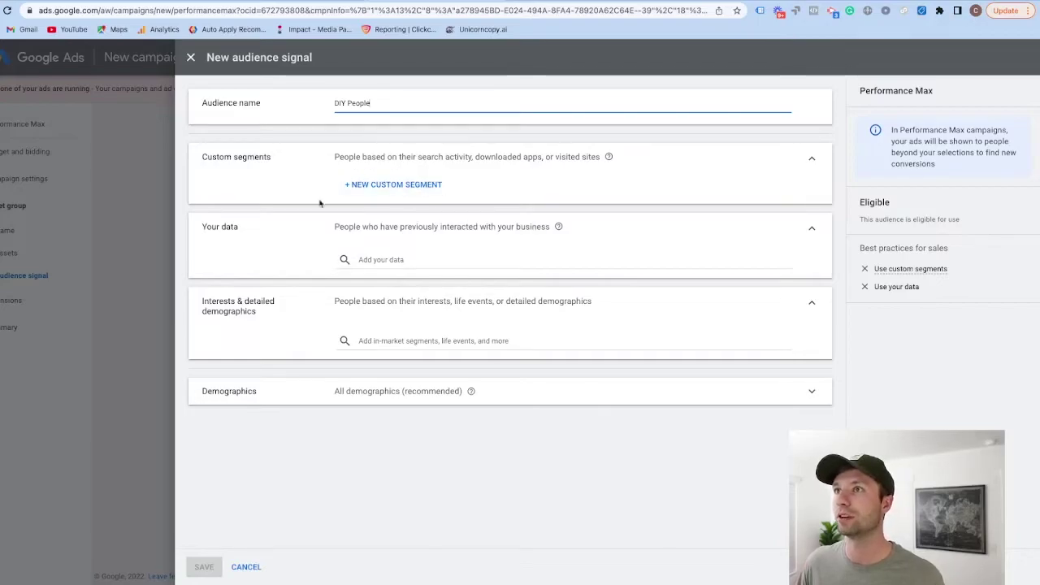
{"action": "left_click", "coordinate": [395, 185]}
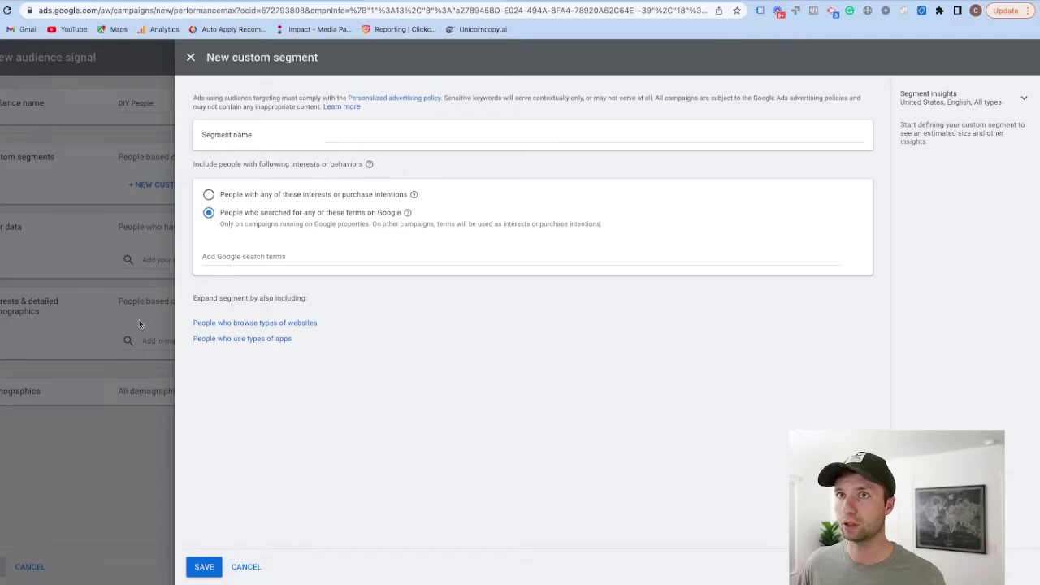
{"action": "left_click", "coordinate": [245, 566]}
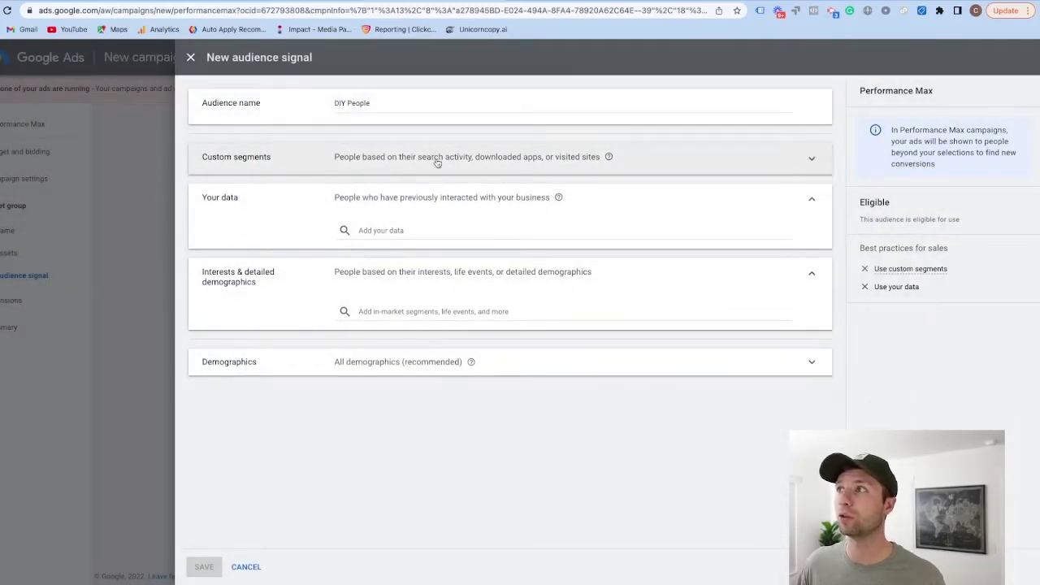
{"action": "left_click", "coordinate": [415, 257]}
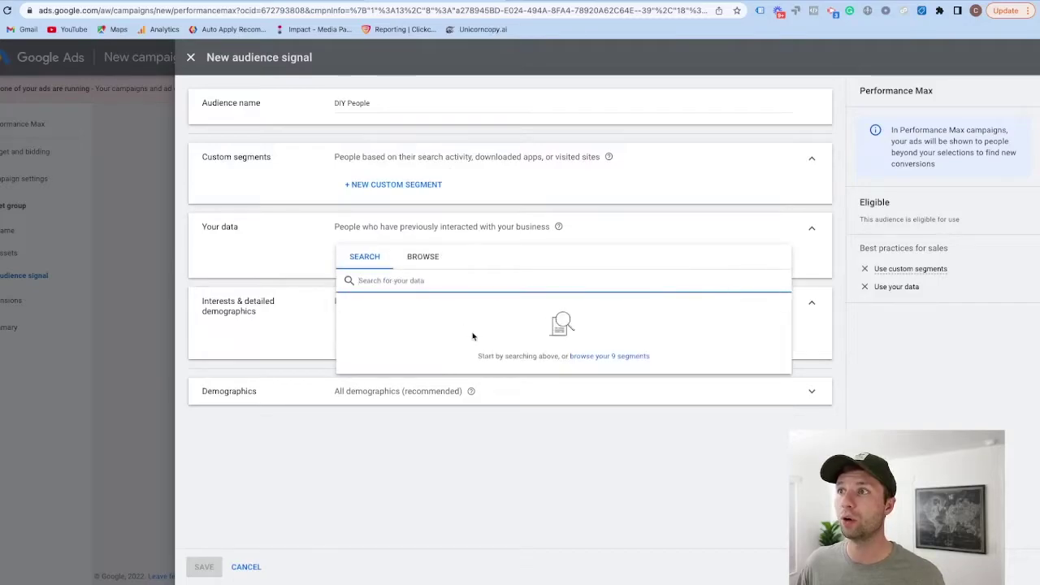
{"action": "left_click", "coordinate": [307, 294]}
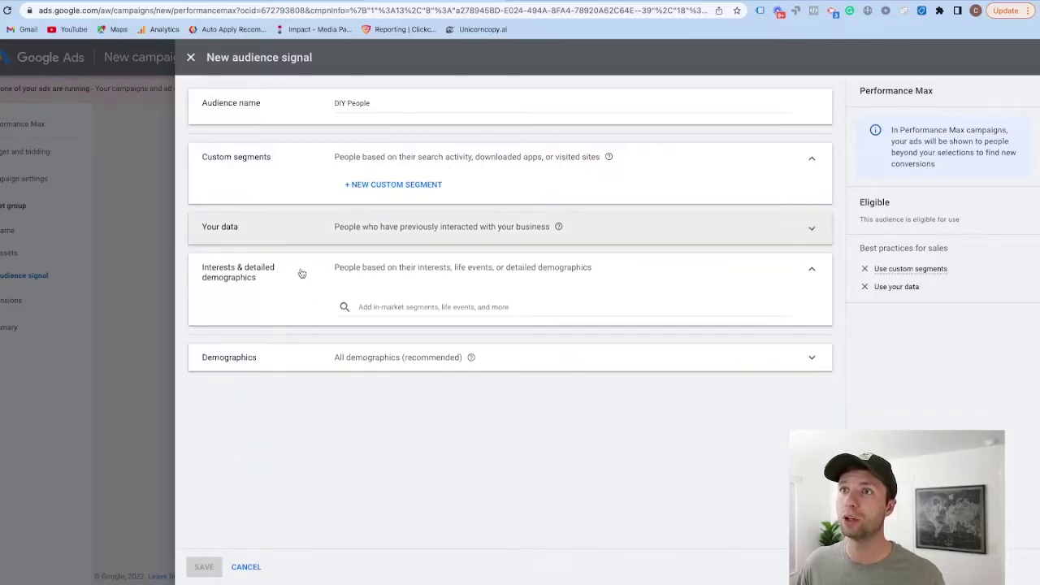
- Search the interests and detailed demographics for home improvement and add the Home Improvement in-market segment
{"action": "left_click", "coordinate": [377, 306]}
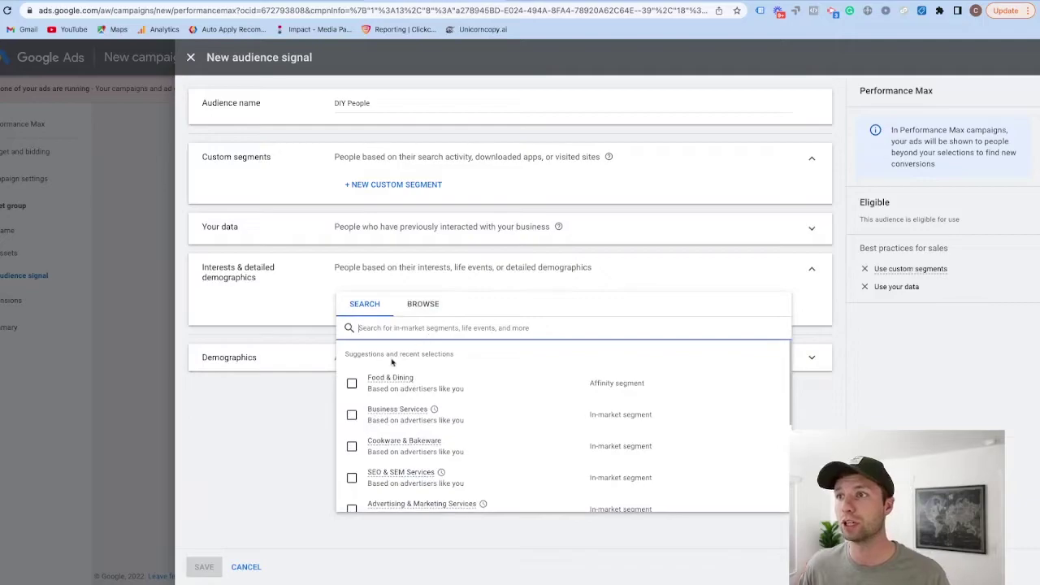
{"action": "type", "text": "home i"}
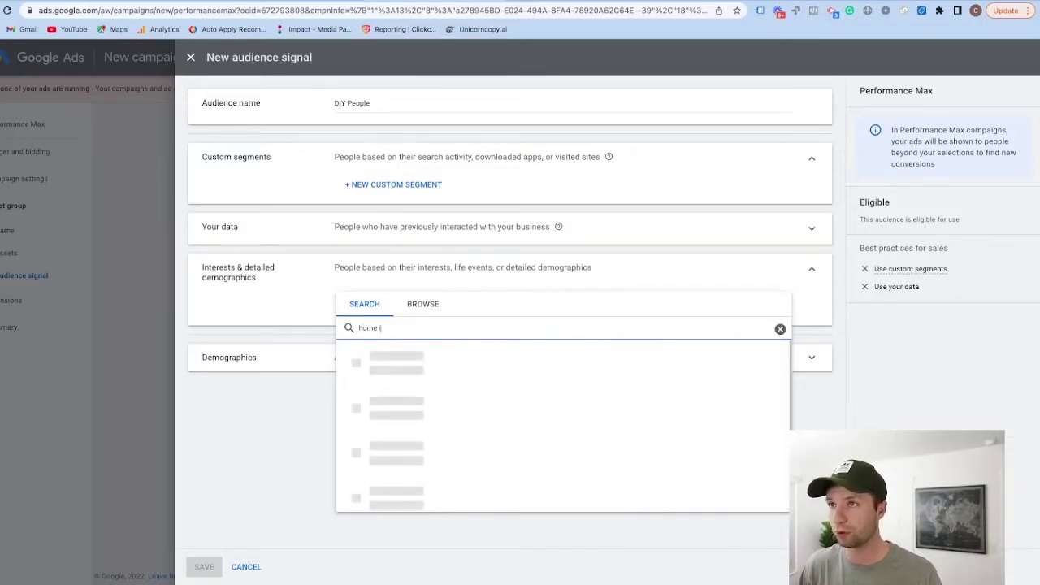
{"action": "type", "text": "mprovem"}
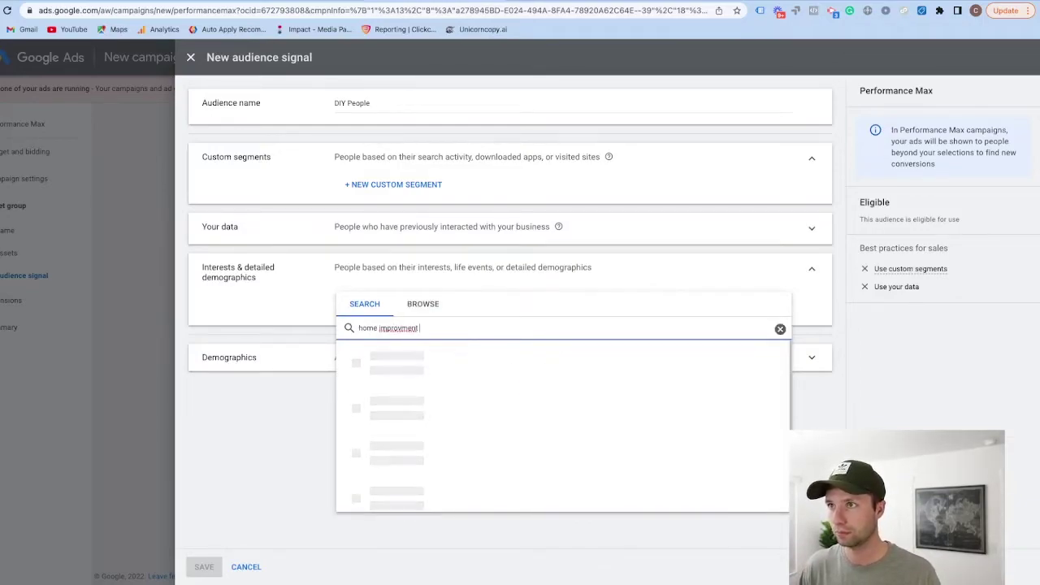
{"action": "type", "text": "ent"}
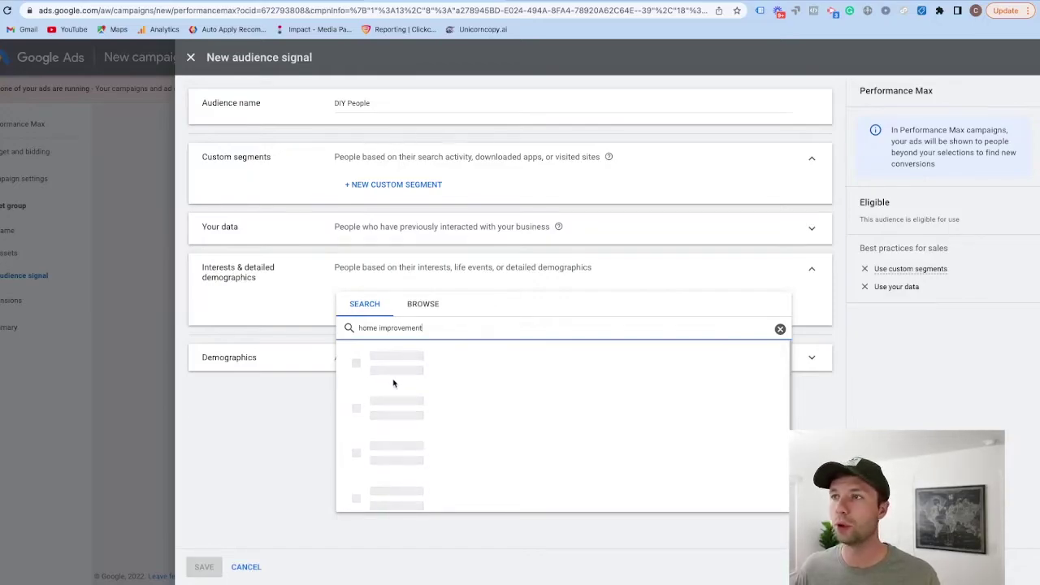
{"action": "mouse_move", "coordinate": [389, 387]}
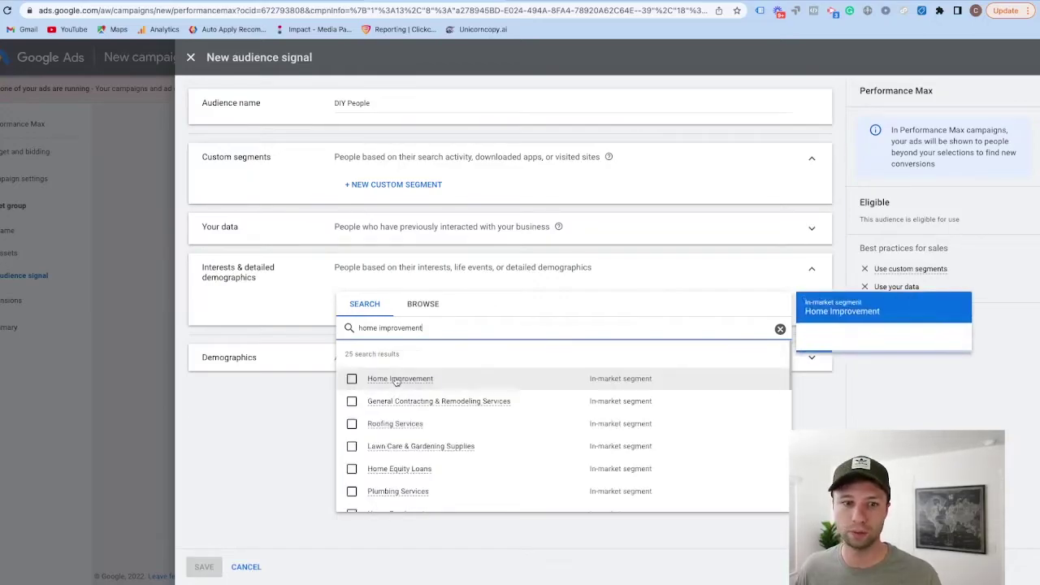
{"action": "left_click", "coordinate": [351, 379]}
{"action": "scroll", "coordinate": [363, 433], "scroll_direction": "down", "scroll_amount": 2}
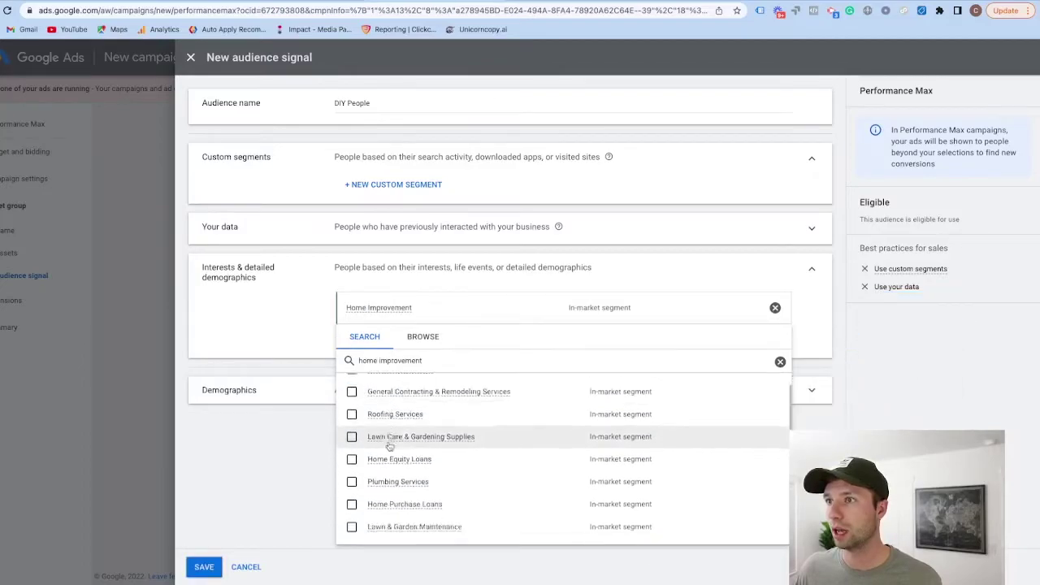
- Add the Home Improvement in-market (other) segment and the Home Renovation life event to the audience's interests
{"action": "scroll", "coordinate": [415, 447], "scroll_direction": "down", "scroll_amount": 4}
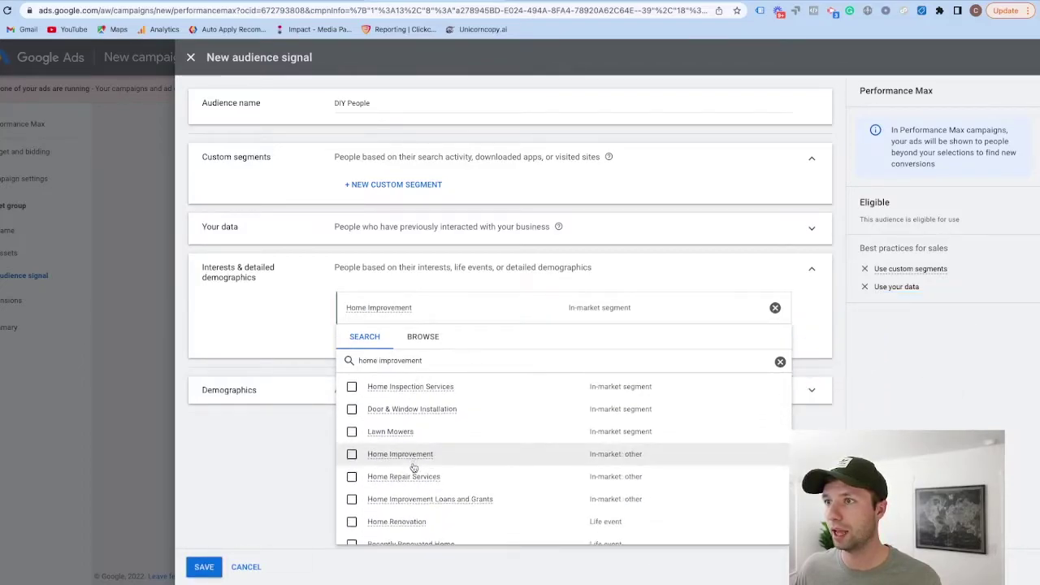
{"action": "left_click", "coordinate": [363, 433]}
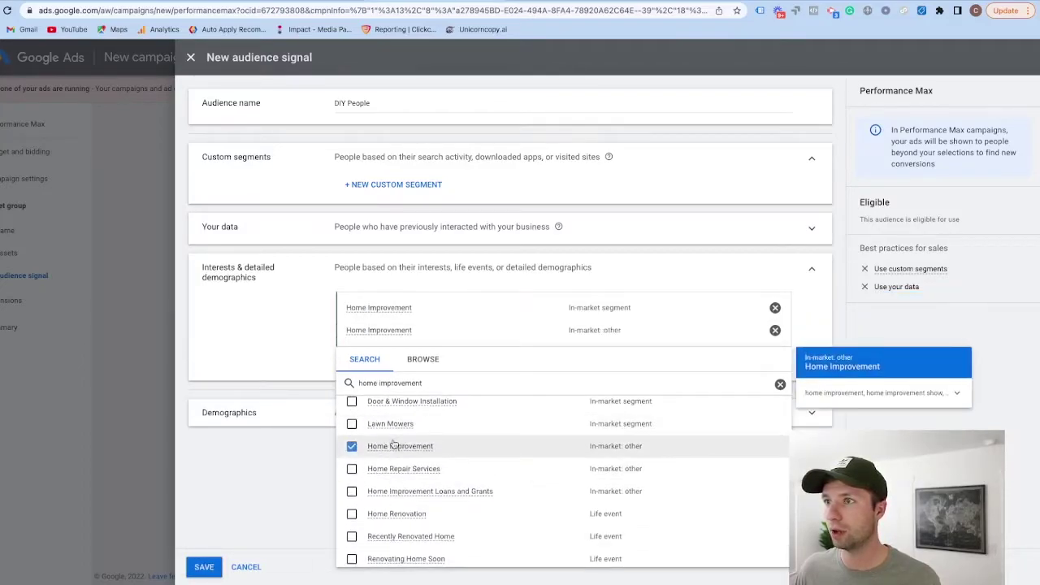
{"action": "scroll", "coordinate": [382, 447], "scroll_direction": "down", "scroll_amount": 2}
{"action": "scroll", "coordinate": [378, 460], "scroll_direction": "up", "scroll_amount": 2}
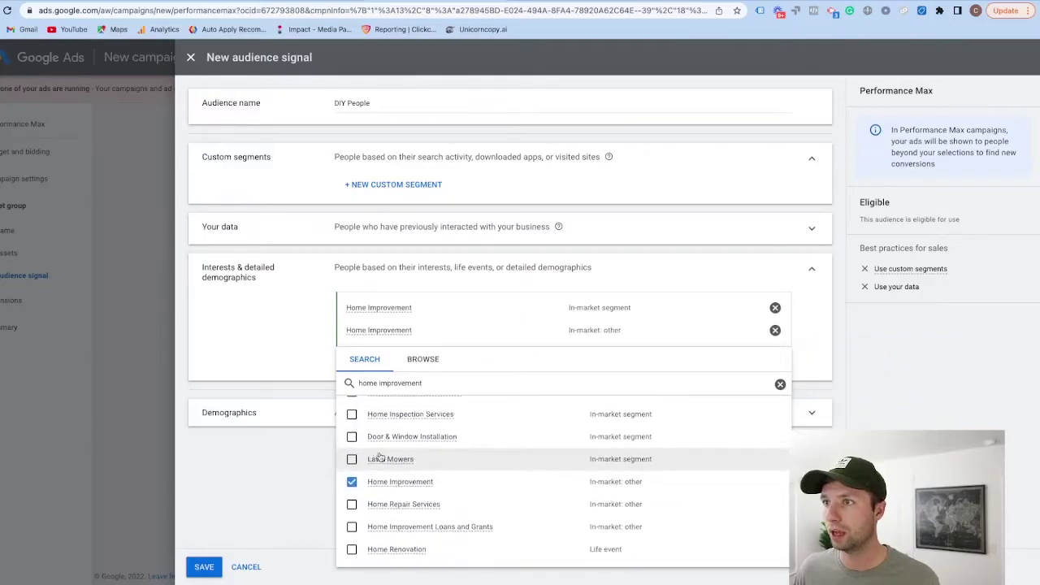
{"action": "scroll", "coordinate": [375, 479], "scroll_direction": "down", "scroll_amount": 2}
{"action": "left_click", "coordinate": [352, 496]}
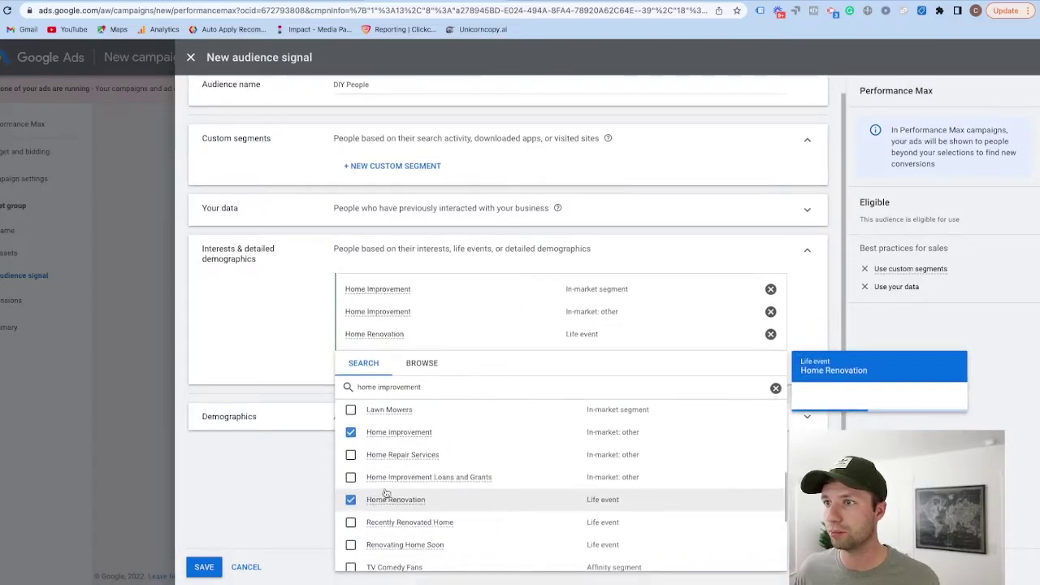
- Add the Do-It-Yourselfers affinity segment to the interests and save the DIY People audience signal
{"action": "scroll", "coordinate": [398, 494], "scroll_direction": "down", "scroll_amount": 4}
{"action": "scroll", "coordinate": [396, 492], "scroll_direction": "down", "scroll_amount": 1}
{"action": "scroll", "coordinate": [399, 493], "scroll_direction": "up", "scroll_amount": 1}
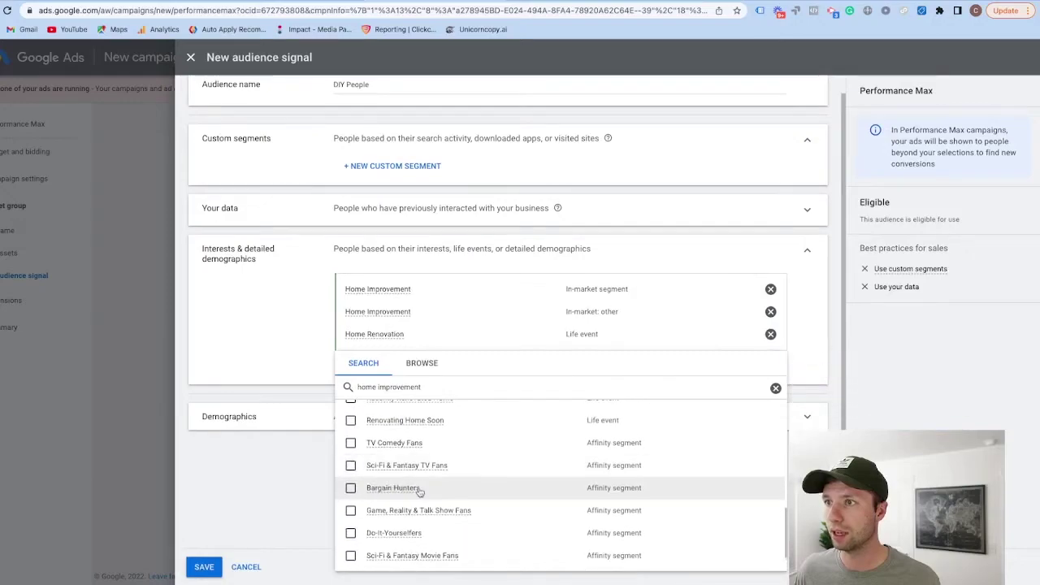
{"action": "scroll", "coordinate": [412, 520], "scroll_direction": "down", "scroll_amount": 1}
{"action": "left_click", "coordinate": [350, 512]}
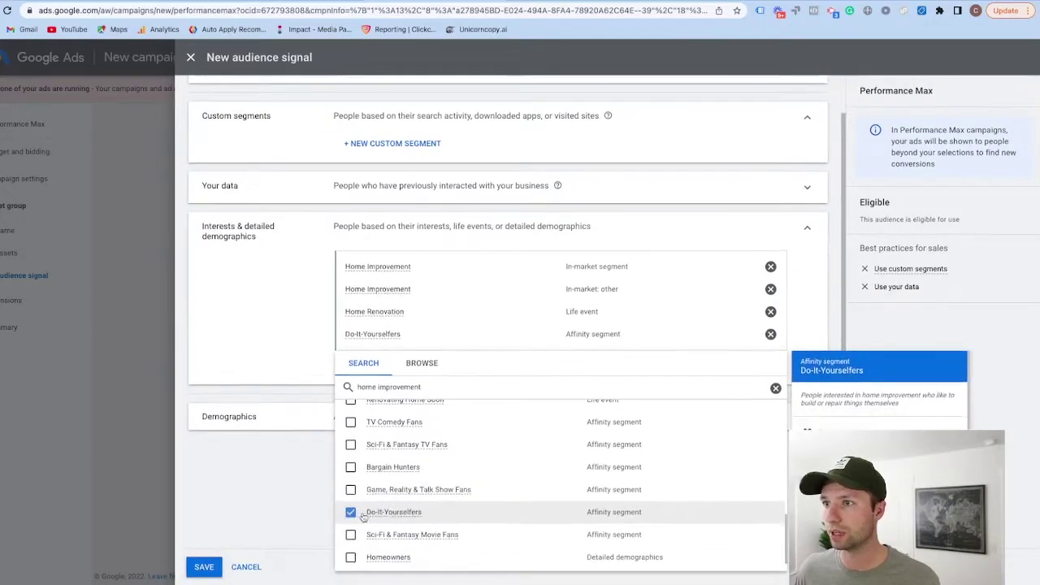
{"action": "left_click", "coordinate": [287, 460]}
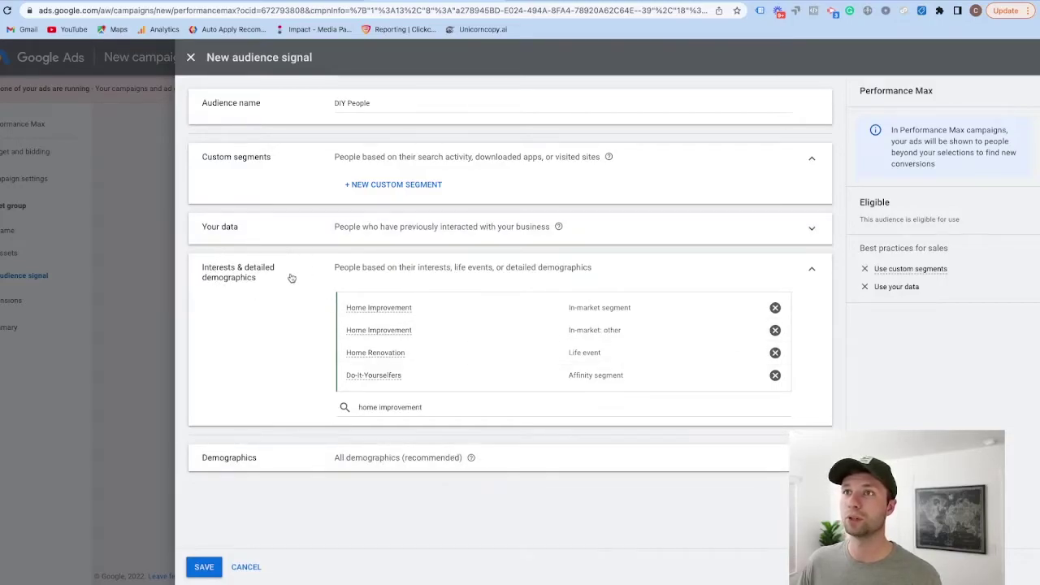
{"action": "left_click", "coordinate": [204, 567]}
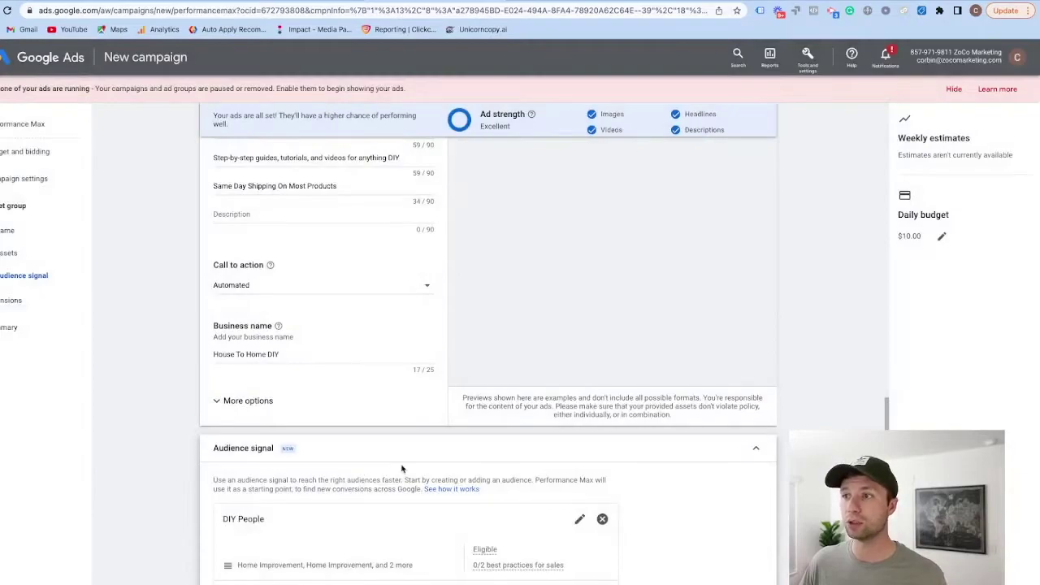
- Review the added DIY People audience signal and continue to the campaign's extensions
{"action": "scroll", "coordinate": [411, 469], "scroll_direction": "down", "scroll_amount": 2}
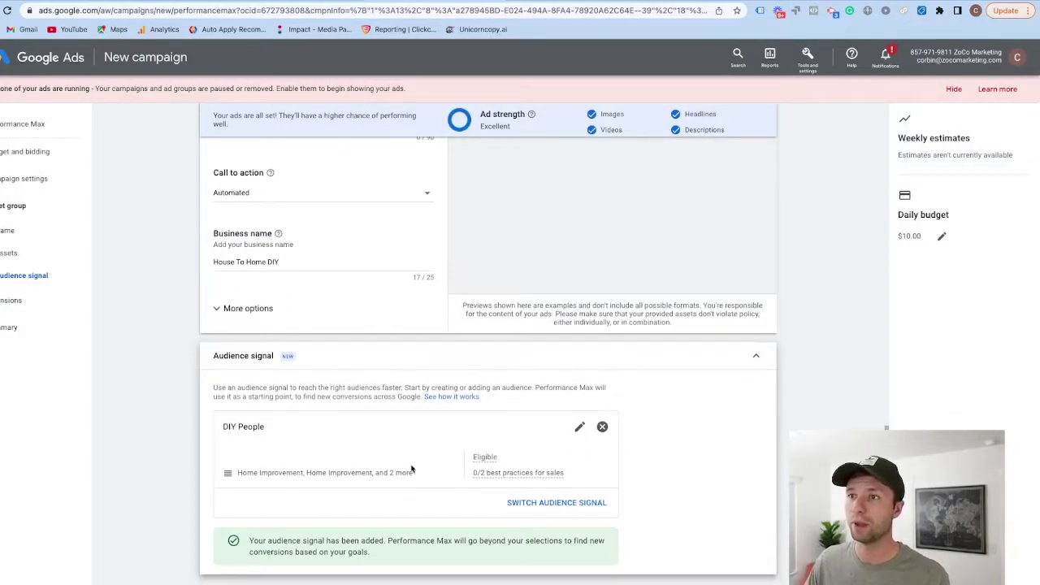
{"action": "scroll", "coordinate": [304, 525], "scroll_direction": "down", "scroll_amount": 1}
{"action": "left_click_drag", "start_coordinate": [258, 496], "coordinate": [460, 509]}
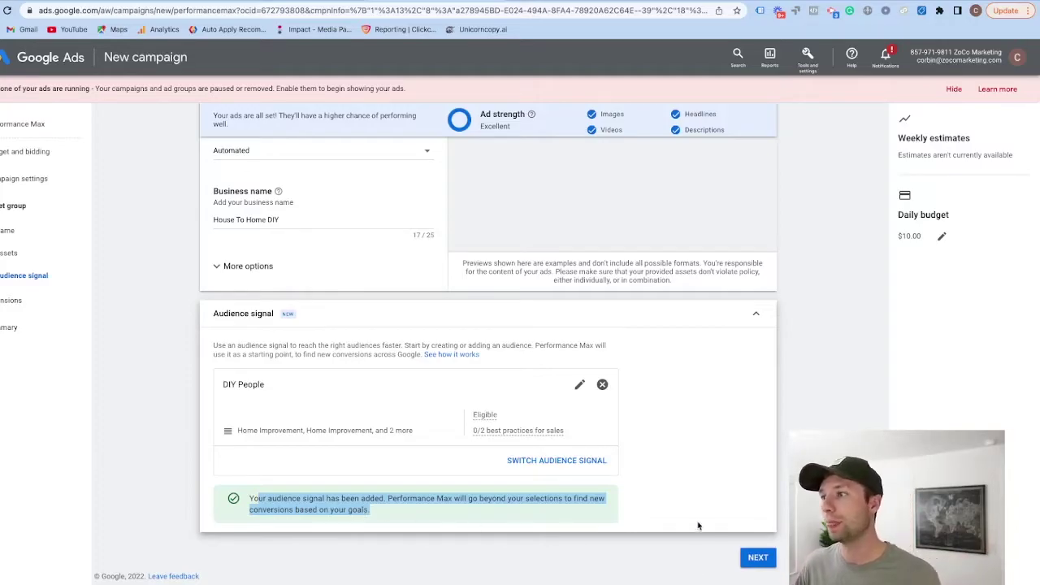
{"action": "left_click", "coordinate": [756, 559]}
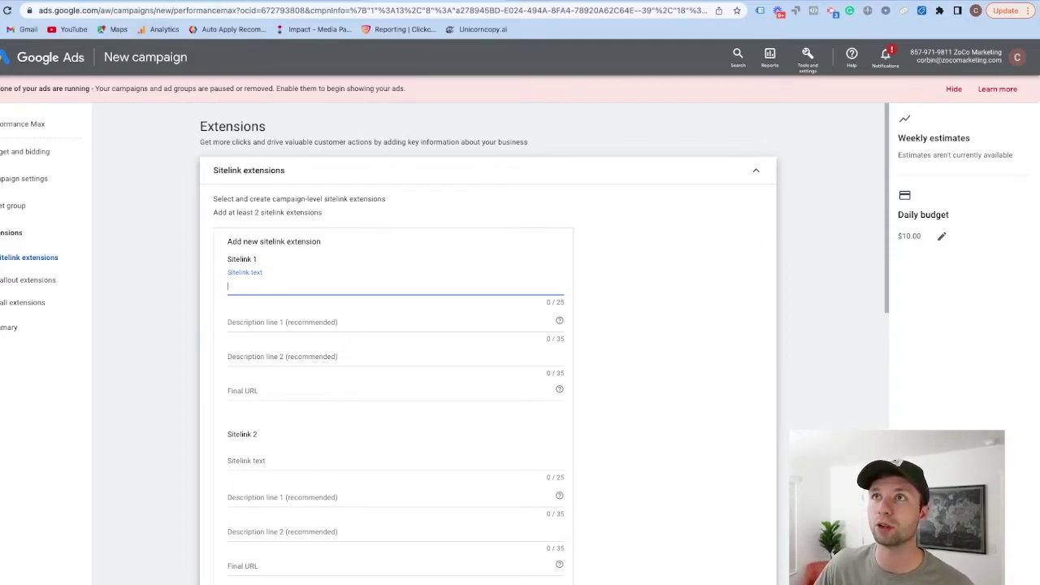
{"action": "key", "text": "ctrl+Tab"}
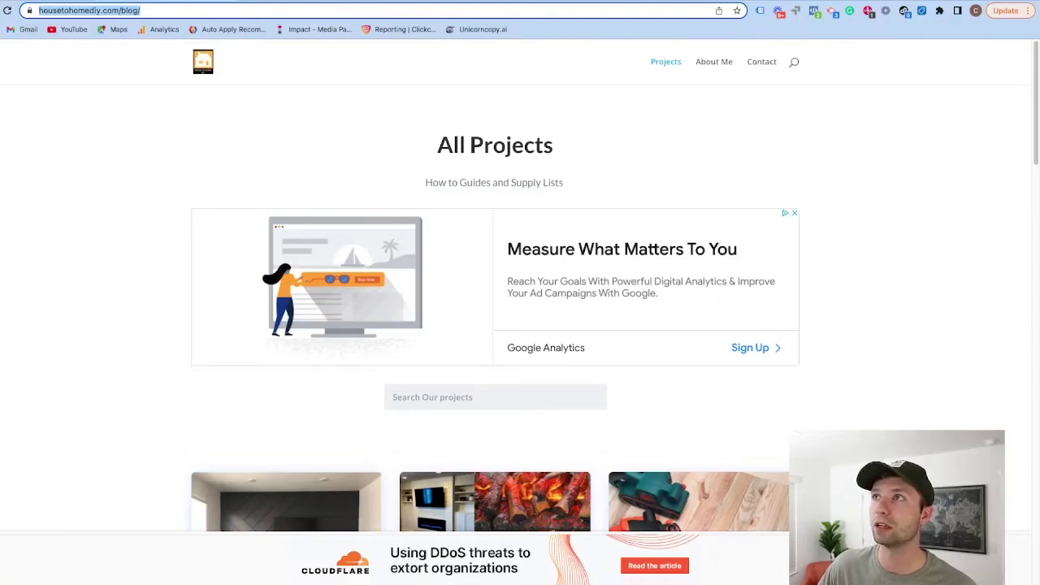
{"action": "key", "text": "ctrl+Tab"}
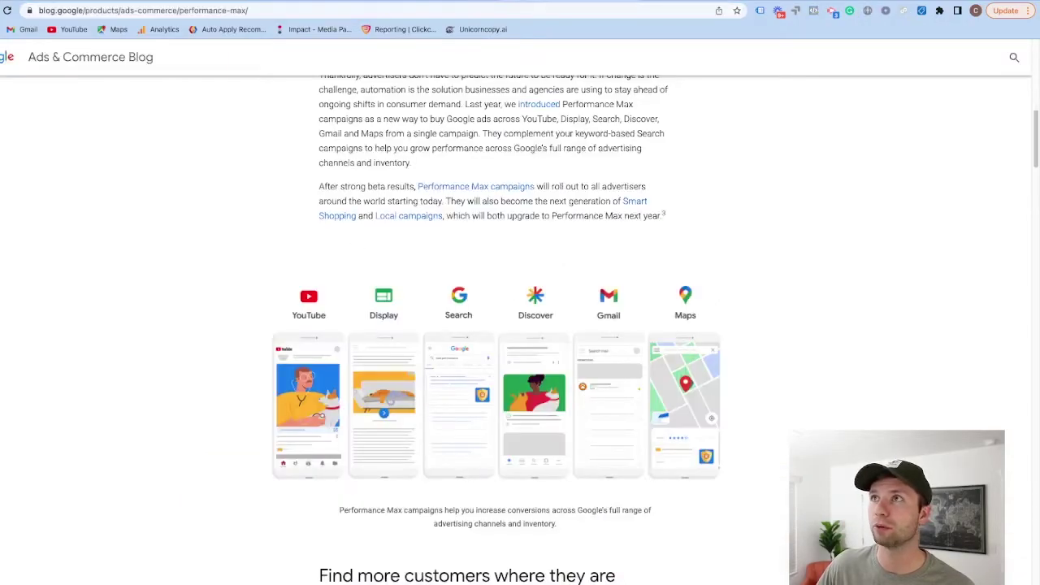
{"action": "key", "text": "ctrl+Tab"}
{"action": "type", "text": "Co"}
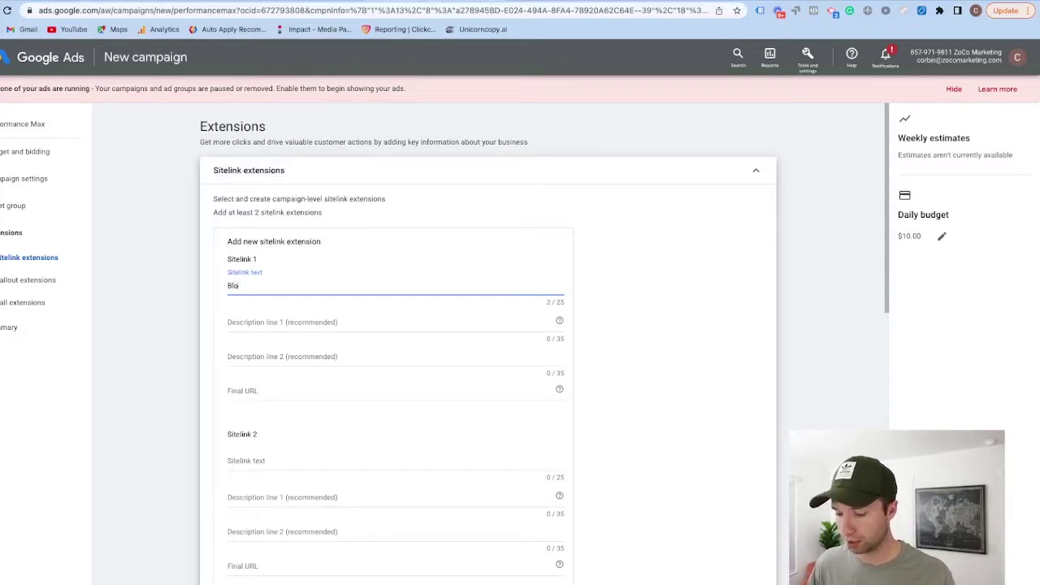
{"action": "left_click", "coordinate": [248, 342]}
{"action": "type", "text": "Check This Cool Blog"}
{"action": "key", "text": "Tab"}
{"action": "type", "text": "You will love it"}
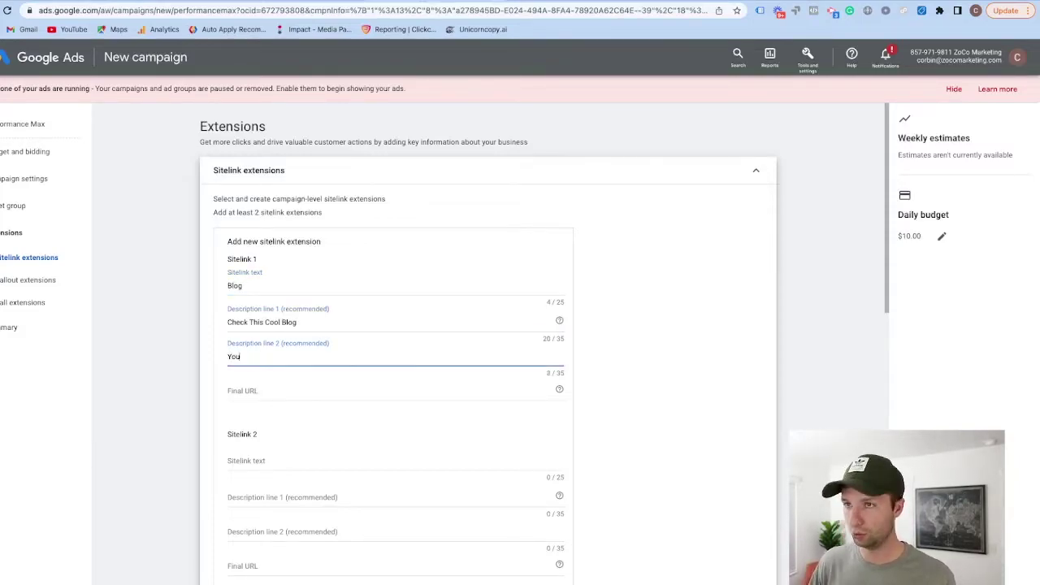
{"action": "left_click", "coordinate": [259, 393]}
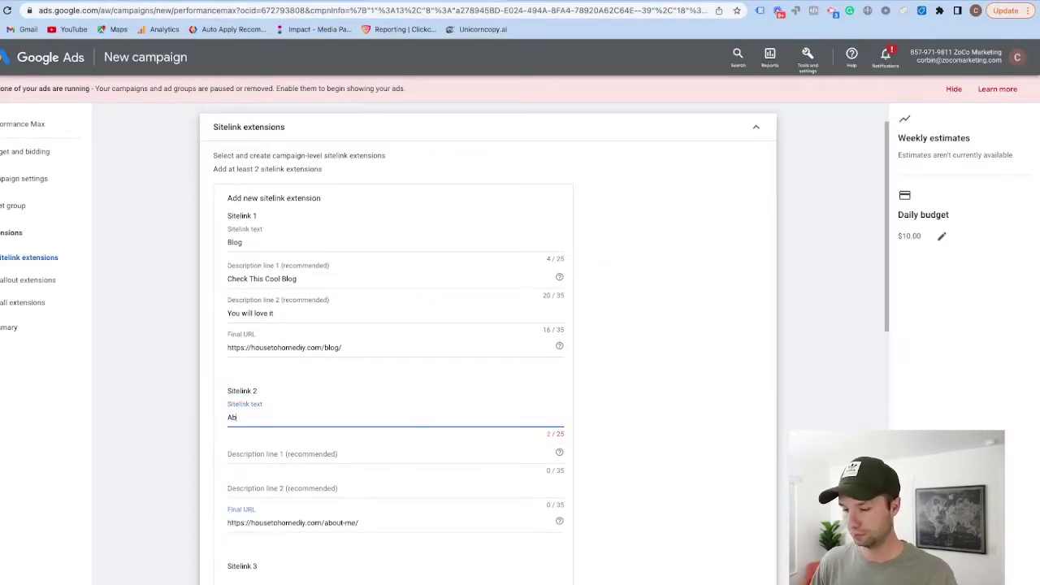
{"action": "type", "text": "out Me"}
{"action": "scroll", "coordinate": [390, 324], "scroll_direction": "down", "scroll_amount": 2}
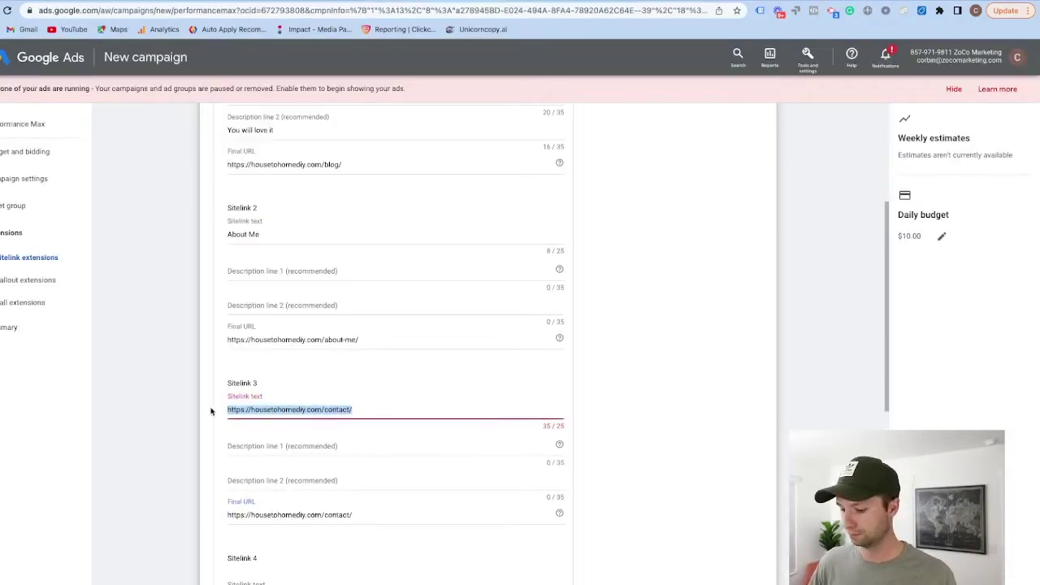
{"action": "type", "text": "Contact Us"}
- Check the Blog sitelink's two description lines and save the sitelink extensions, leaving sitelink 4 empty
{"action": "scroll", "coordinate": [315, 364], "scroll_direction": "up", "scroll_amount": 3}
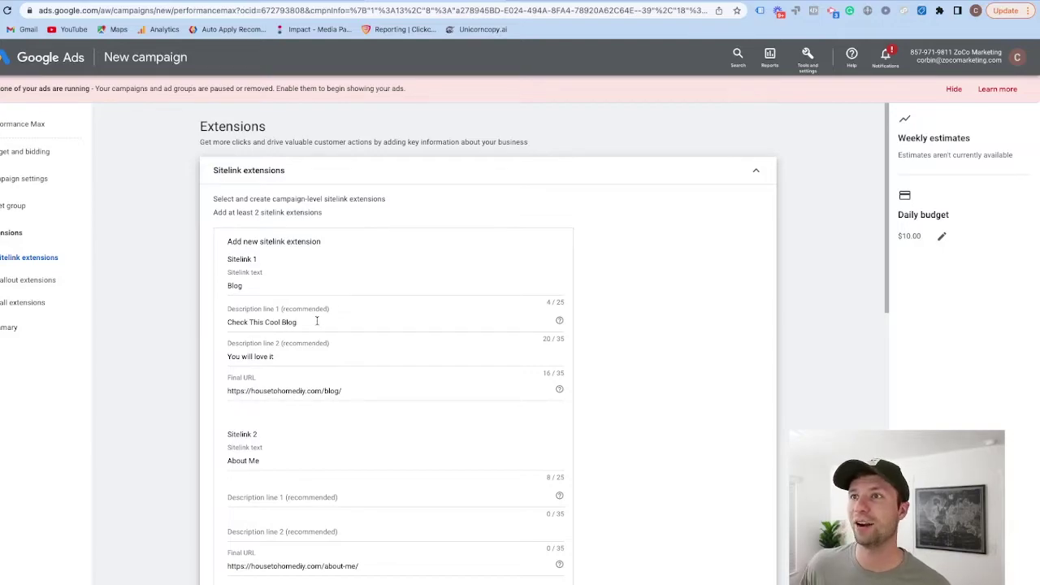
{"action": "left_click_drag", "start_coordinate": [318, 322], "coordinate": [214, 325]}
{"action": "left_click_drag", "start_coordinate": [327, 364], "coordinate": [193, 359]}
{"action": "scroll", "coordinate": [325, 402], "scroll_direction": "down", "scroll_amount": 4}
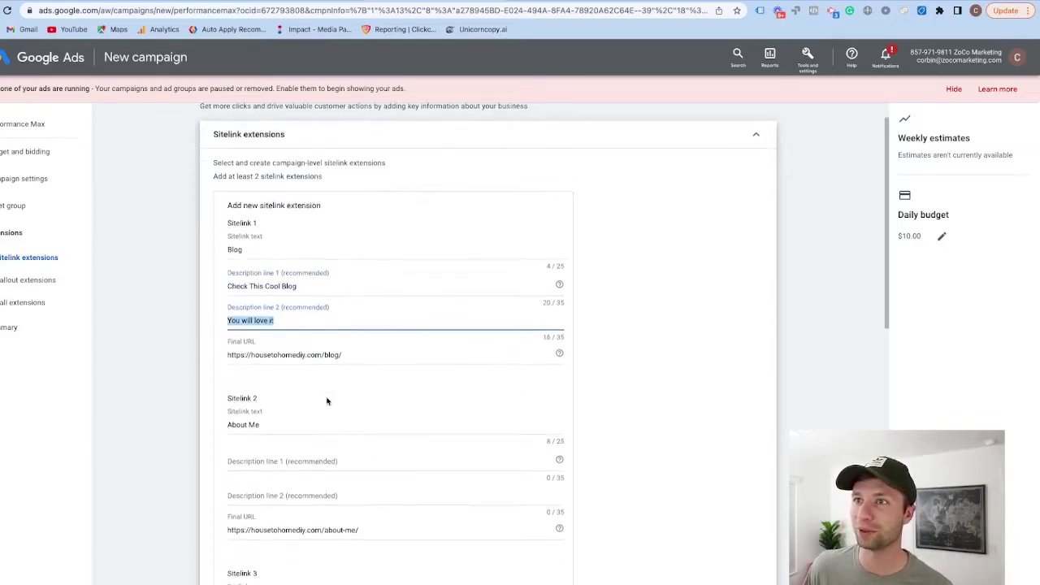
{"action": "scroll", "coordinate": [311, 425], "scroll_direction": "down", "scroll_amount": 5}
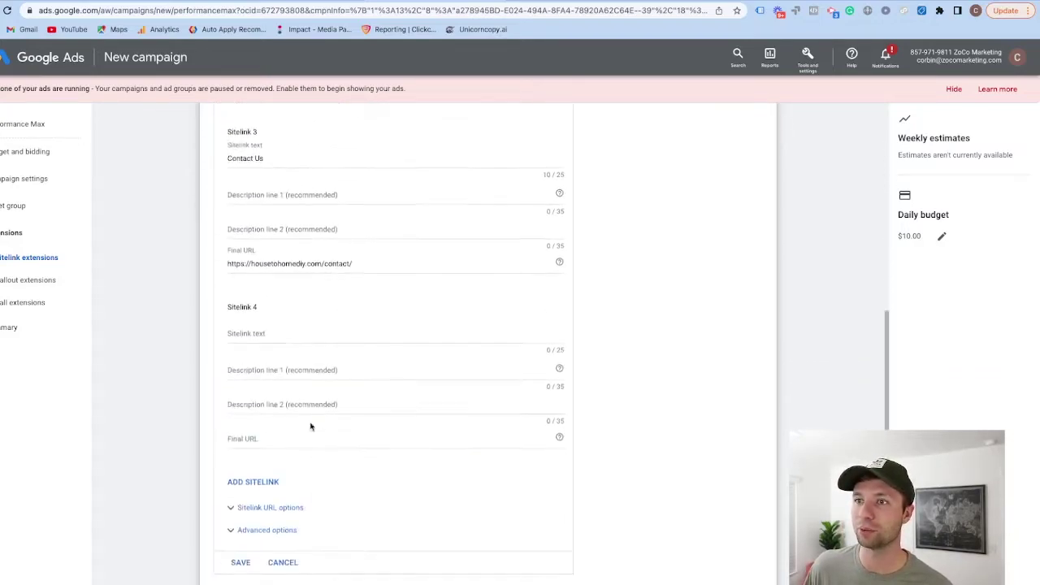
{"action": "left_click", "coordinate": [240, 417]}
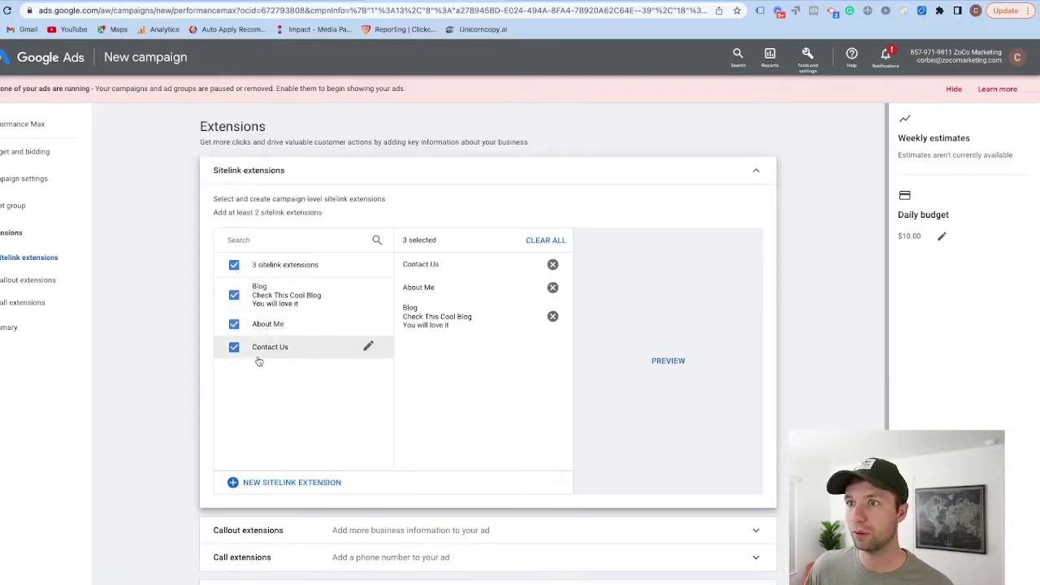
- Open the callout extensions and enter Free Shipping and No Hassle Return as the first two callout texts
{"action": "scroll", "coordinate": [236, 382], "scroll_direction": "down", "scroll_amount": 1}
{"action": "left_click", "coordinate": [536, 465]}
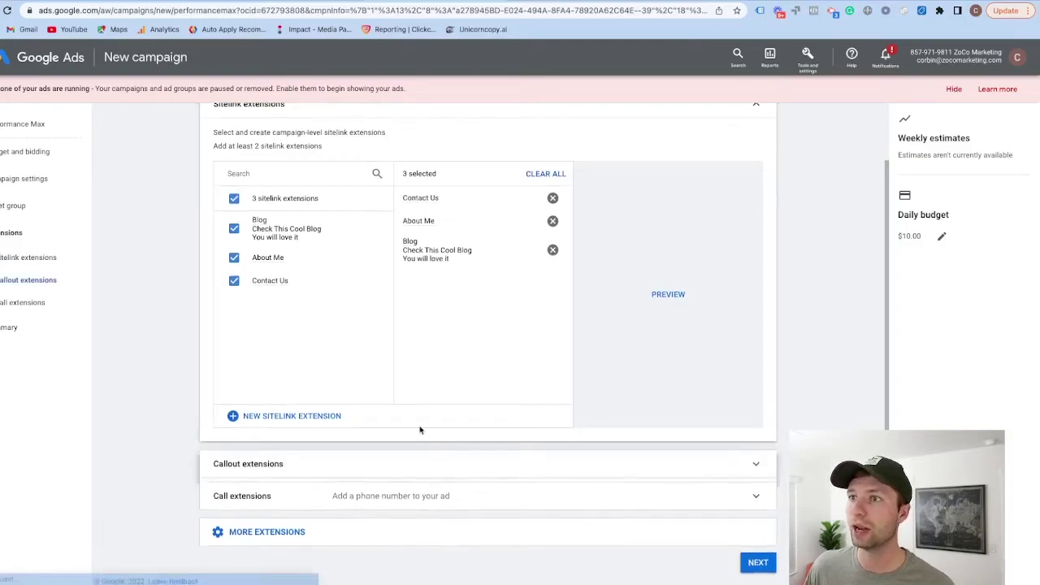
{"action": "left_click", "coordinate": [268, 375]}
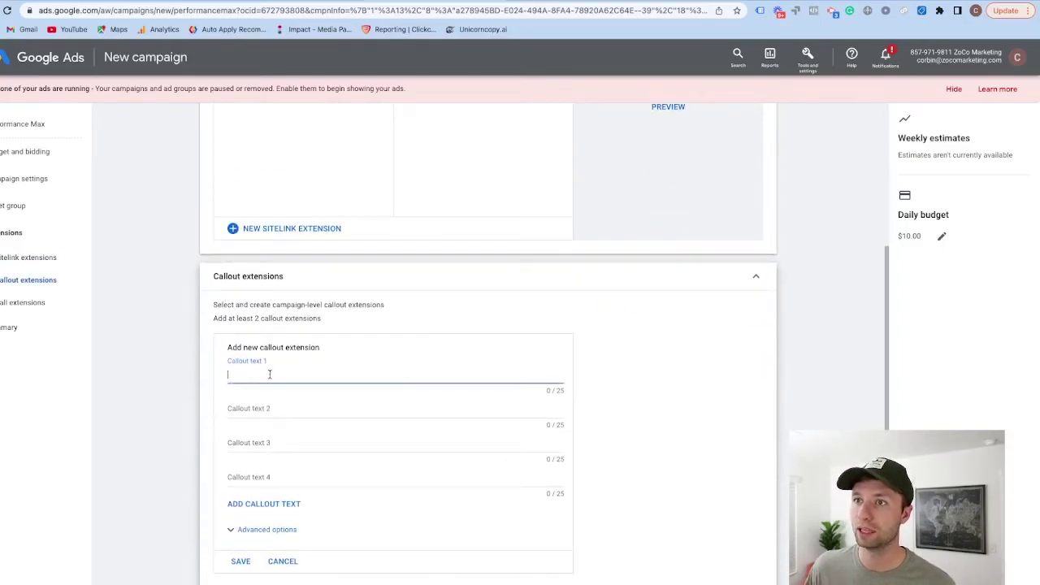
{"action": "type", "text": "Free Sh"}
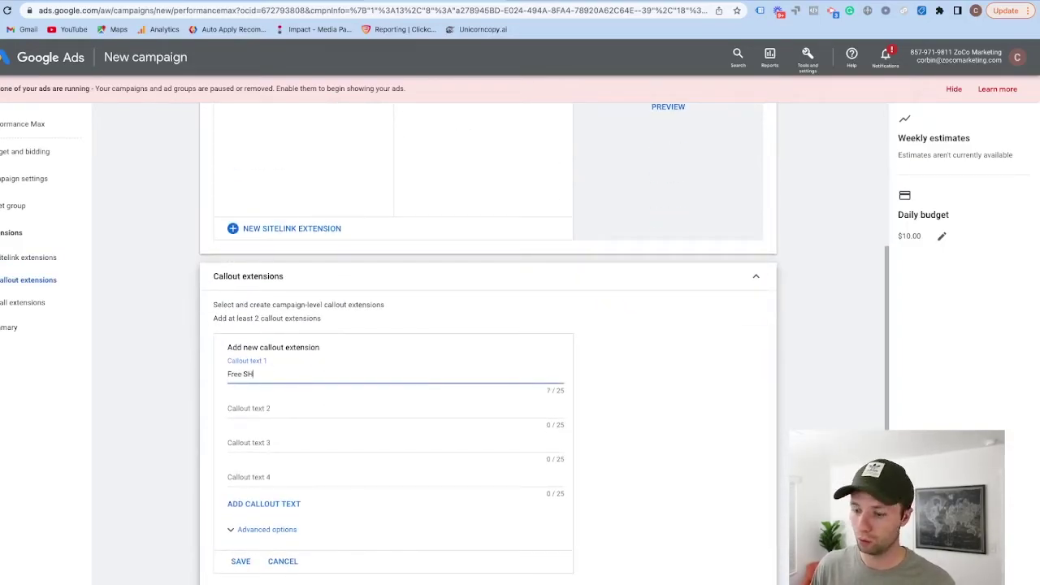
{"action": "type", "text": "ipping"}
{"action": "key", "text": "Tab"}
{"action": "type", "text": "No Hassle Return"}
{"action": "key", "text": "Tab"}
- Enter Free Estimate as the third callout text and save the callout extensions
{"action": "type", "text": "F"}
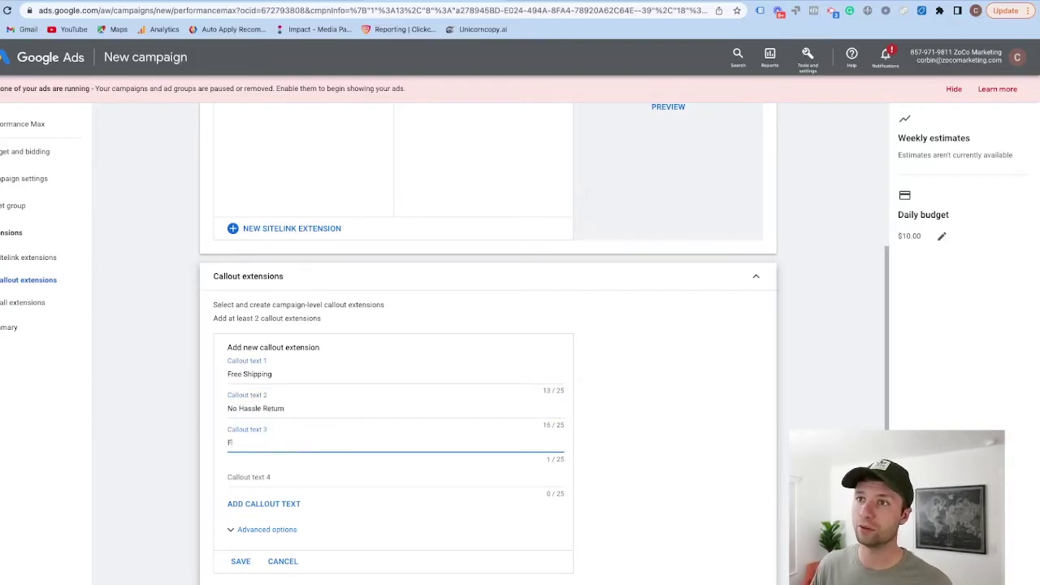
{"action": "type", "text": "ree Estimate"}
{"action": "key", "text": "BackSpace"}
{"action": "key", "text": "BackSpace"}
{"action": "key", "text": "BackSpace"}
{"action": "key", "text": "BackSpace"}
{"action": "key", "text": "BackSpace"}
{"action": "key", "text": "BackSpace"}
{"action": "key", "text": "BackSpace"}
{"action": "key", "text": "BackSpace"}
{"action": "type", "text": "Estimate"}
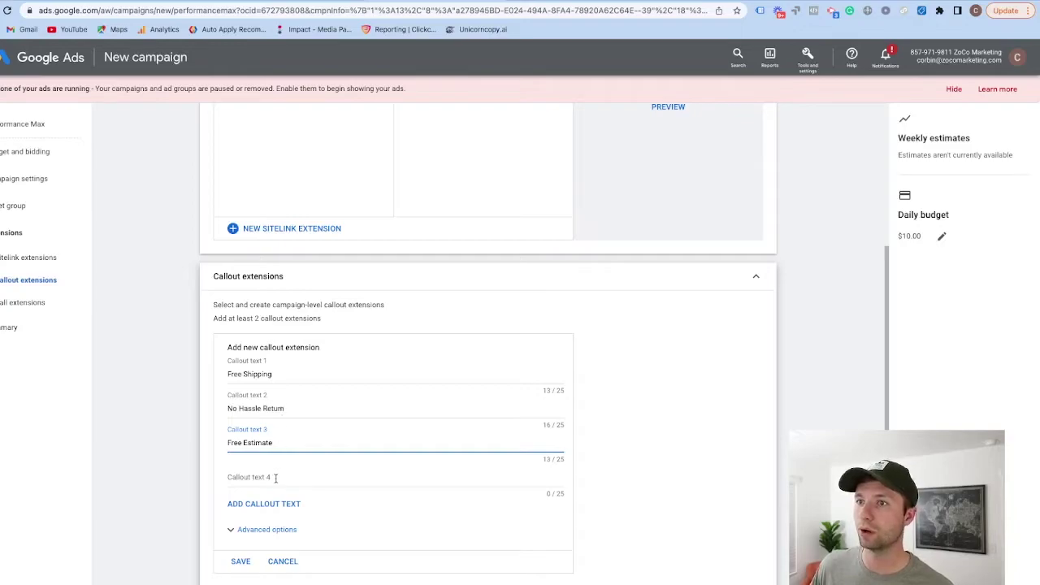
{"action": "scroll", "coordinate": [222, 373], "scroll_direction": "down", "scroll_amount": 1}
{"action": "left_click", "coordinate": [241, 476]}
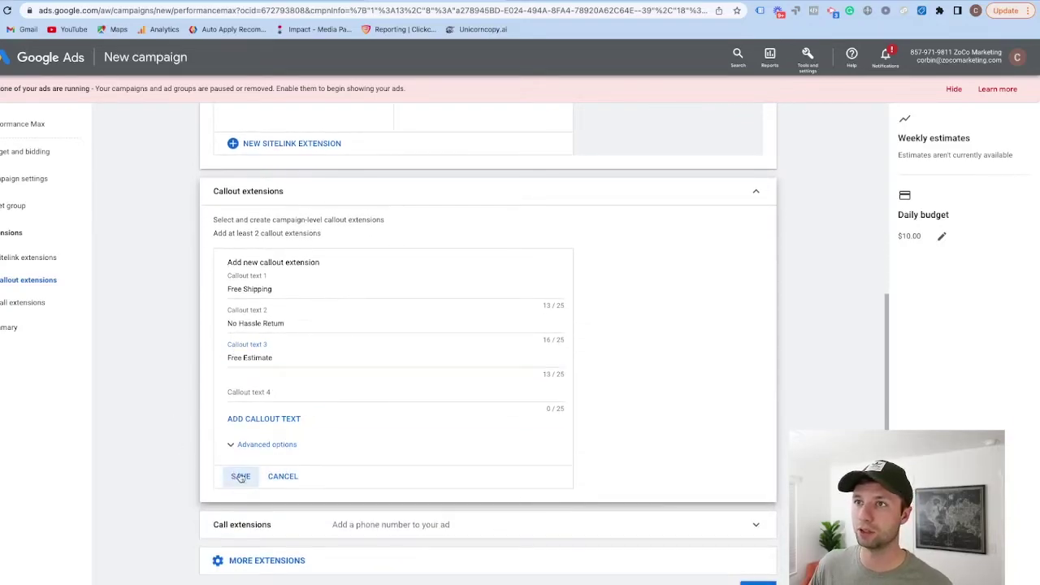
- Expand the additional extension types to look through them and continue to the campaign summary
{"action": "scroll", "coordinate": [349, 333], "scroll_direction": "down", "scroll_amount": 1}
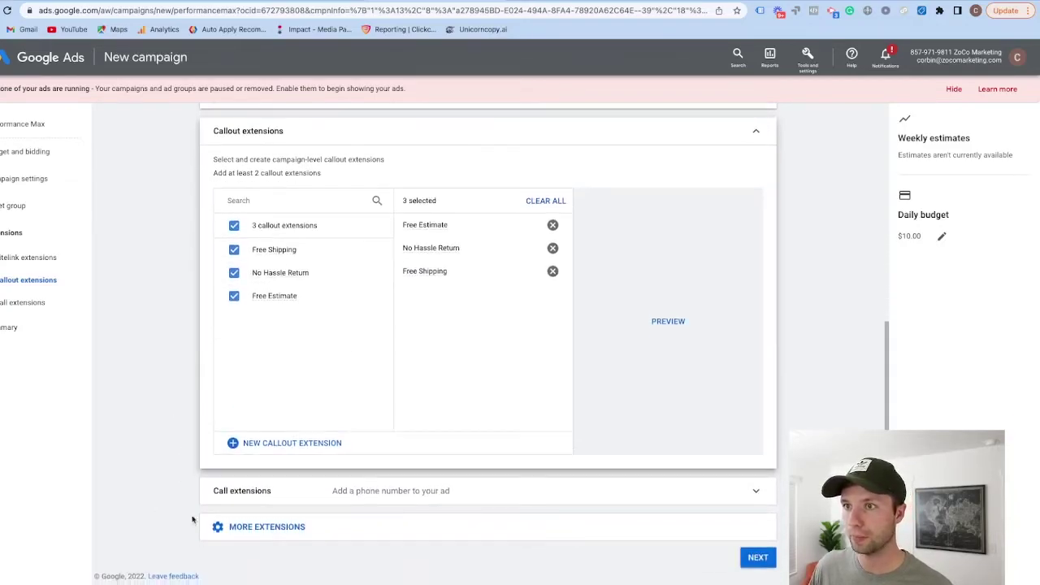
{"action": "left_click", "coordinate": [268, 527]}
{"action": "scroll", "coordinate": [273, 457], "scroll_direction": "down", "scroll_amount": 2}
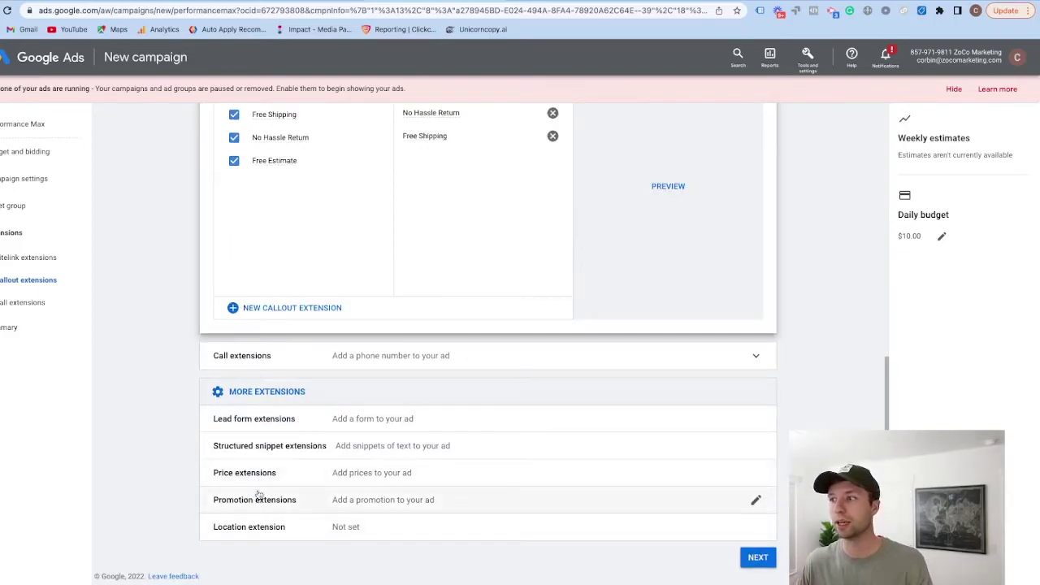
{"action": "scroll", "coordinate": [577, 361], "scroll_direction": "up", "scroll_amount": 1}
{"action": "scroll", "coordinate": [675, 471], "scroll_direction": "down", "scroll_amount": 1}
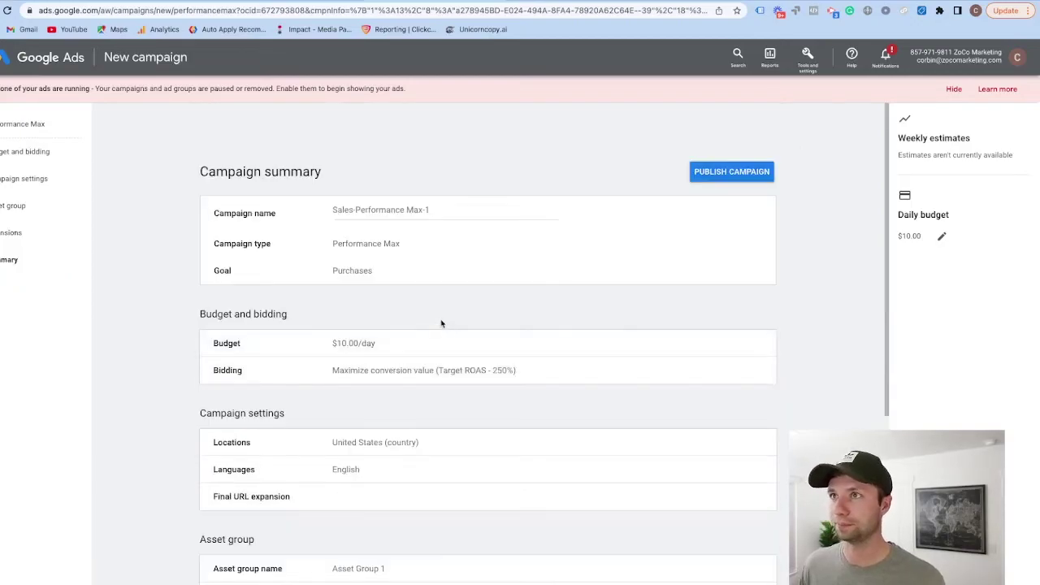
- Review the campaign summary, including its budget, bidding, settings, asset group and extensions
{"action": "scroll", "coordinate": [429, 251], "scroll_direction": "down", "scroll_amount": 4}
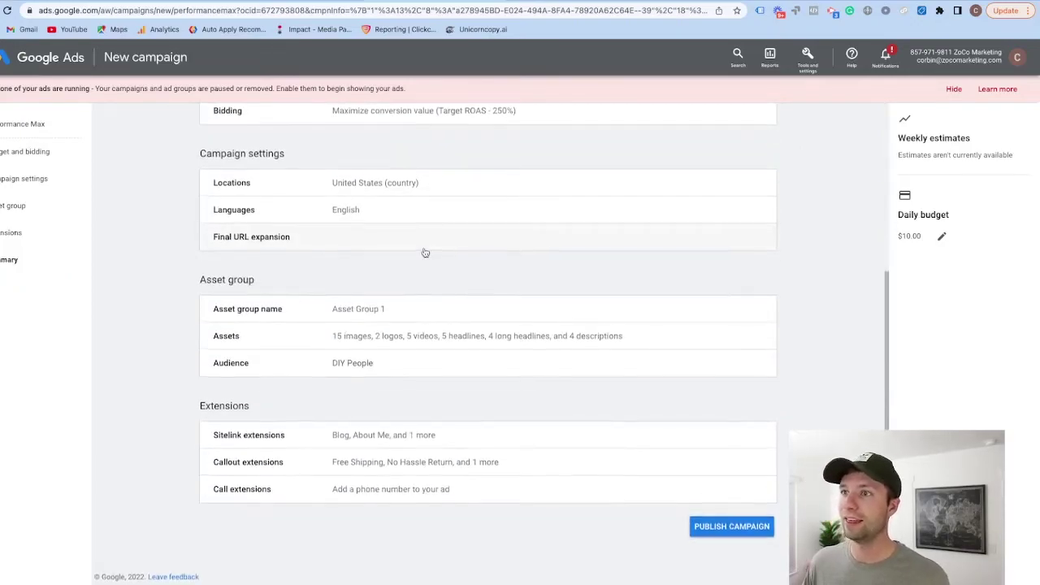
{"action": "scroll", "coordinate": [422, 253], "scroll_direction": "up", "scroll_amount": 4}
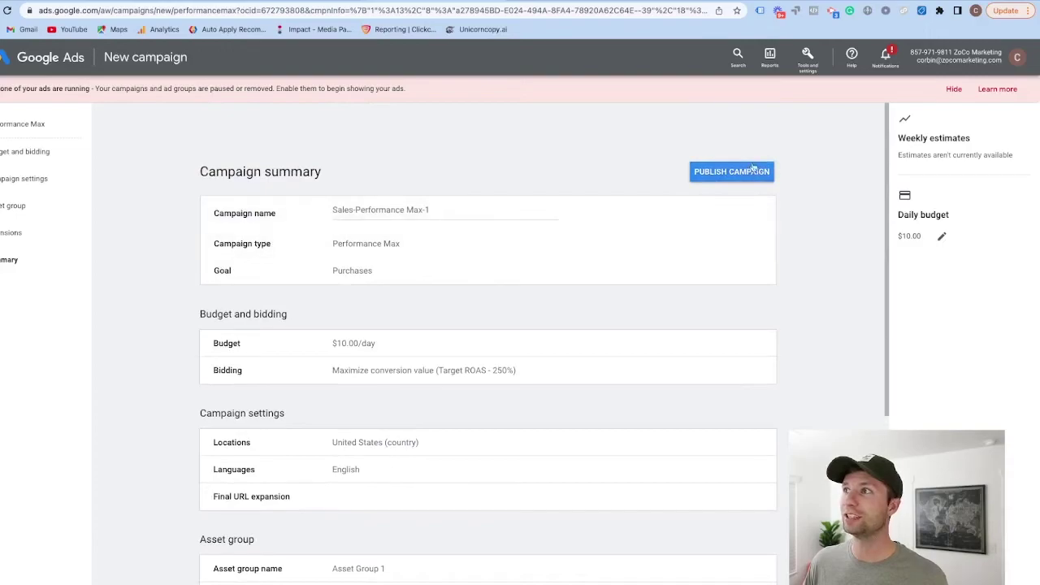